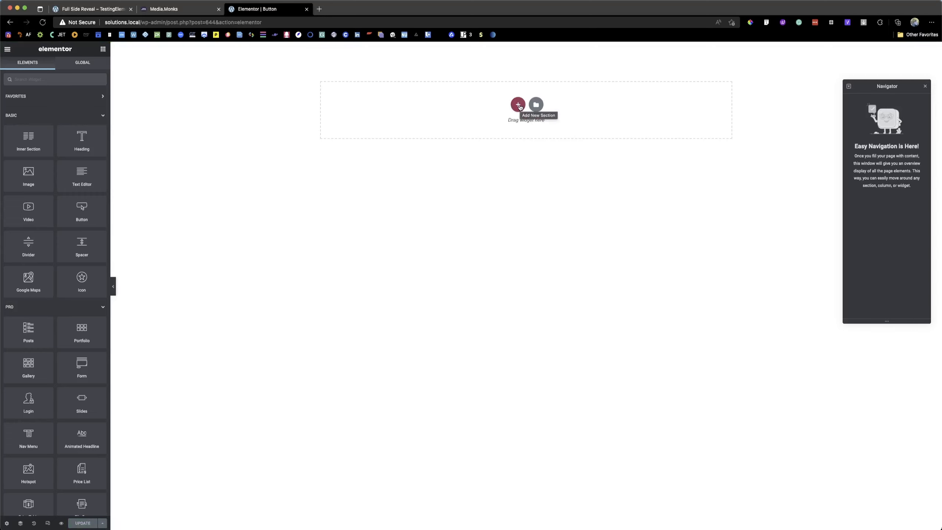
# Add a new section with a single-column structure to the empty page.
pyautogui.click(518, 105)
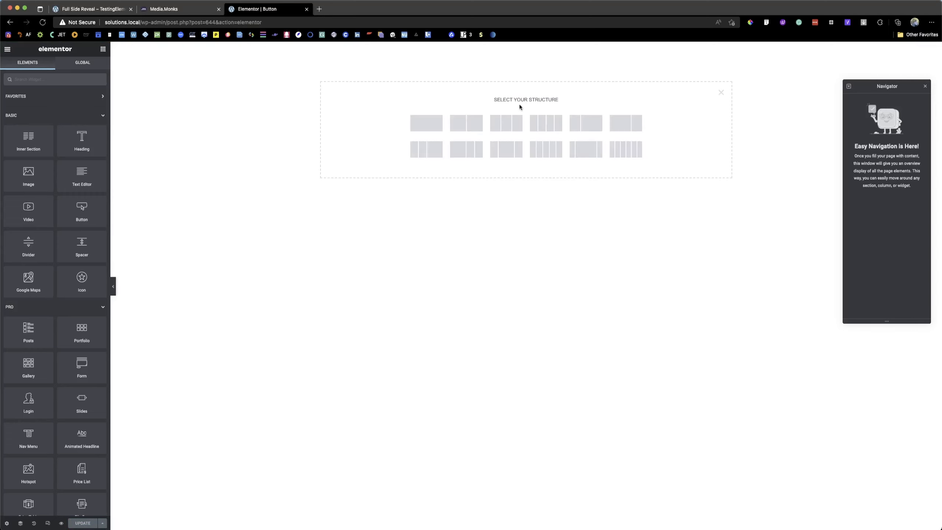
pyautogui.click(426, 124)
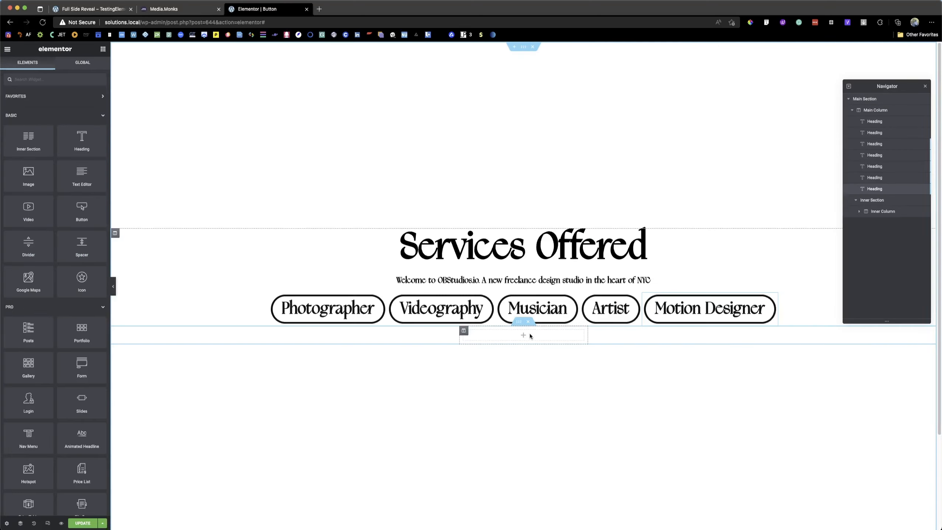
# Add an Icon widget with a Button widget below it to the empty inner column under the service headings.
pyautogui.click(464, 330)
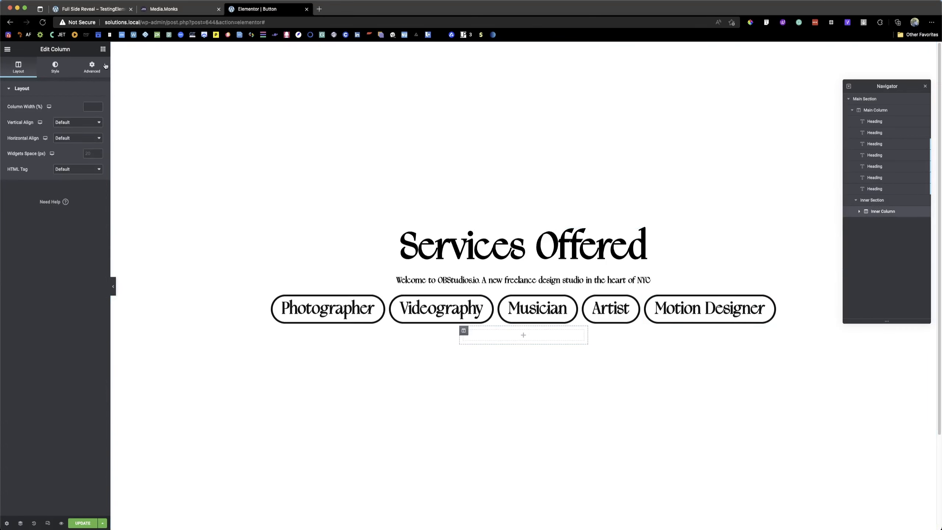
pyautogui.click(102, 49)
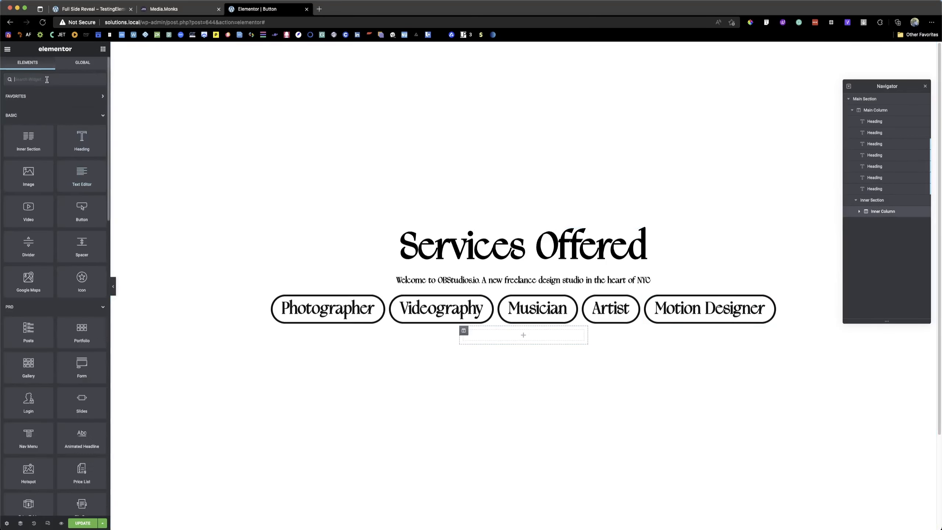
pyautogui.write('icon')
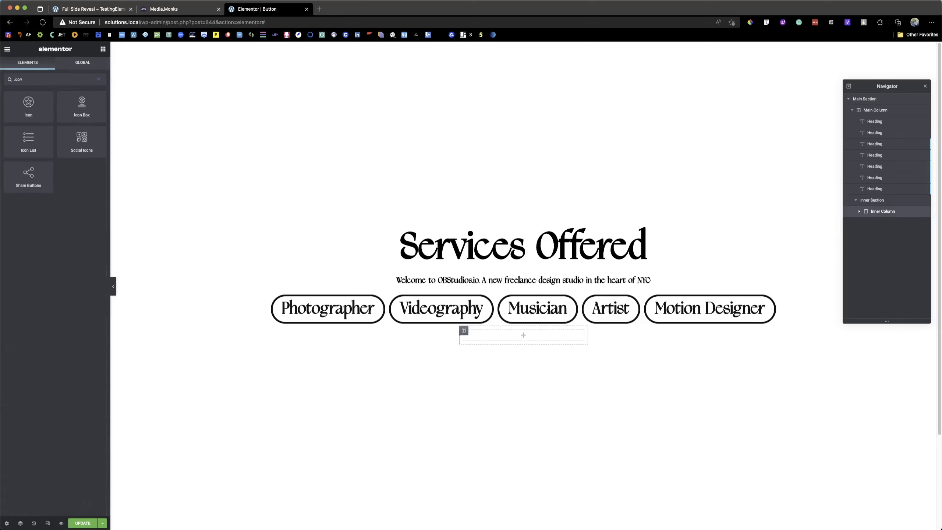
pyautogui.moveTo(40, 113); pyautogui.dragTo(490, 334)
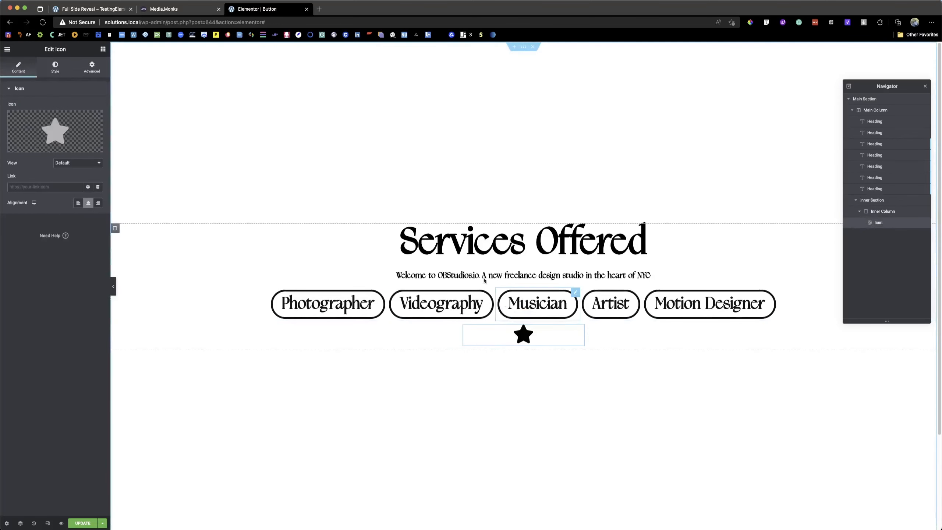
pyautogui.click(103, 49)
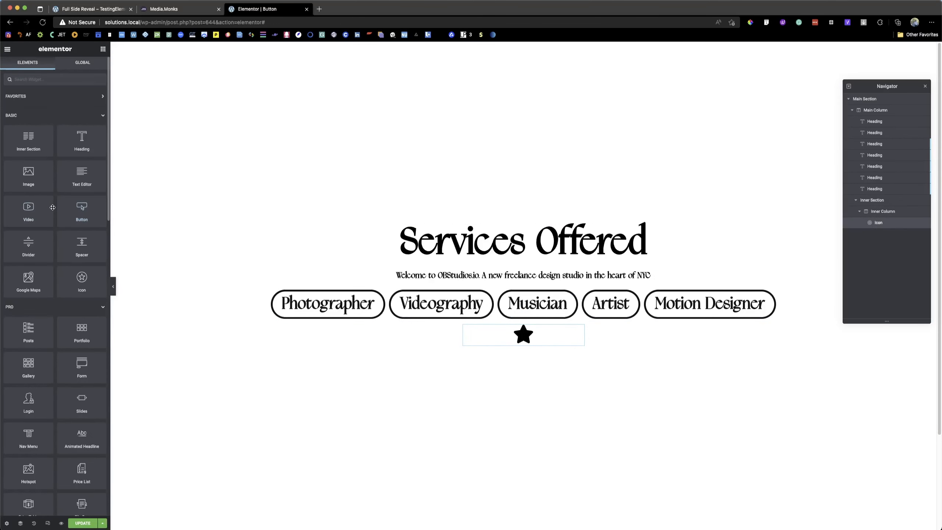
pyautogui.moveTo(81, 213); pyautogui.dragTo(519, 333)
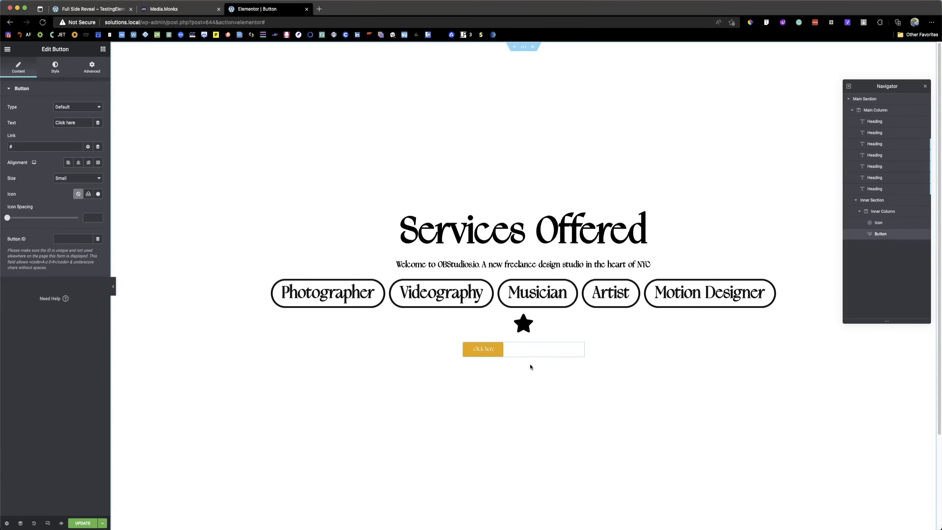
# Replace the star icon with arrow-right.svg, uploaded from the Downloads folder into the media library.
pyautogui.rightClick(527, 325)
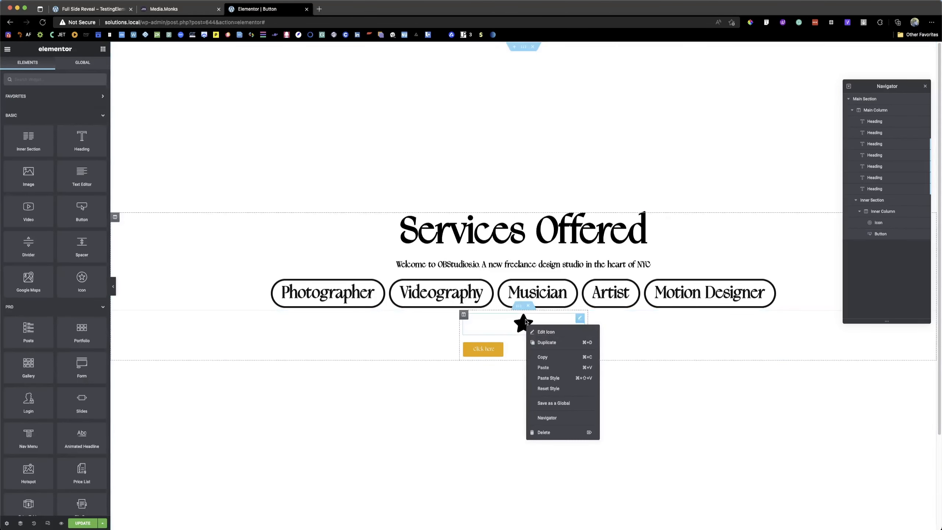
pyautogui.click(540, 330)
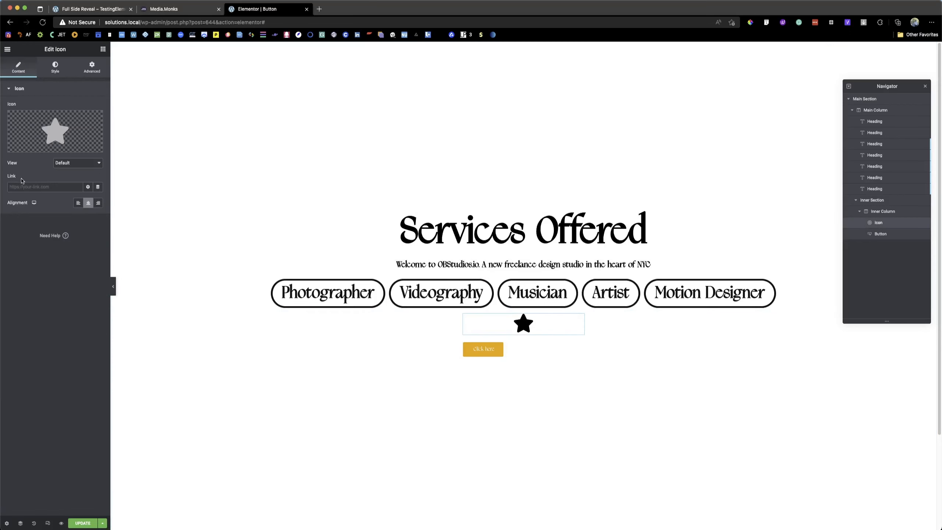
pyautogui.click(83, 149)
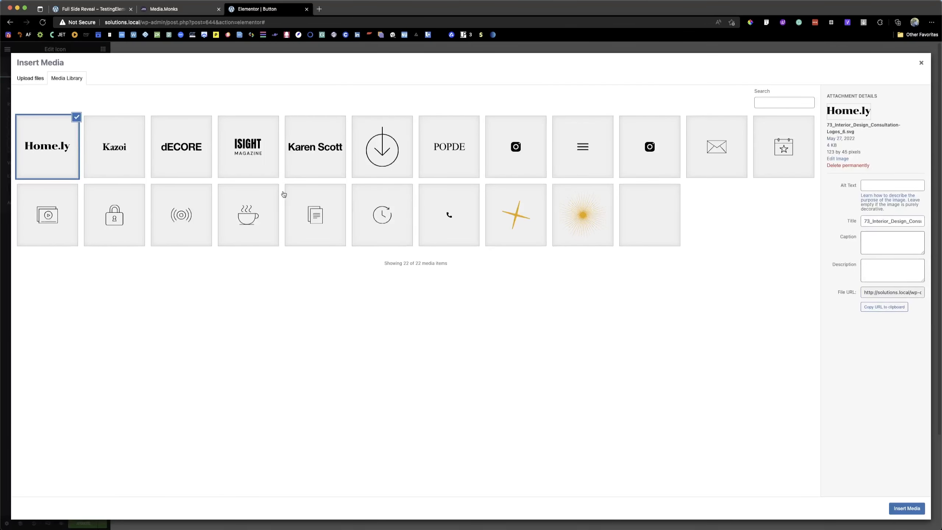
pyautogui.click(49, 515)
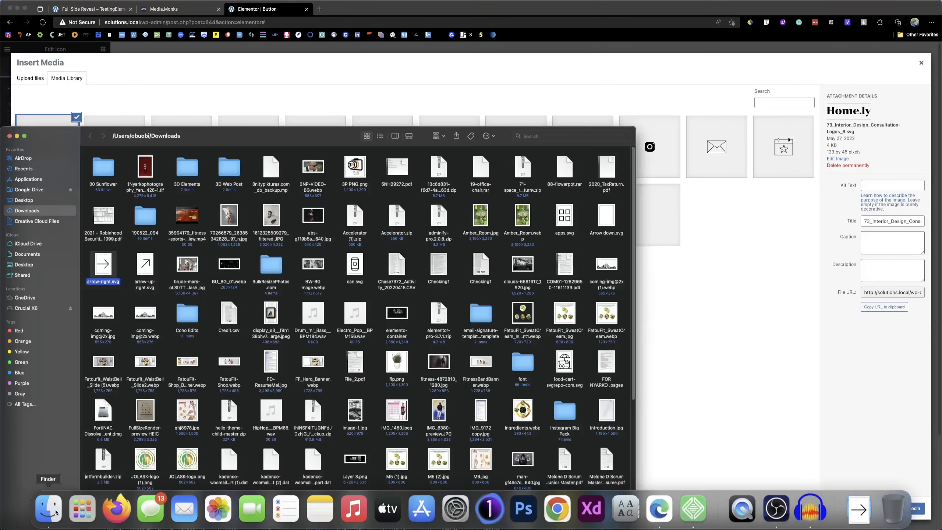
pyautogui.moveTo(100, 264); pyautogui.dragTo(734, 323)
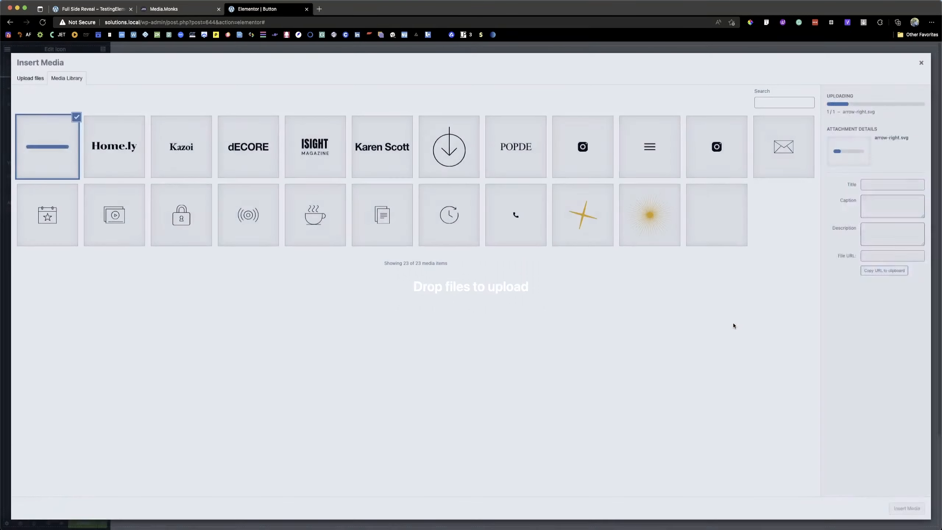
pyautogui.click(894, 513)
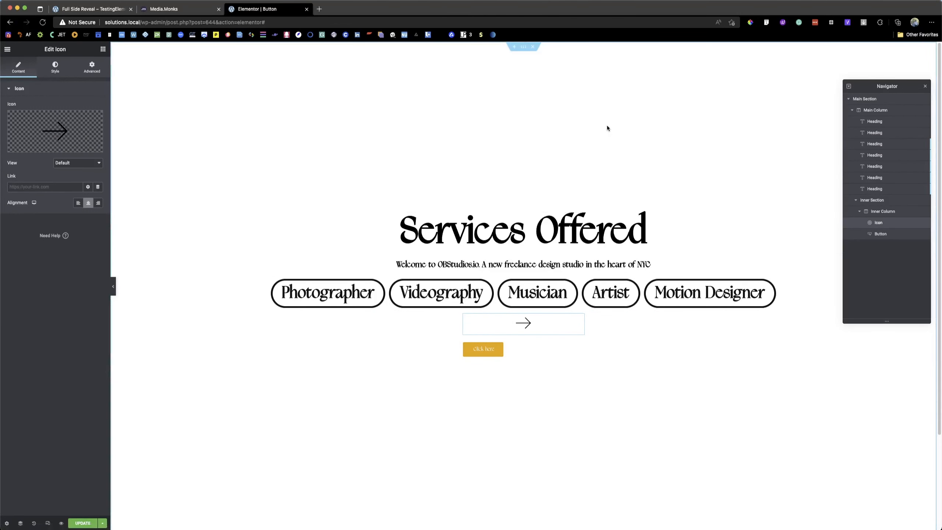
# Give the main section a classic background in a pale cream tint of the global Accent color.
pyautogui.click(868, 101)
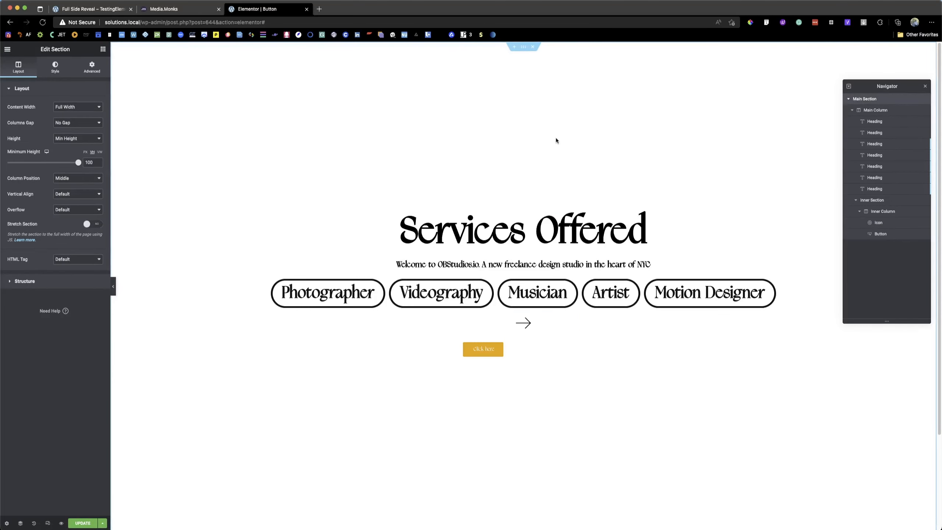
pyautogui.click(56, 72)
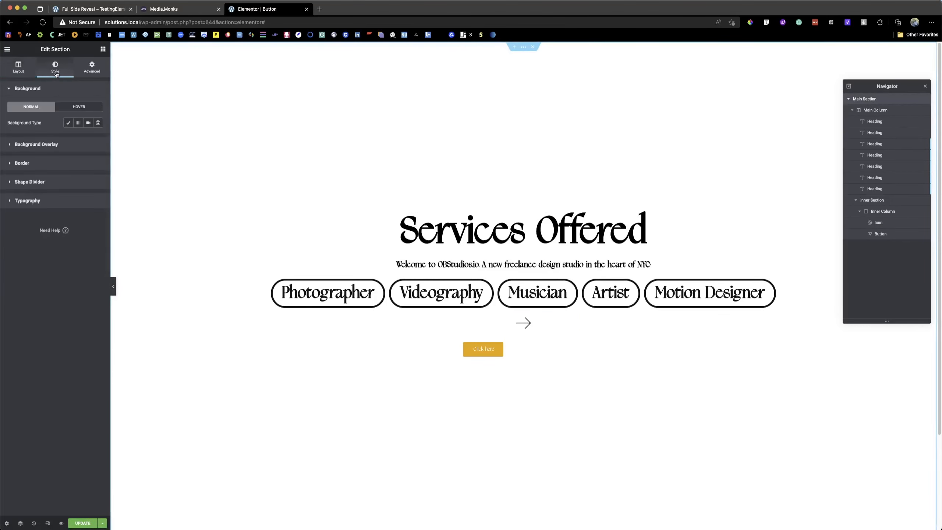
pyautogui.click(69, 123)
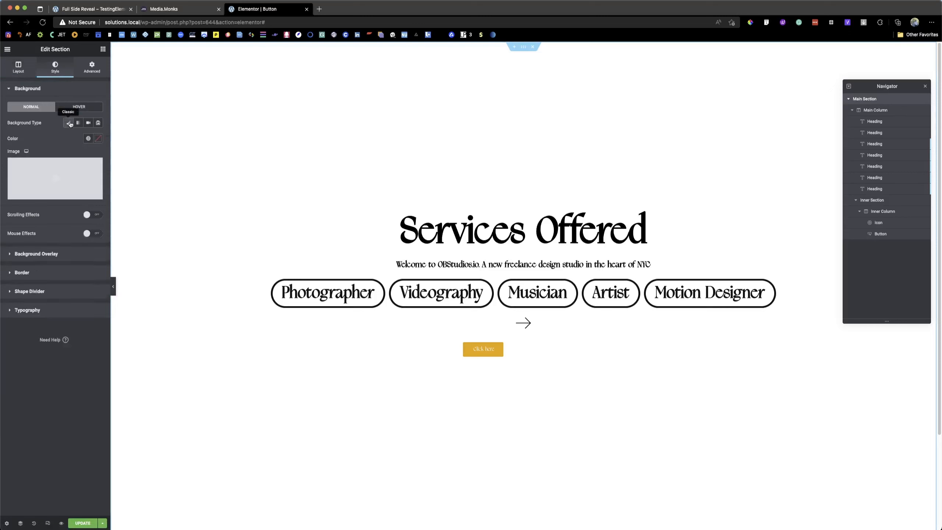
pyautogui.click(89, 139)
pyautogui.click(32, 212)
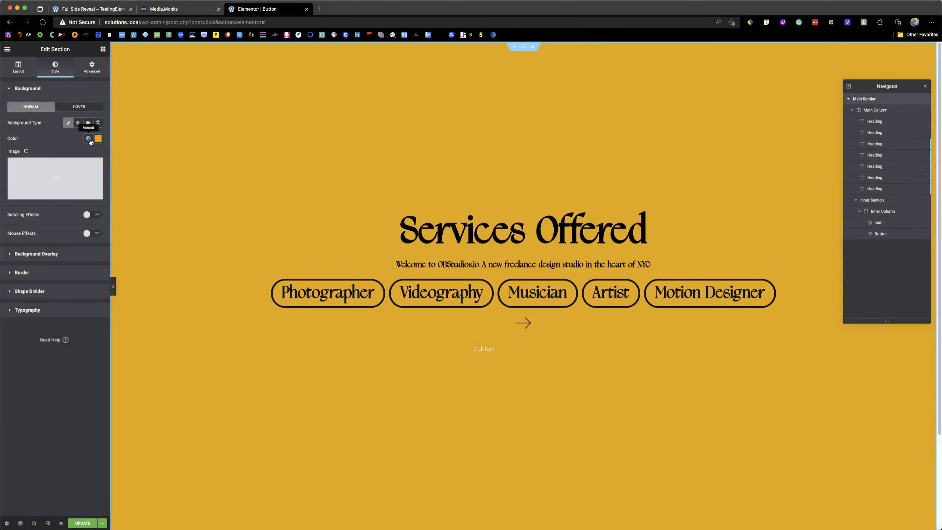
pyautogui.click(97, 137)
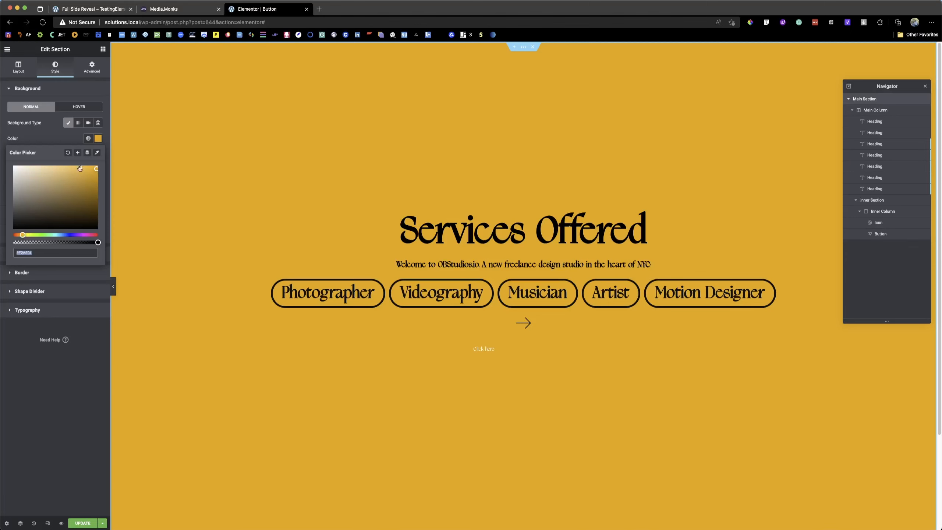
pyautogui.moveTo(98, 171); pyautogui.dragTo(34, 167)
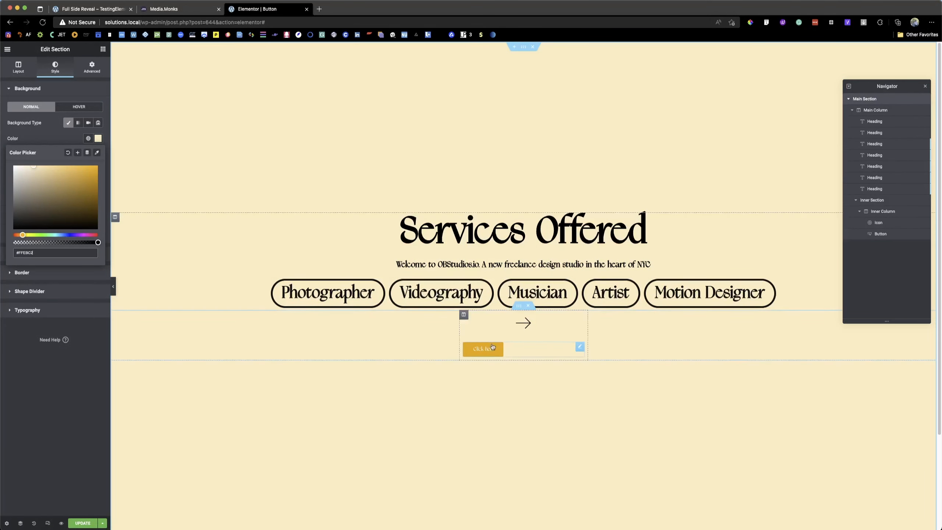
# Set the arrow icon's size to 24.
pyautogui.click(534, 320)
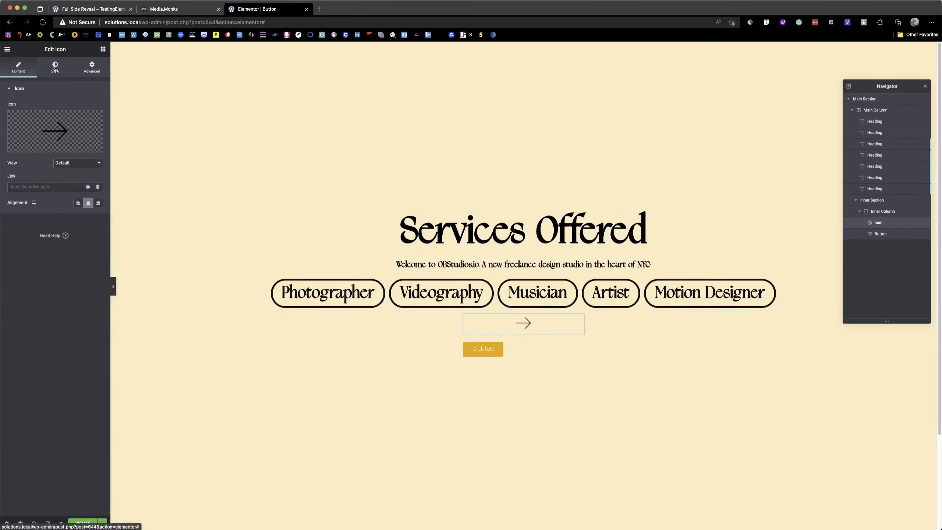
pyautogui.moveTo(47, 121)
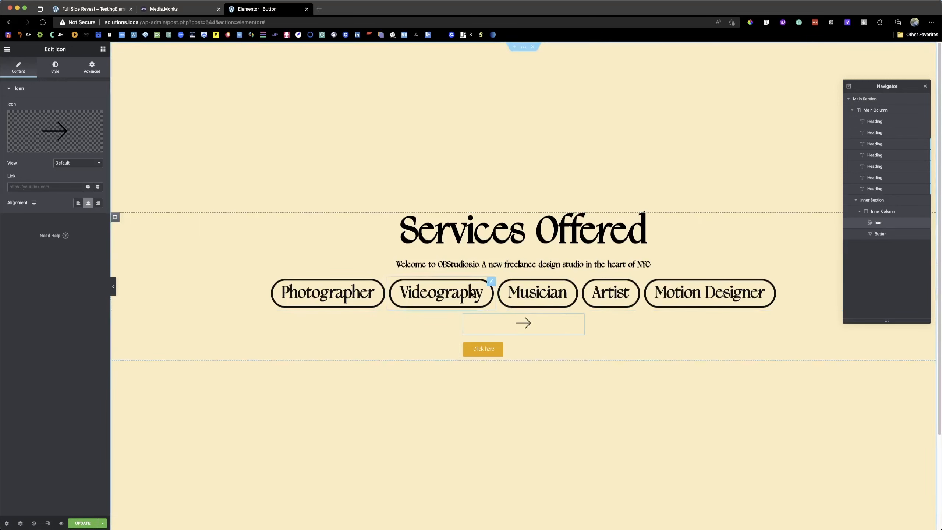
pyautogui.click(55, 68)
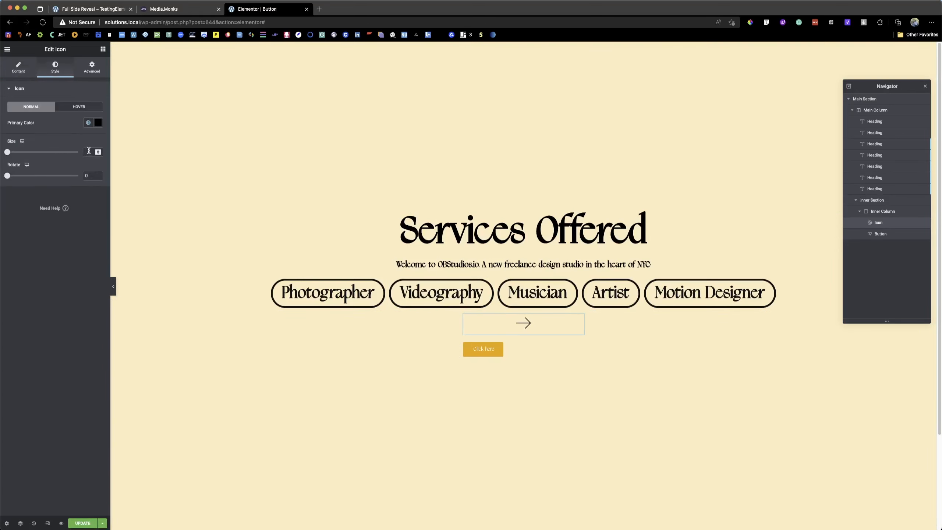
pyautogui.click(89, 151)
pyautogui.write('24')
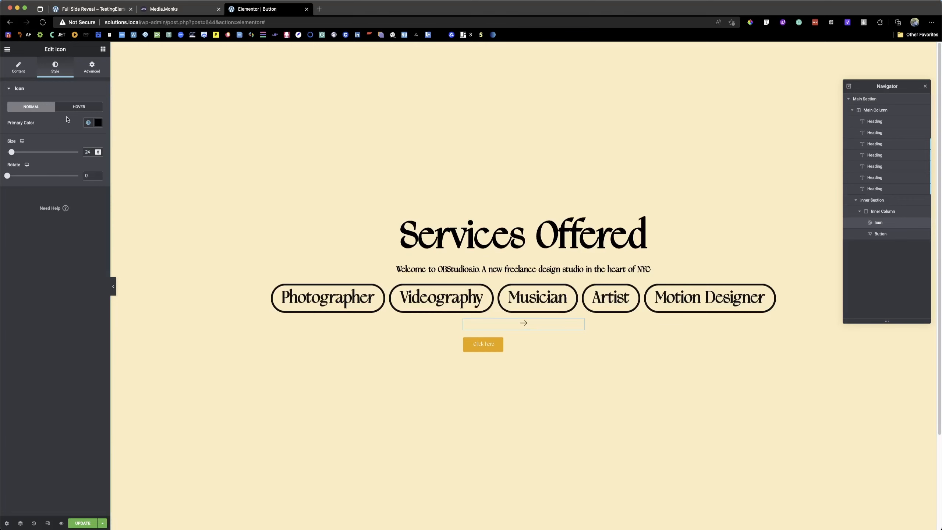
# Set the arrow icon's width to Inline (auto) and its padding to 20 on all sides.
pyautogui.click(85, 72)
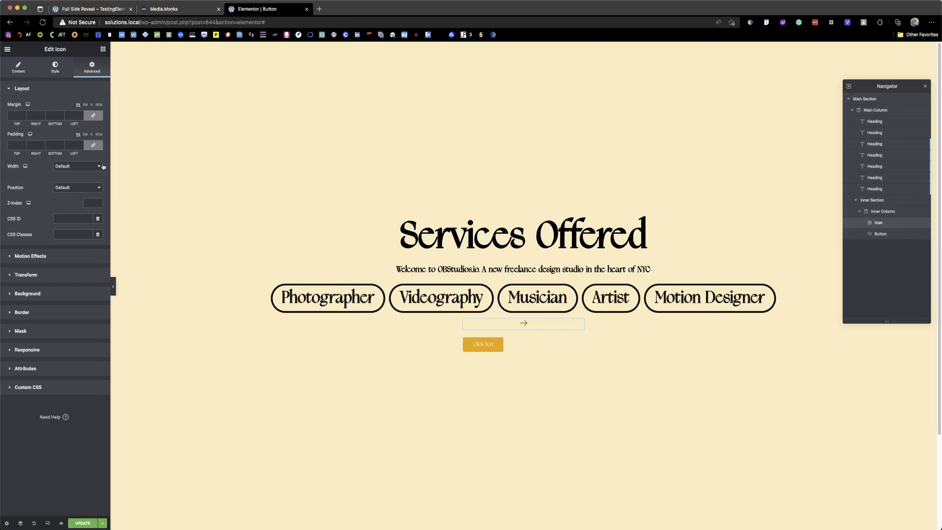
pyautogui.click(88, 166)
pyautogui.click(72, 182)
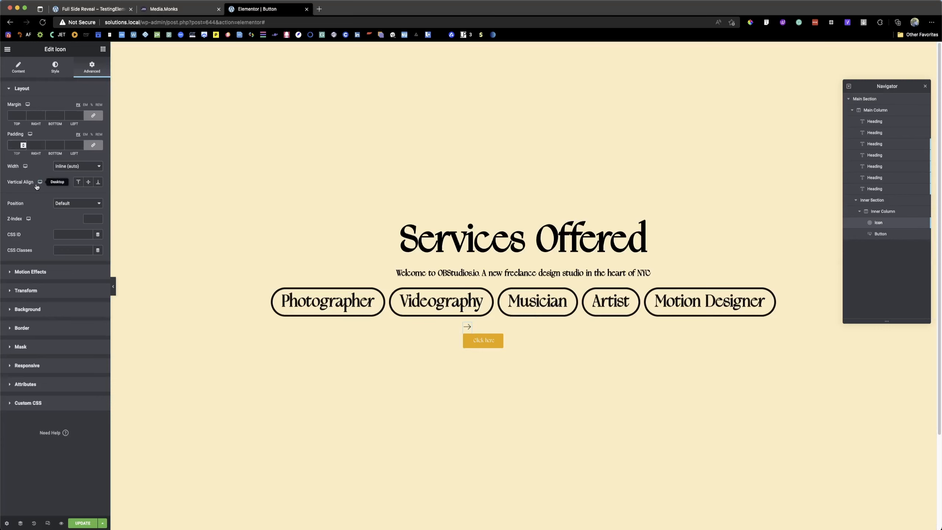
pyautogui.write('10')
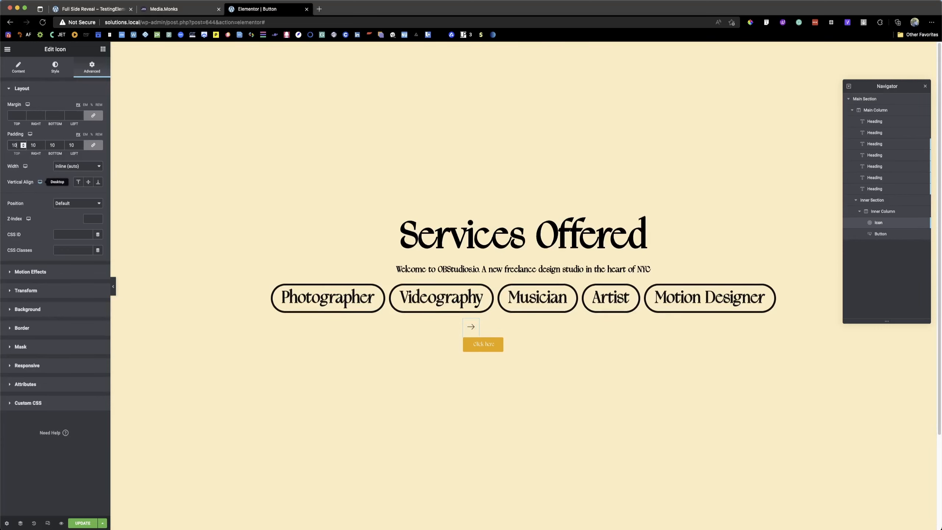
pyautogui.press('BackSpace')
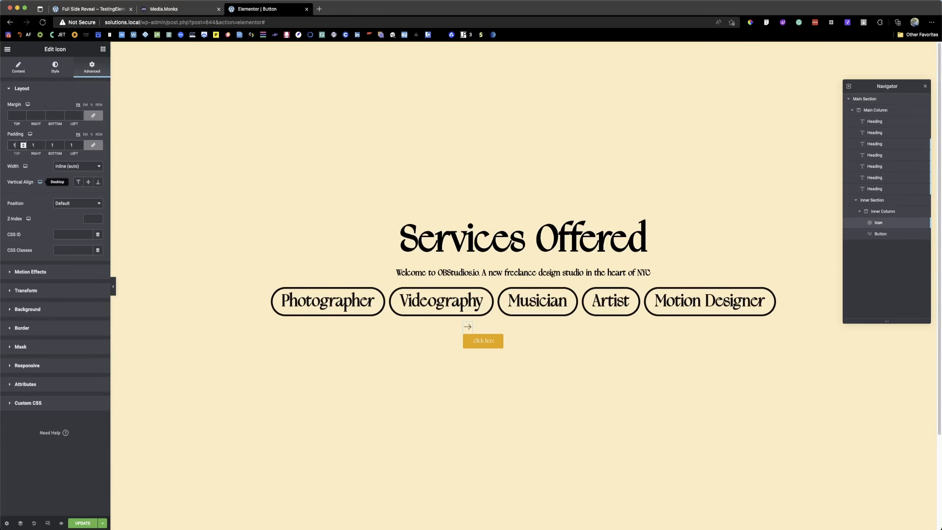
pyautogui.press('BackSpace')
pyautogui.write('20')
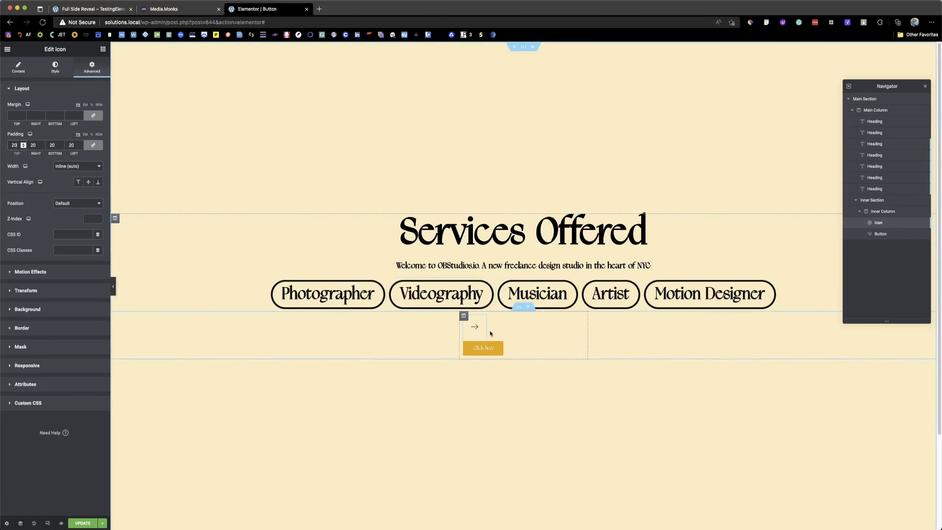
# Unlink the arrow icon's padding values and raise only the top padding to 25.
pyautogui.click(93, 144)
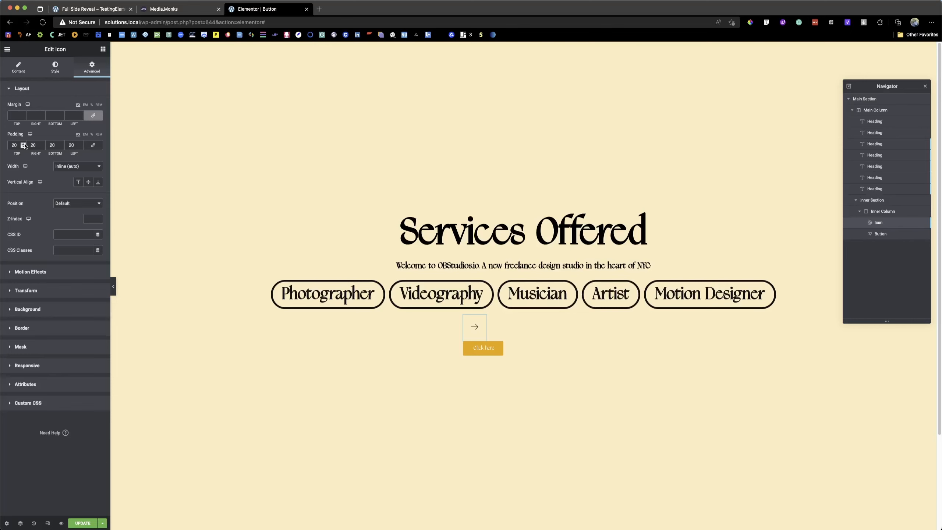
pyautogui.click(23, 144)
pyautogui.click(23, 144)
pyautogui.click(23, 144)
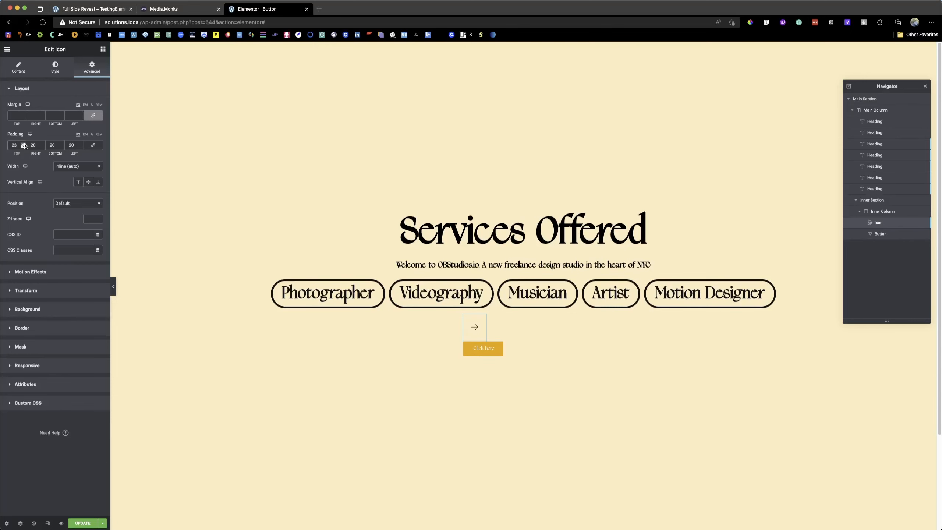
pyautogui.click(23, 144)
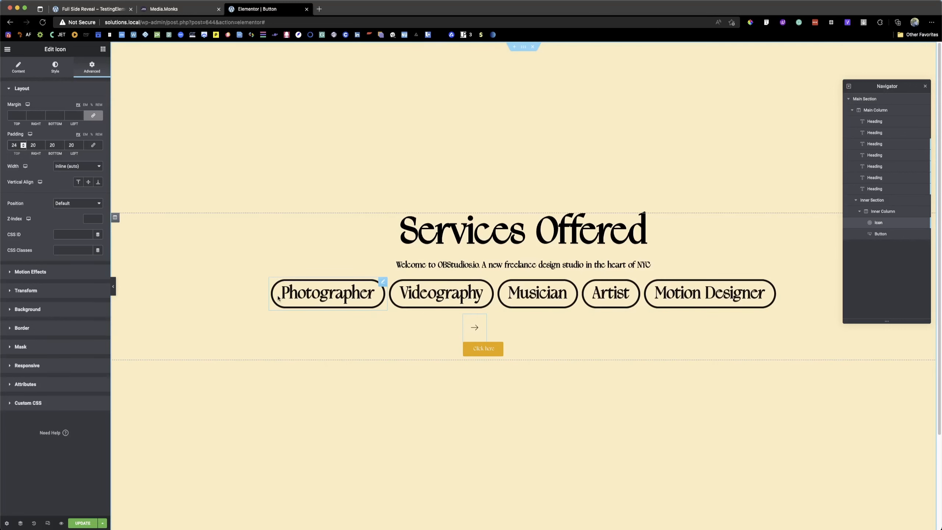
pyautogui.click(23, 144)
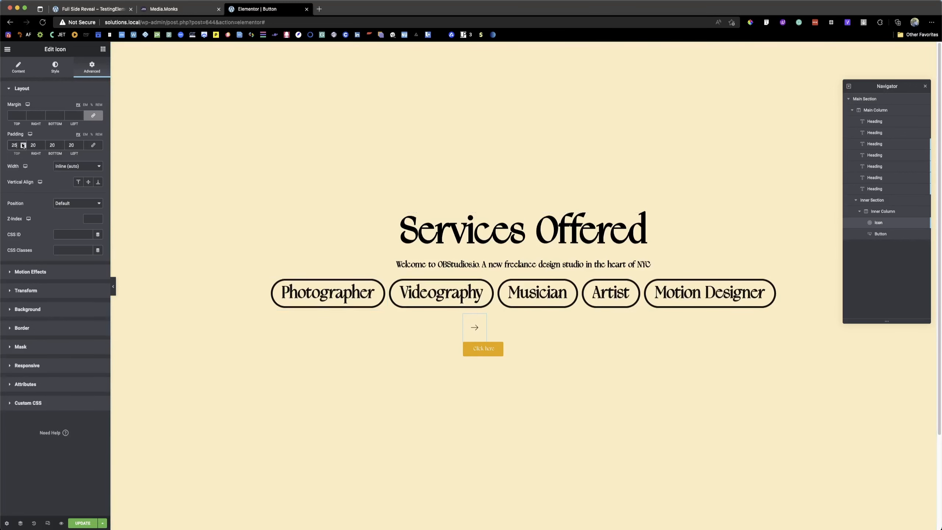
# Give the arrow icon a classic background in the white global color Ivory.
pyautogui.click(34, 314)
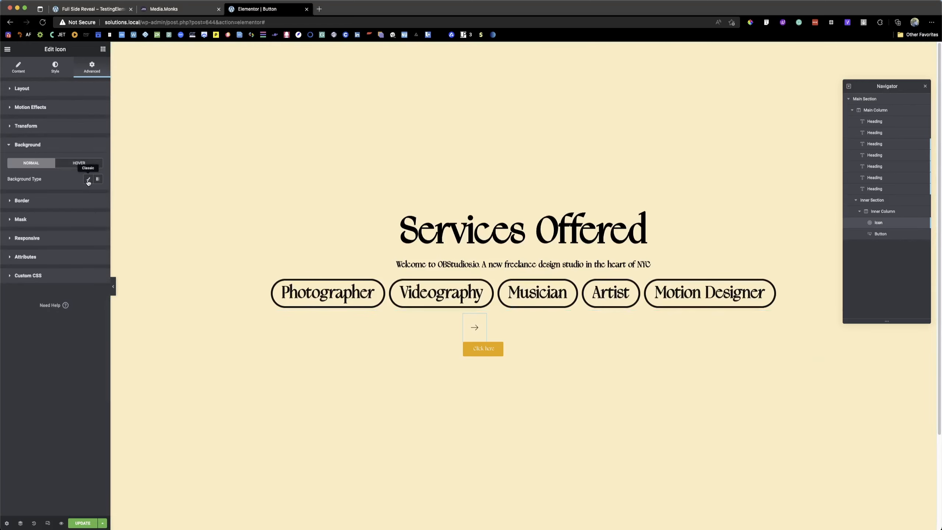
pyautogui.click(87, 180)
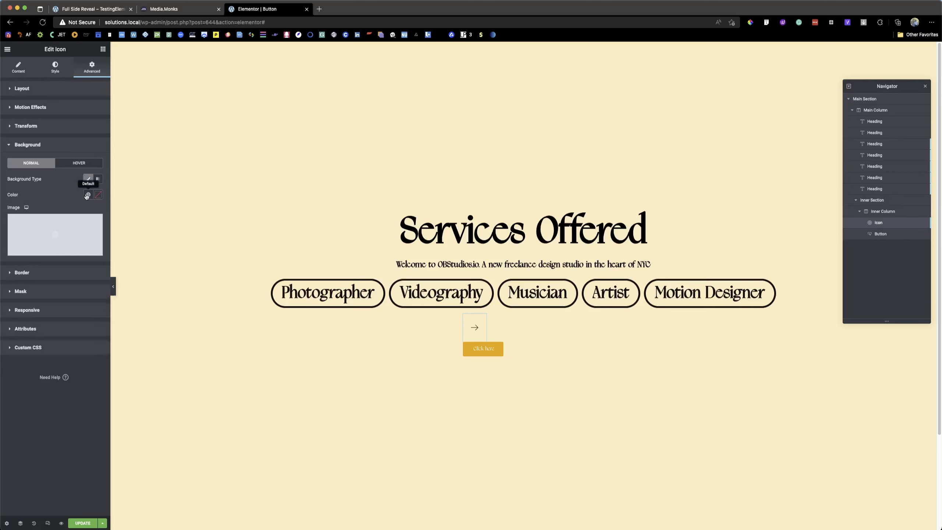
pyautogui.click(88, 195)
pyautogui.click(43, 231)
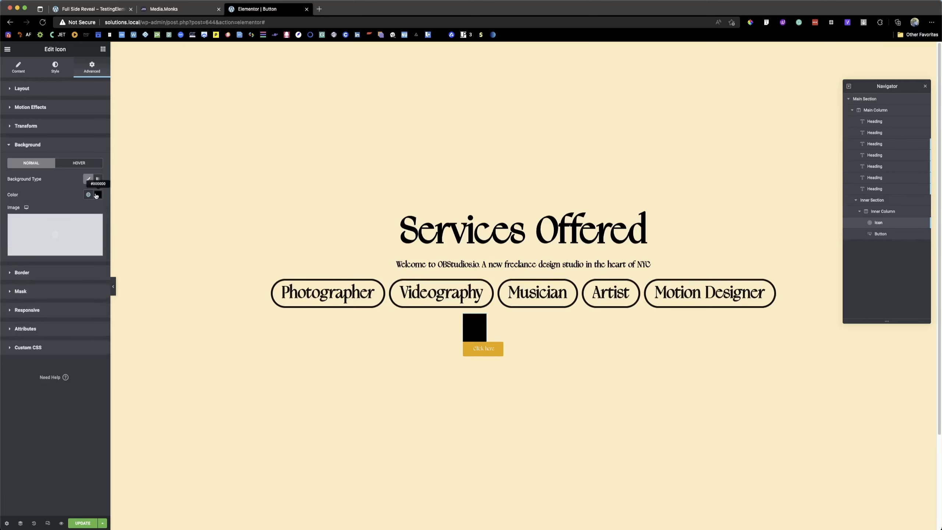
pyautogui.click(88, 194)
pyautogui.click(32, 282)
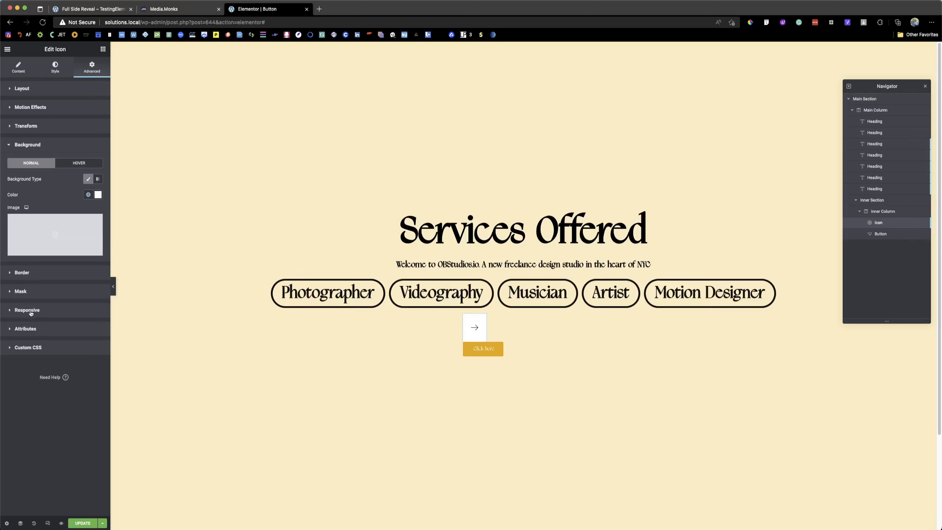
# Set the arrow icon's border radius to 100% on all corners.
pyautogui.click(55, 150)
pyautogui.click(38, 166)
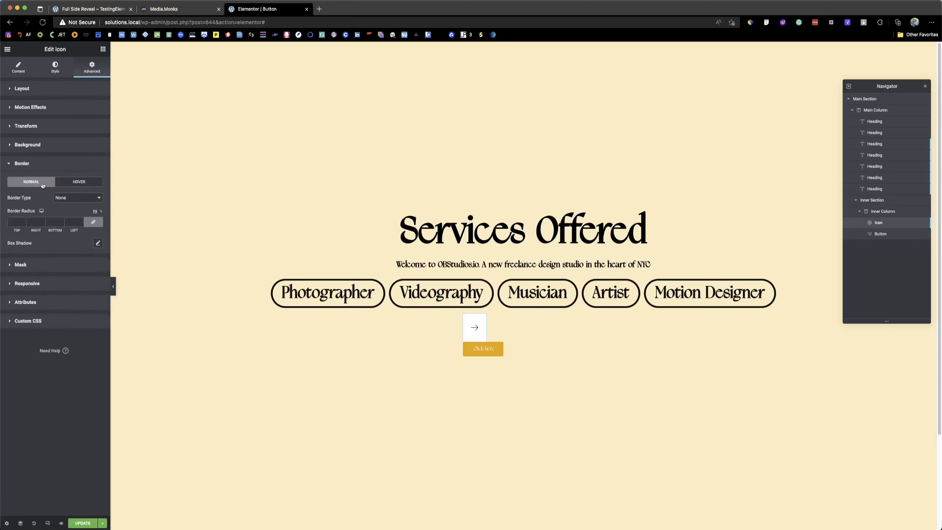
pyautogui.click(17, 222)
pyautogui.click(100, 212)
pyautogui.click(10, 223)
pyautogui.write('100')
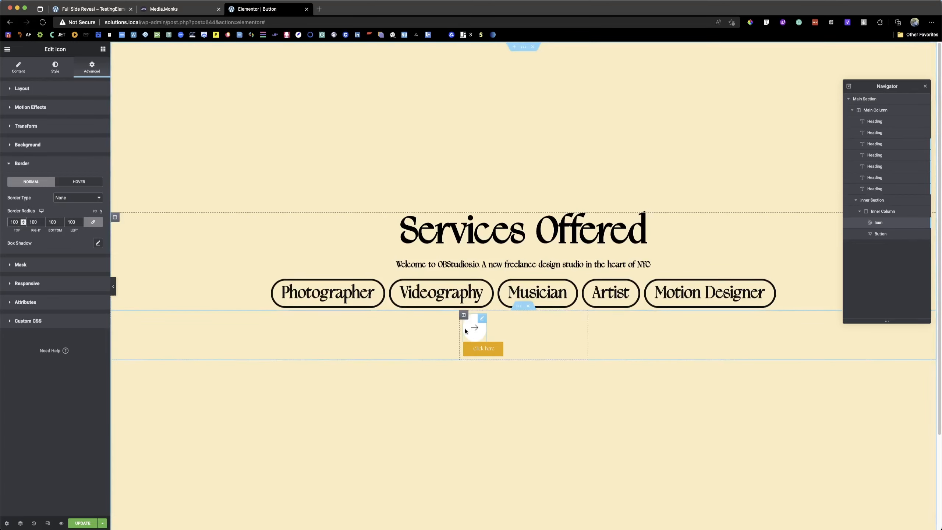
# Set the arrow icon's right and left padding to 25.
pyautogui.click(63, 70)
pyautogui.click(92, 67)
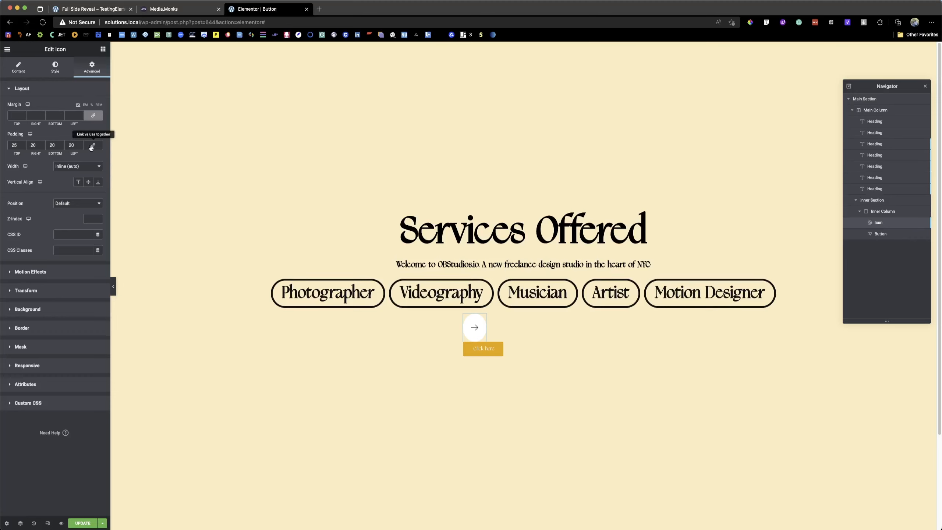
pyautogui.doubleClick(32, 145)
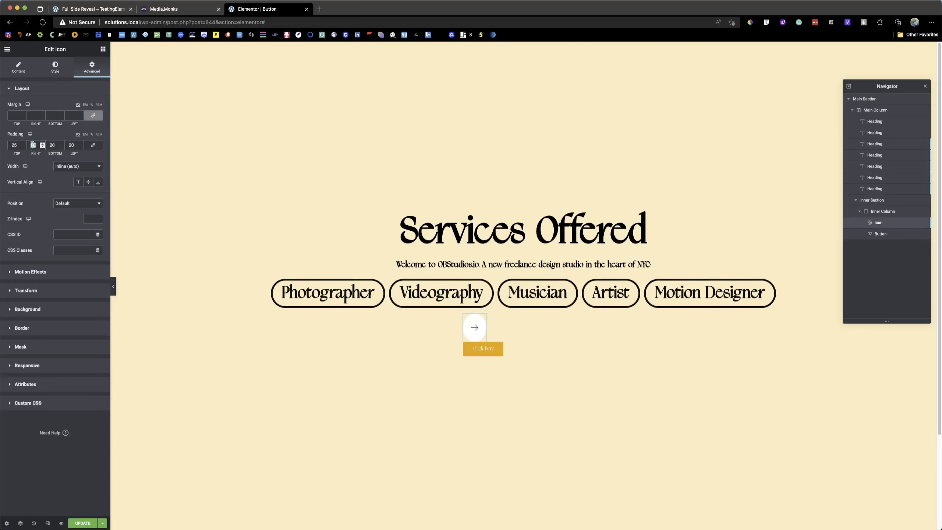
pyautogui.write('30')
pyautogui.write('25')
pyautogui.press('Tab')
pyautogui.press('Tab')
pyautogui.write('25')
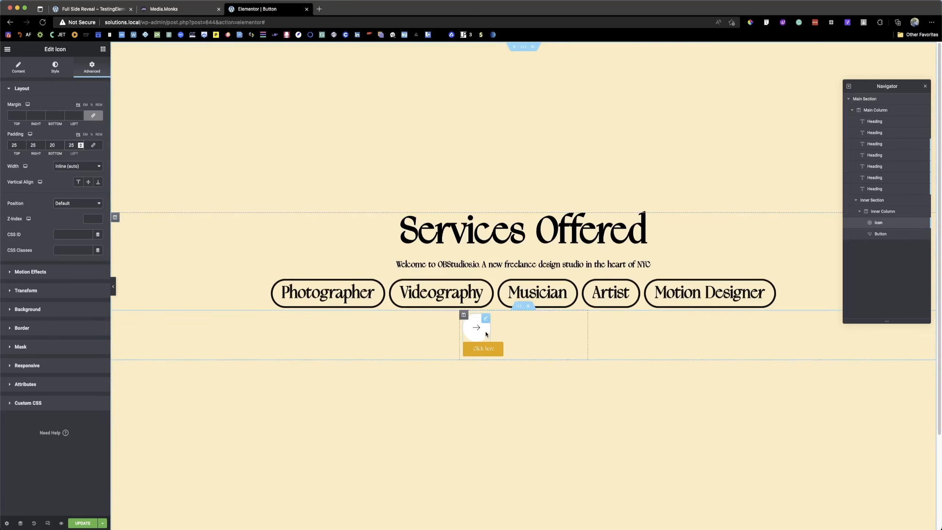
# Copy the text "Explore our services" from the Full Side Reveal reference page and use it as the button widget's text.
pyautogui.click(512, 348)
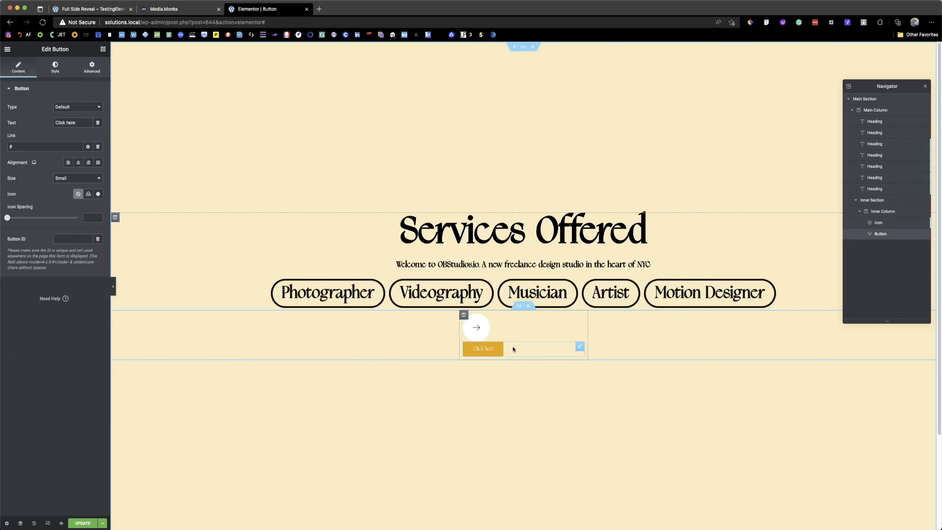
pyautogui.click(85, 11)
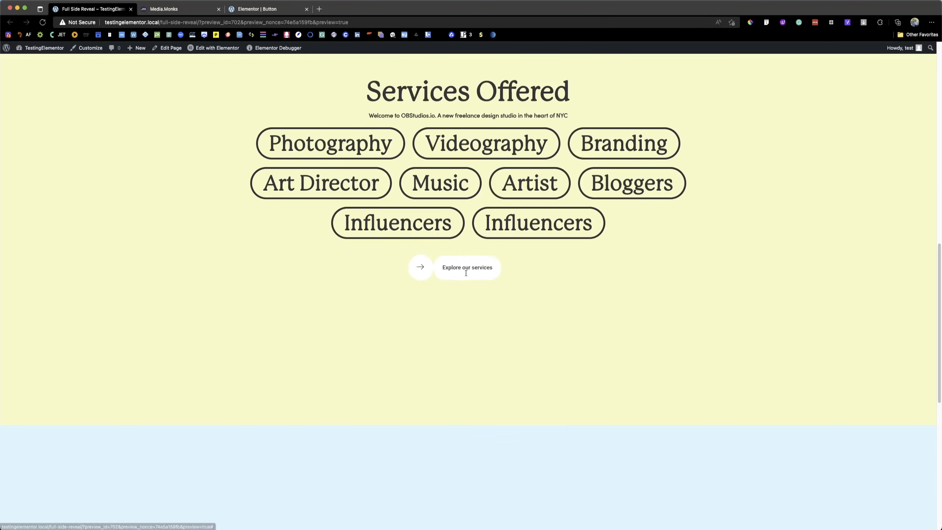
pyautogui.moveTo(493, 268); pyautogui.dragTo(451, 270)
pyautogui.tripleClick(450, 292)
pyautogui.press('super+c')
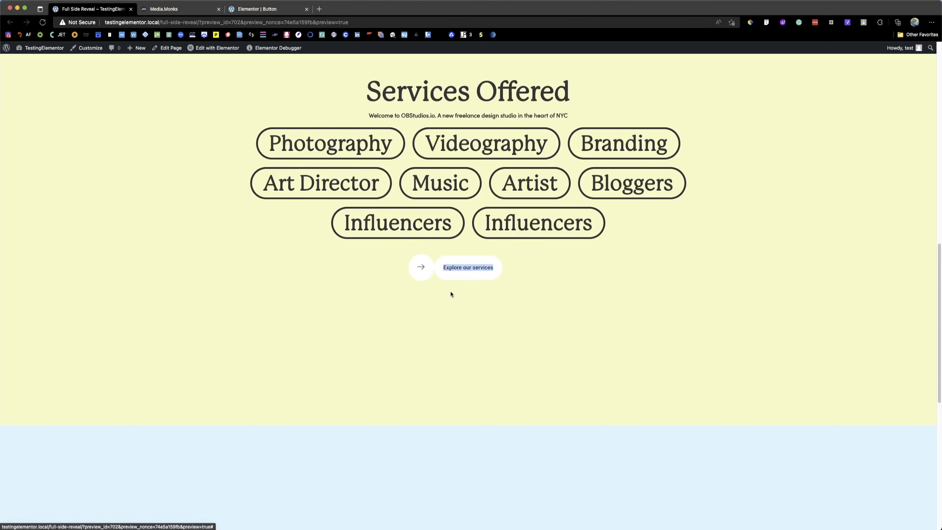
pyautogui.click(257, 9)
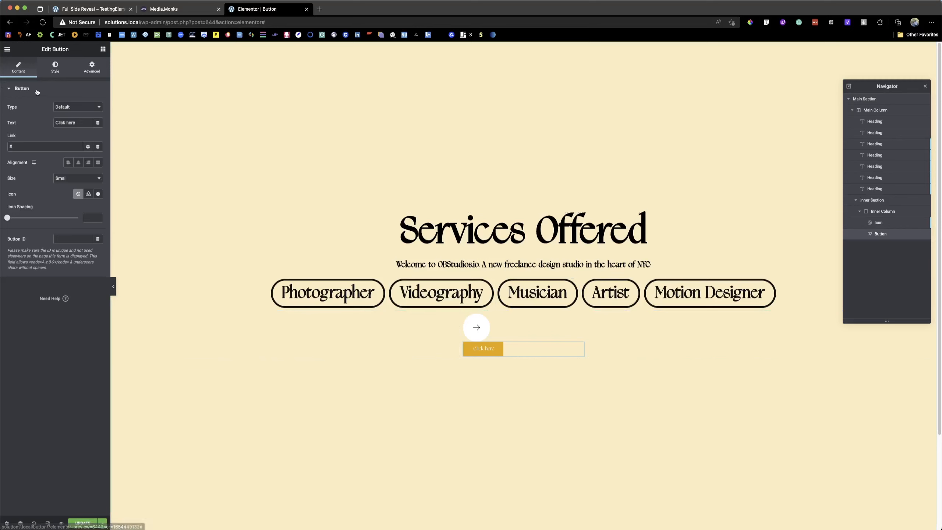
pyautogui.tripleClick(58, 124)
pyautogui.press('super+v')
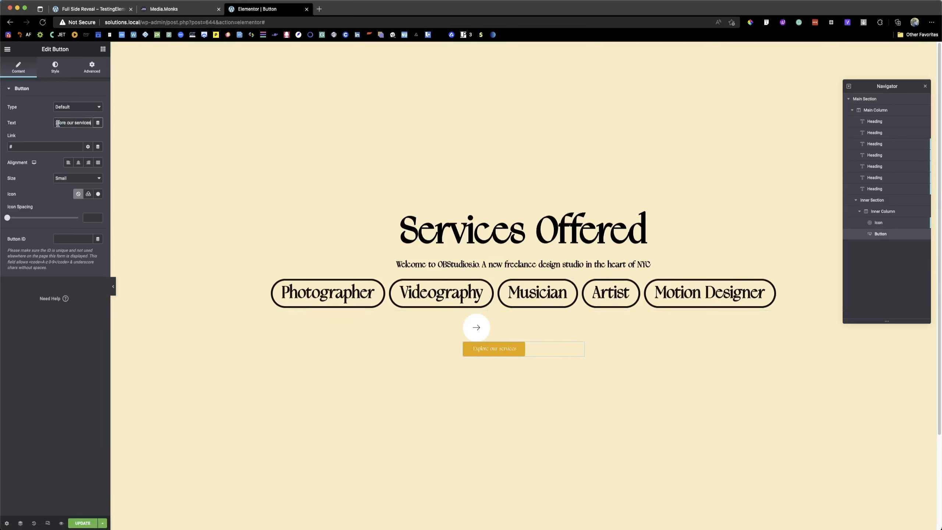
# Set the button's padding to 20 on all sides.
pyautogui.click(62, 73)
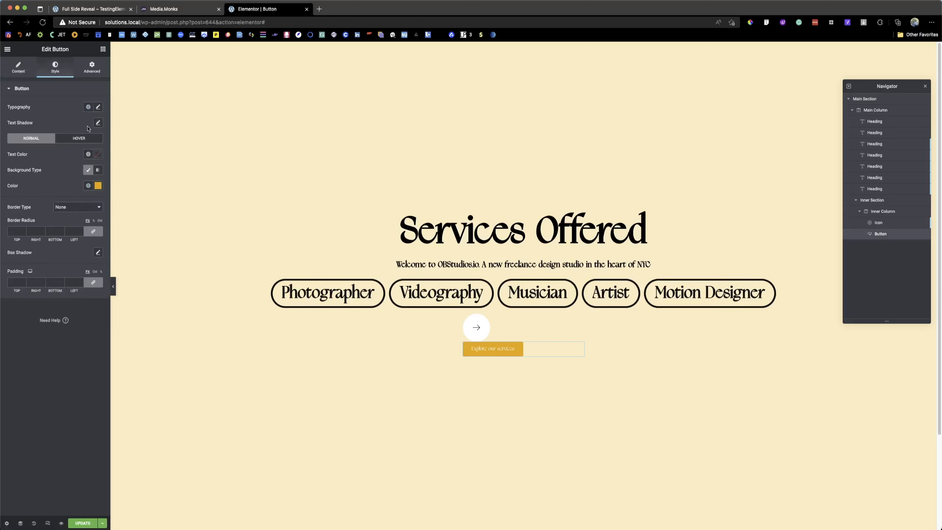
pyautogui.click(14, 281)
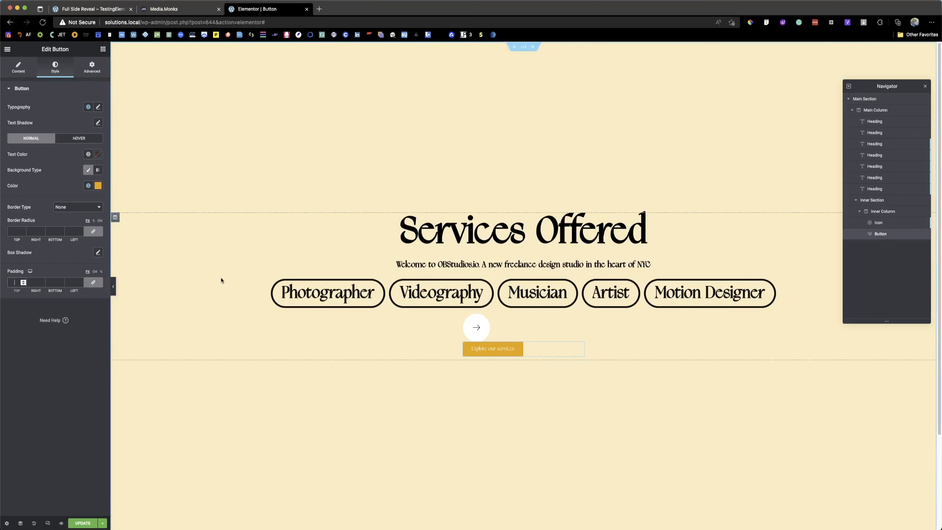
pyautogui.write('20')
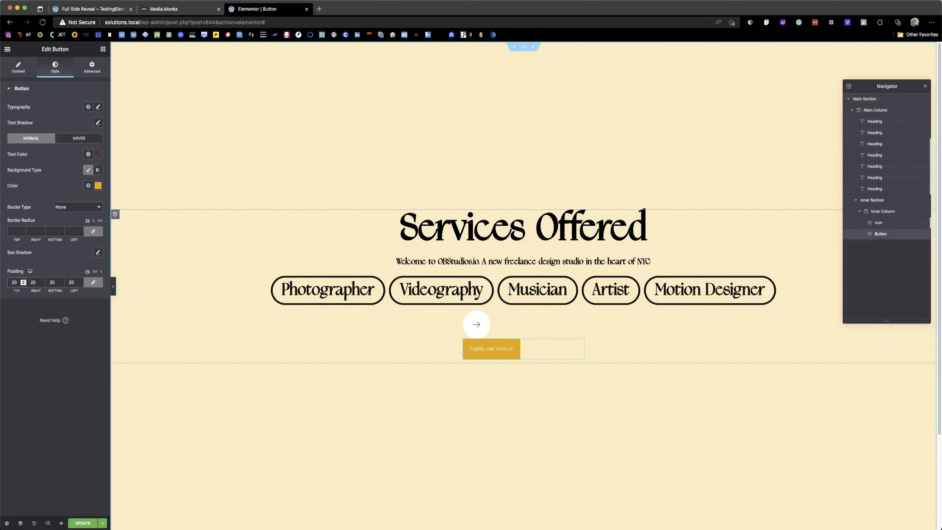
# Color the button's background with global Ivory and its text with global Charcoal.
pyautogui.click(88, 185)
pyautogui.click(37, 273)
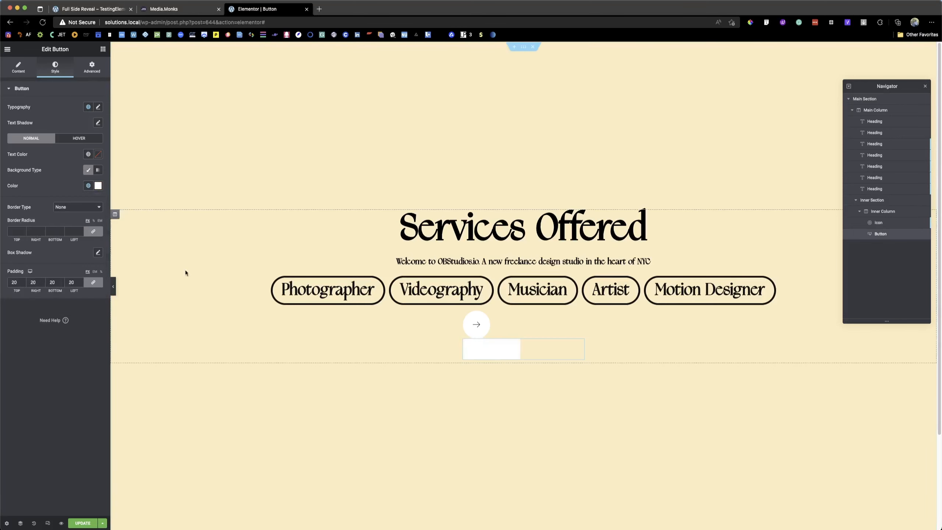
pyautogui.click(88, 153)
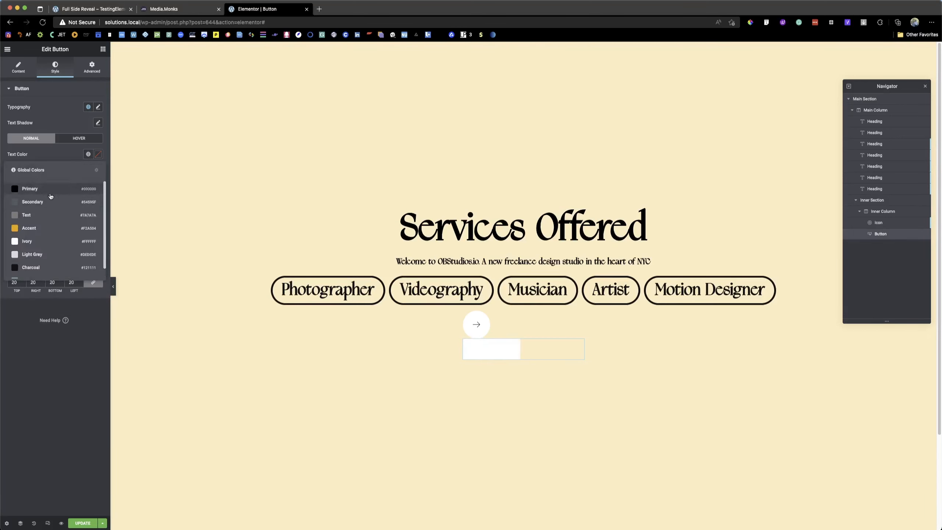
pyautogui.click(33, 267)
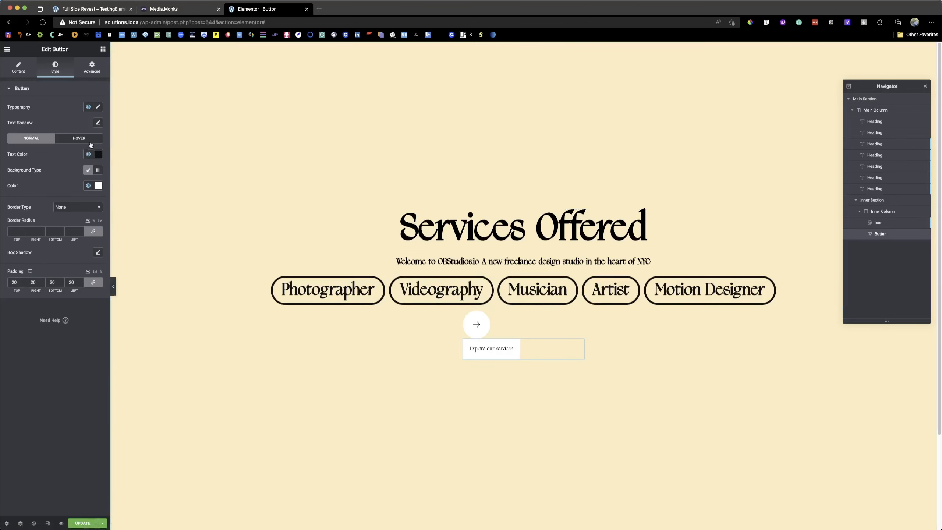
# Set the button's typography to weight 600 and the Playfair Display font family.
pyautogui.click(98, 107)
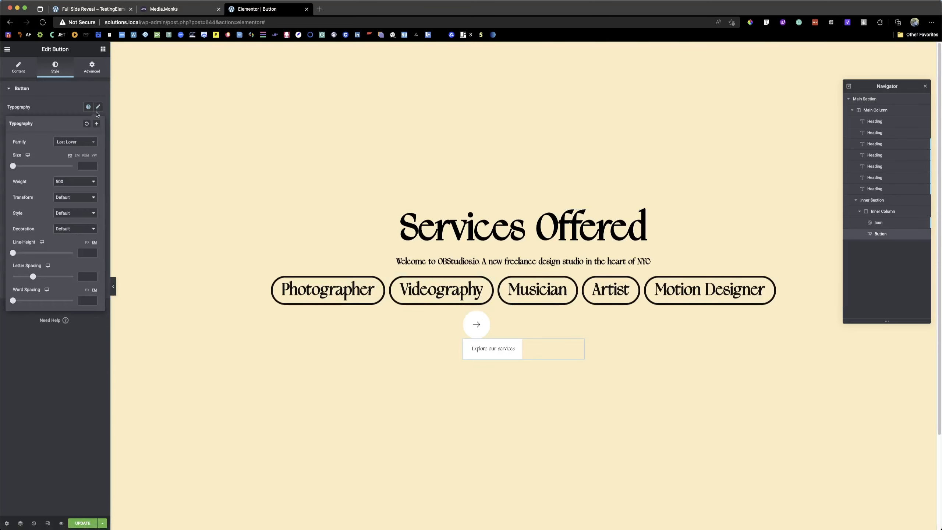
pyautogui.click(75, 185)
pyautogui.click(72, 192)
pyautogui.click(83, 143)
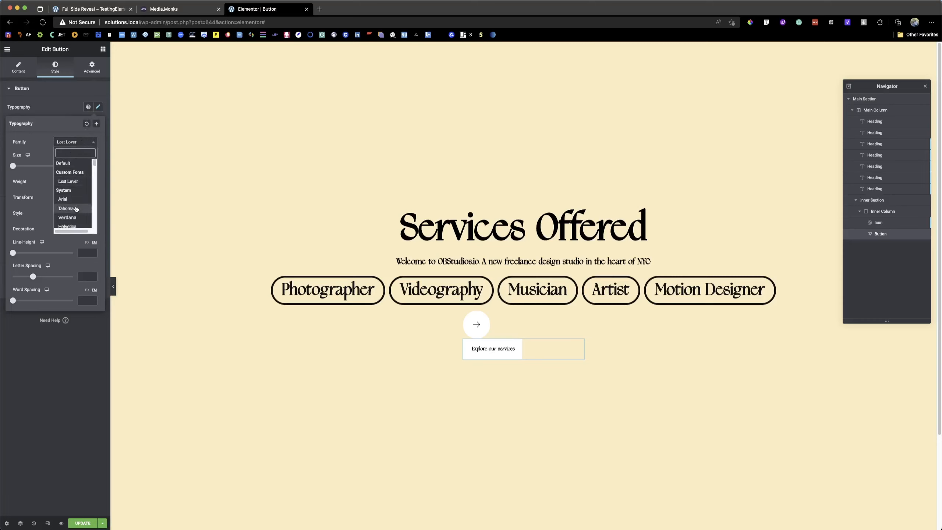
pyautogui.scroll(-1, 74, 196)
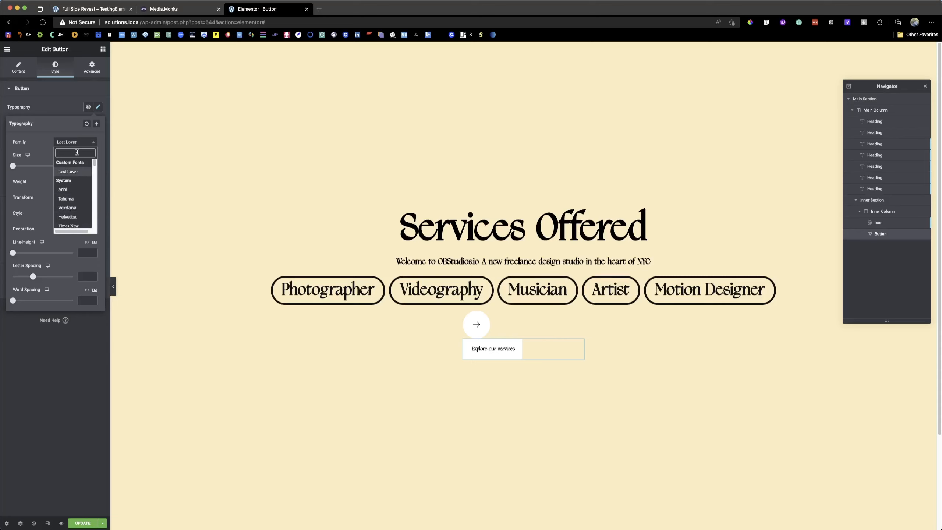
pyautogui.write('play')
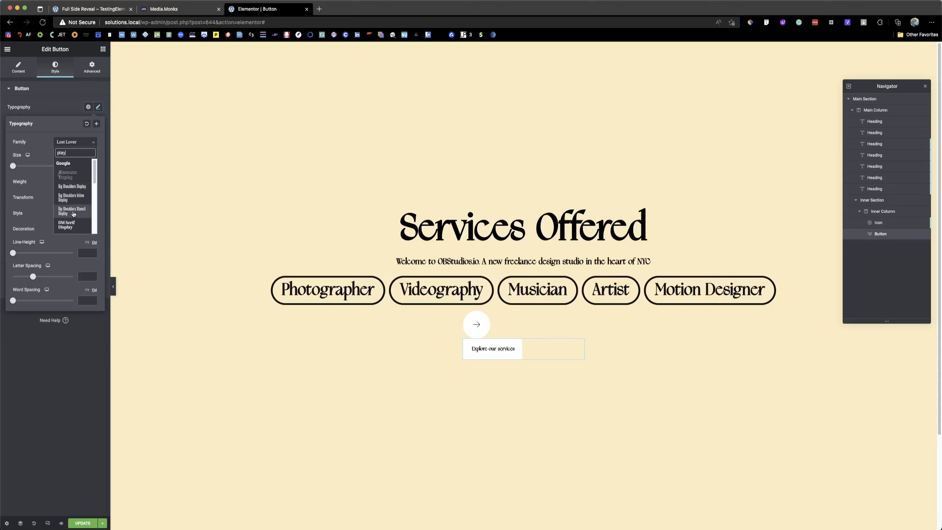
pyautogui.write('f')
pyautogui.click(74, 173)
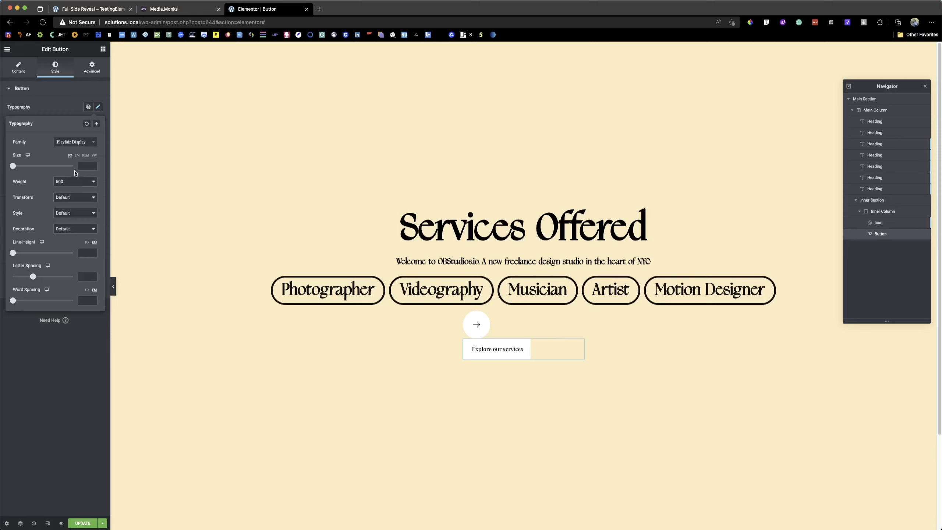
# Set the button's border radius to 25 on all corners.
pyautogui.click(62, 108)
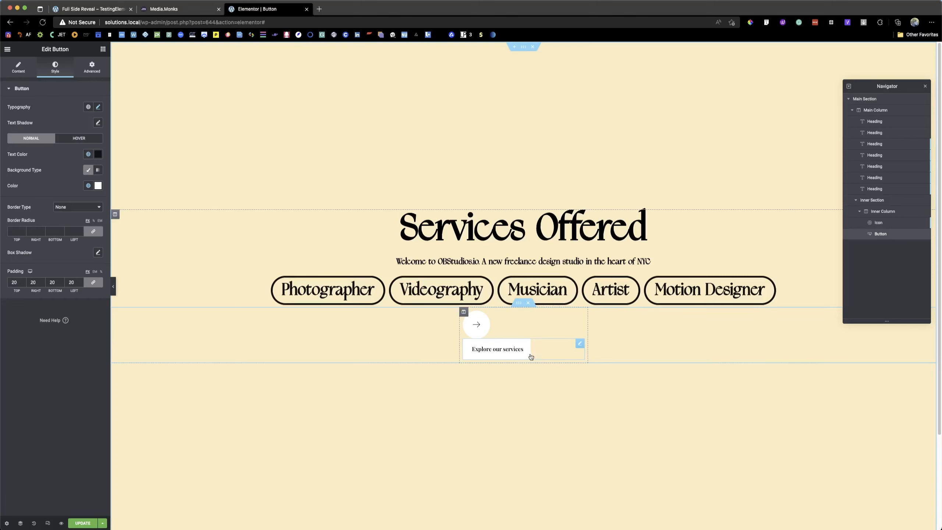
pyautogui.click(16, 231)
# Set the button's width to Inline (auto) and align it vertically to the middle beside the arrow icon.
pyautogui.click(91, 67)
pyautogui.click(60, 169)
pyautogui.click(69, 181)
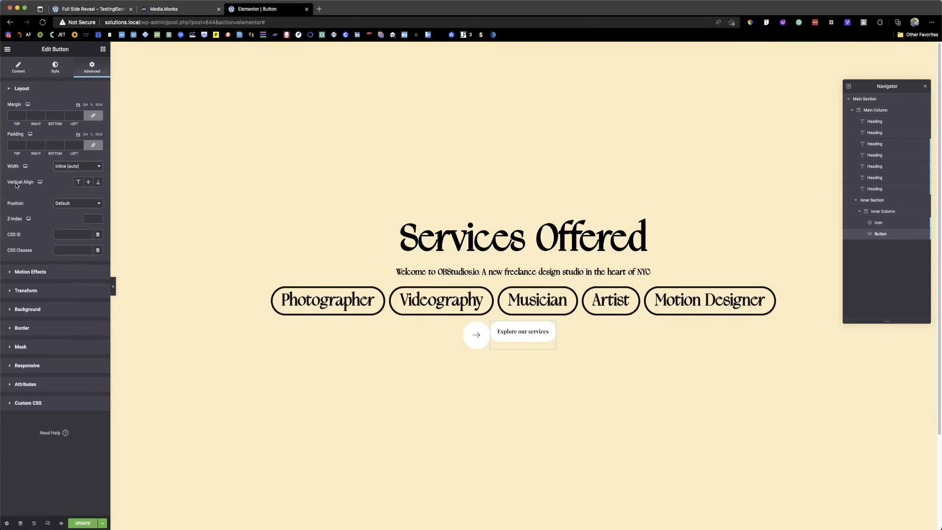
pyautogui.click(89, 182)
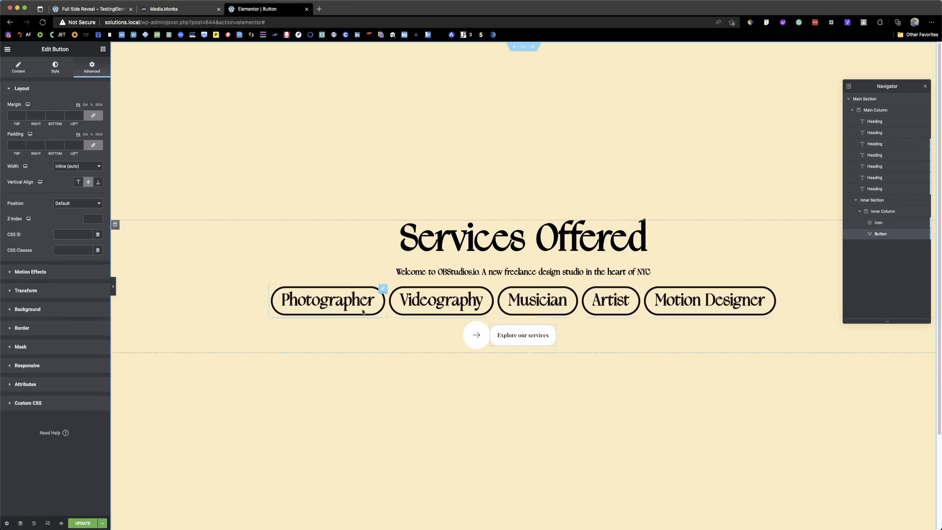
# Set the button's linked padding to 25 on all sides so its height fits the arrow icon.
pyautogui.click(54, 66)
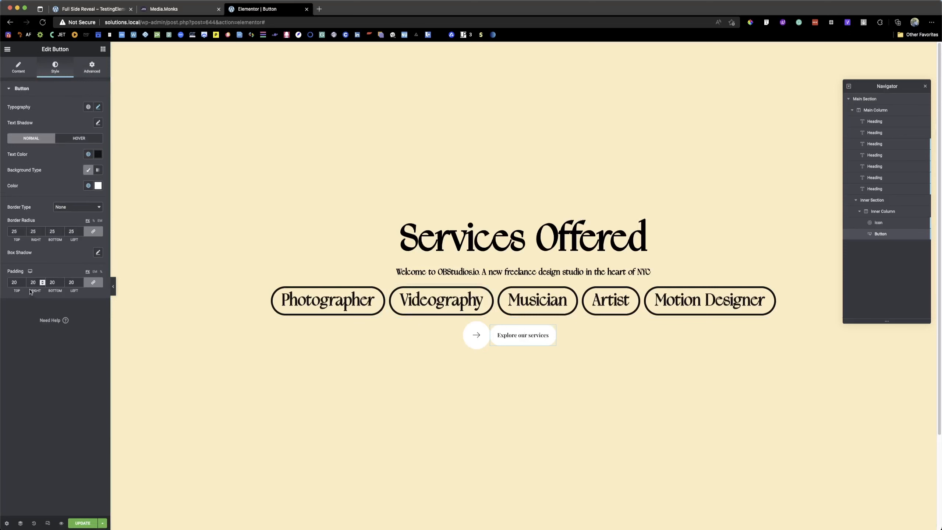
pyautogui.doubleClick(13, 283)
pyautogui.write('40')
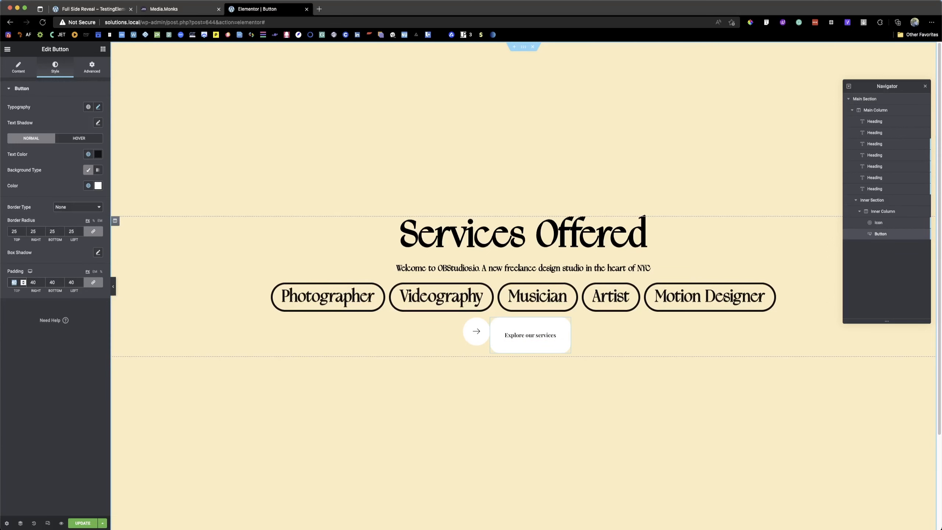
pyautogui.write('30')
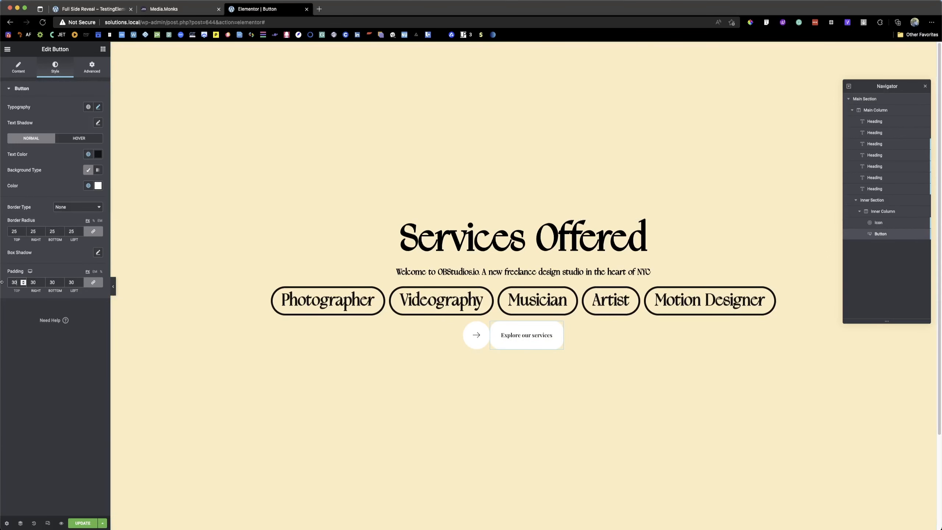
pyautogui.write('25')
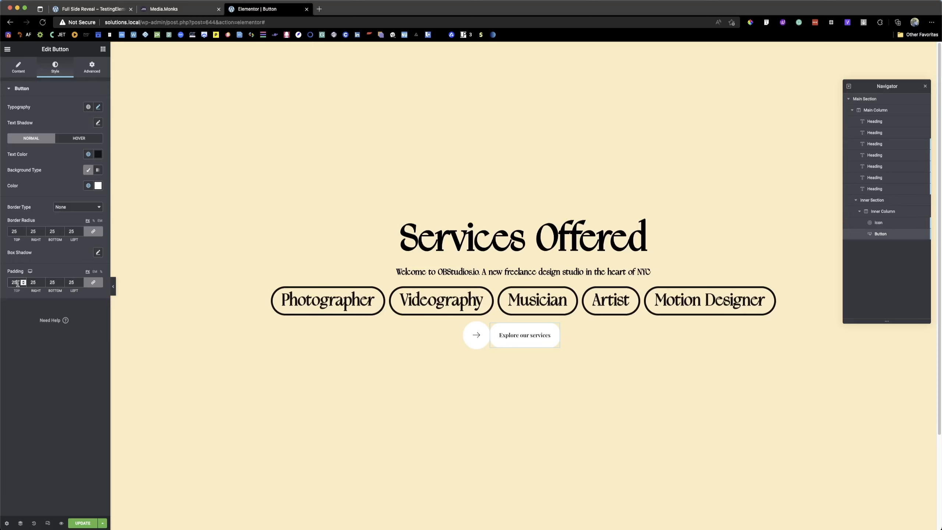
# Unlink the button's padding values and set only the left and right padding to 30.
pyautogui.click(94, 284)
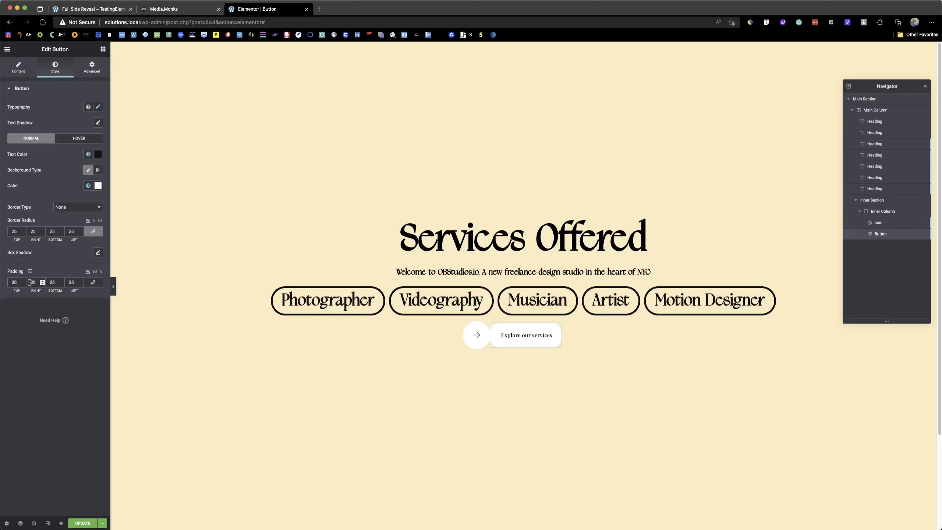
pyautogui.doubleClick(69, 282)
pyautogui.write('30')
pyautogui.doubleClick(32, 283)
pyautogui.write('30')
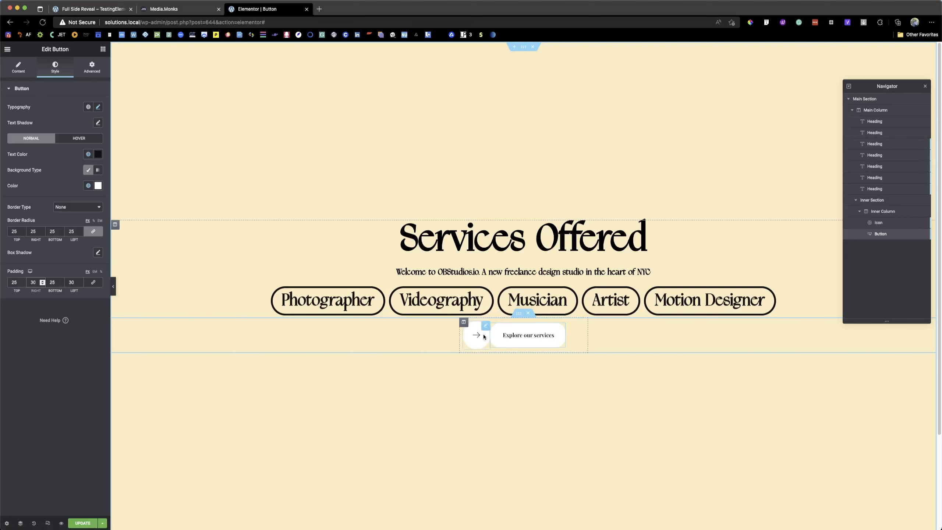
# Copy the round arrow icon and paste the duplicate after the Explore our services button.
pyautogui.rightClick(474, 330)
pyautogui.click(487, 361)
pyautogui.rightClick(560, 334)
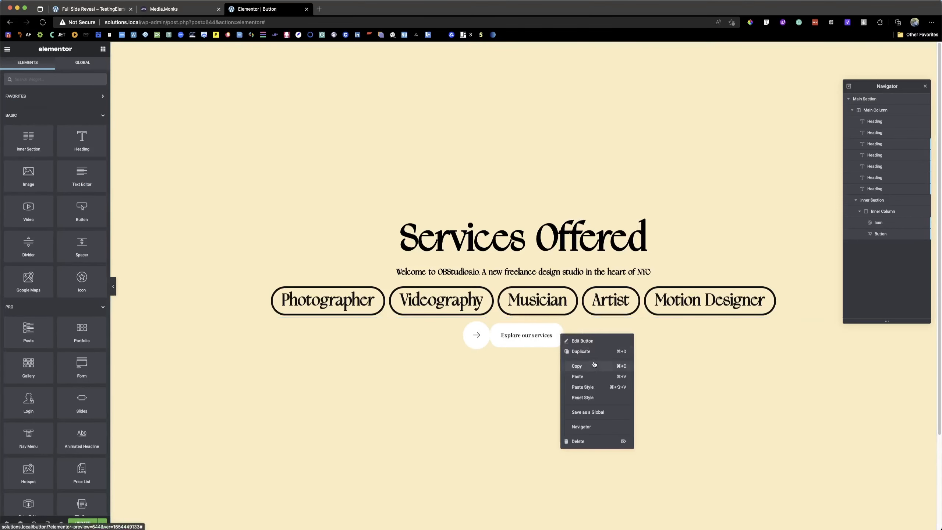
pyautogui.click(589, 377)
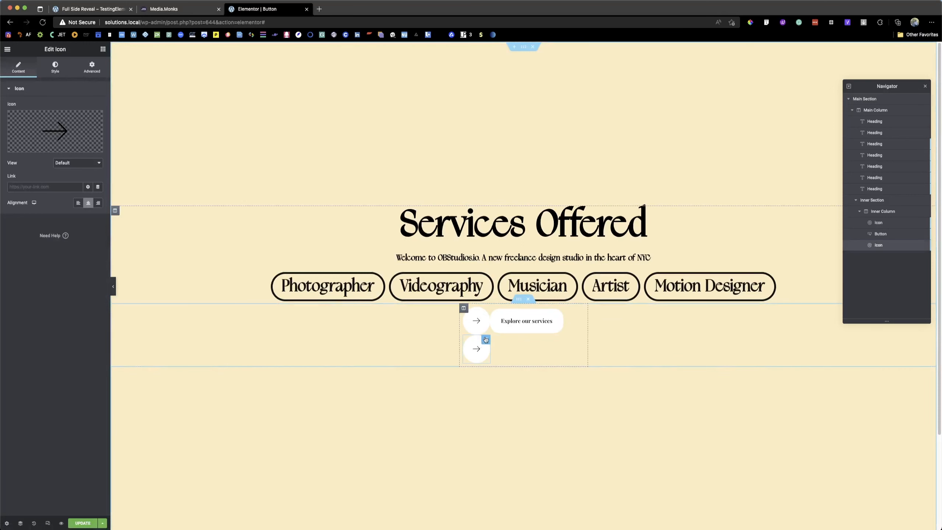
# Set the boxed content width of the inner section holding the icons and button to 400.
pyautogui.click(463, 309)
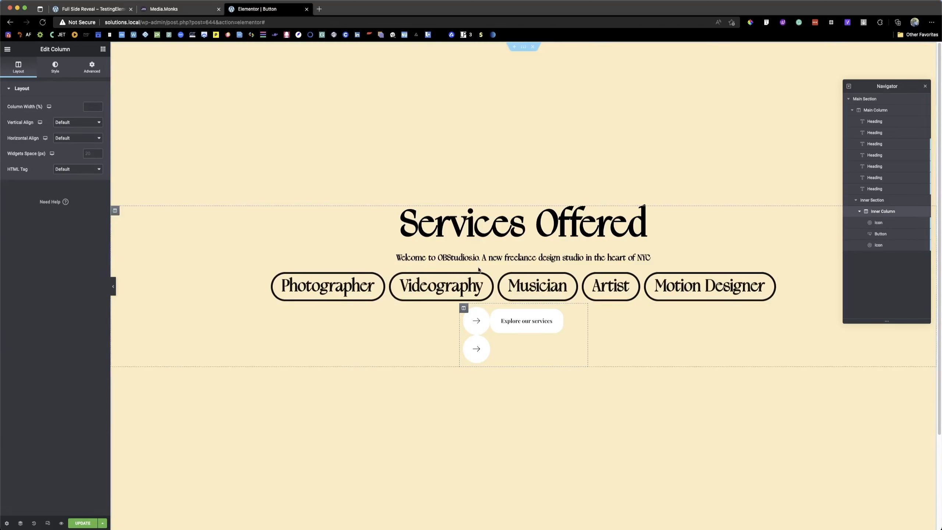
pyautogui.click(518, 299)
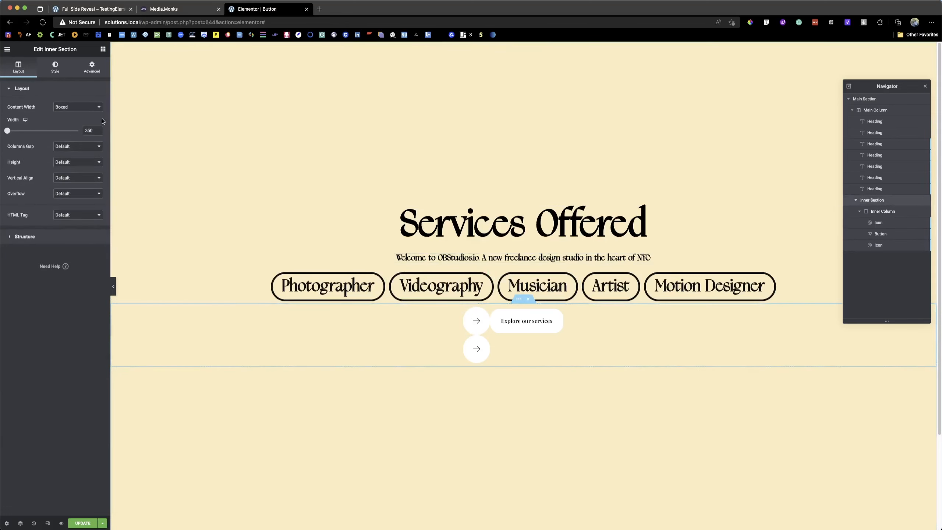
pyautogui.doubleClick(89, 129)
pyautogui.write('400')
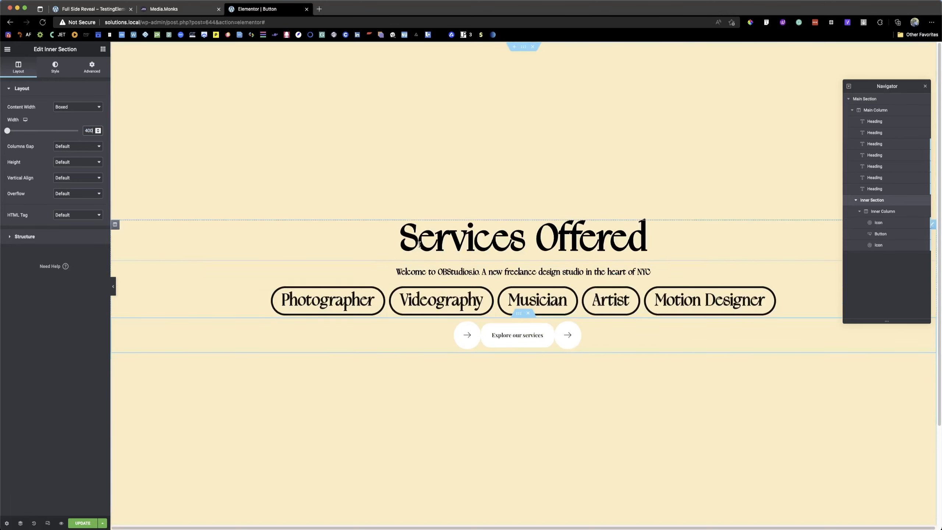
pyautogui.doubleClick(90, 129)
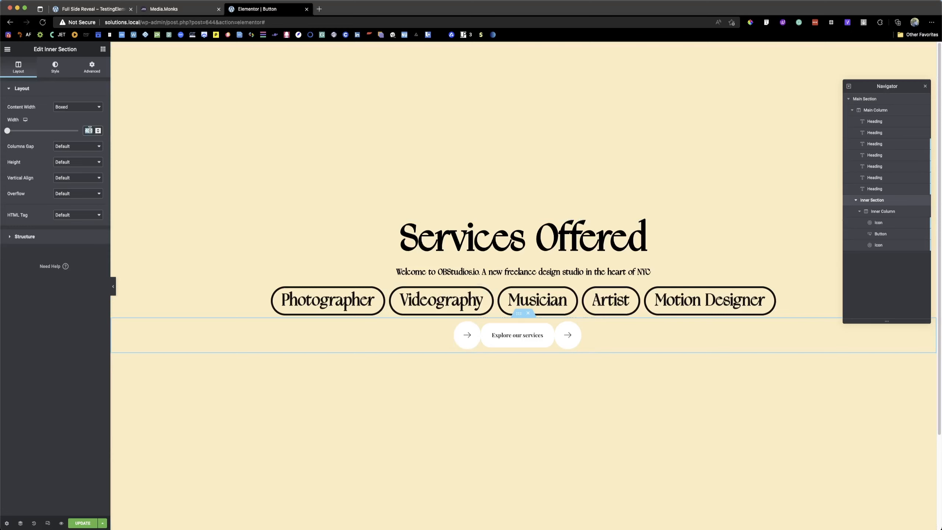
# Set the inner section's columns gap to No Gap and its content width to 350.
pyautogui.click(47, 236)
pyautogui.click(27, 89)
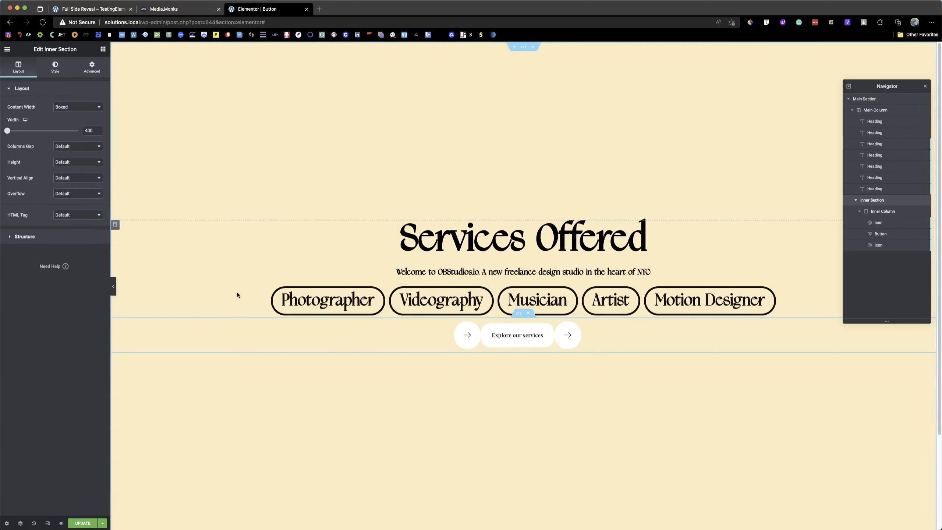
pyautogui.click(75, 151)
pyautogui.click(69, 153)
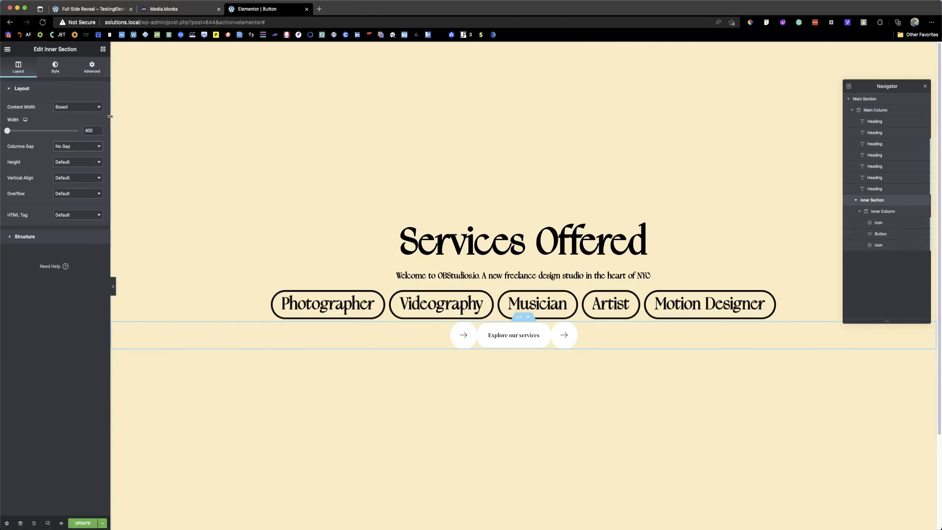
pyautogui.write('350')
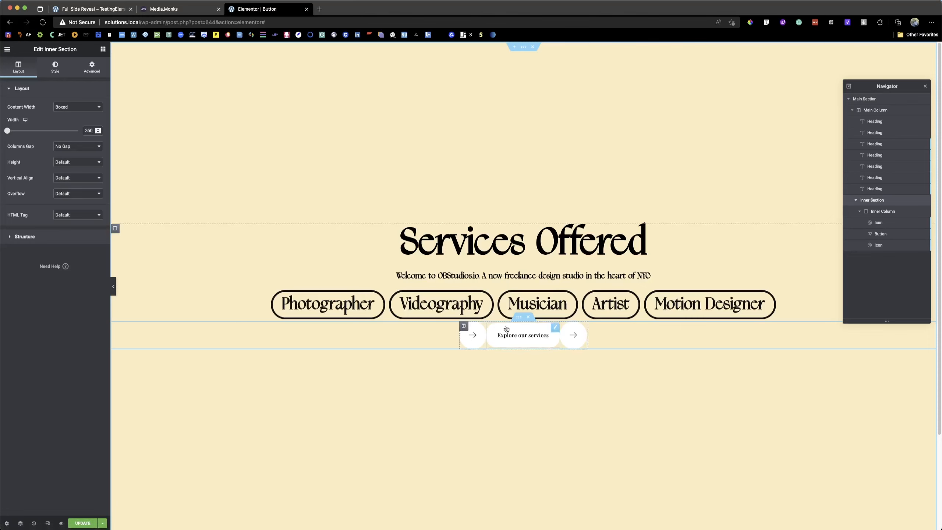
pyautogui.click(92, 69)
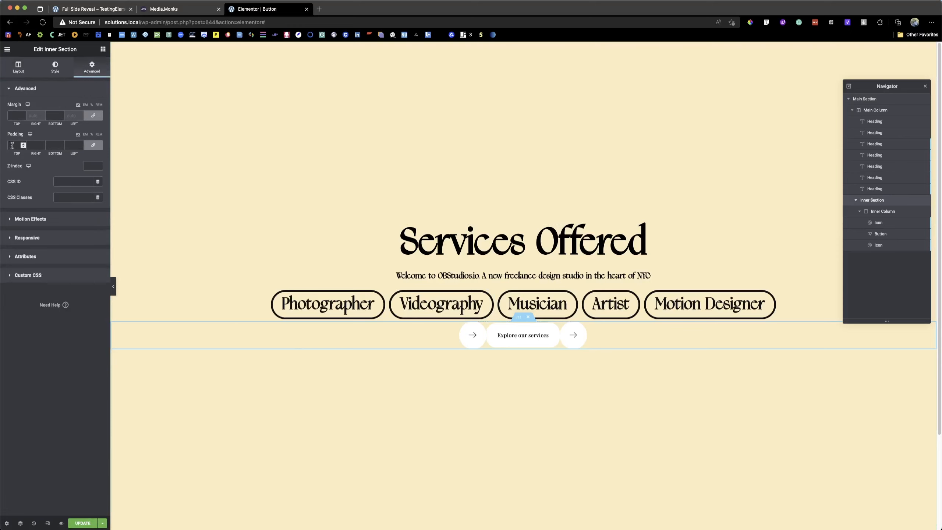
pyautogui.click(93, 145)
pyautogui.write('3')
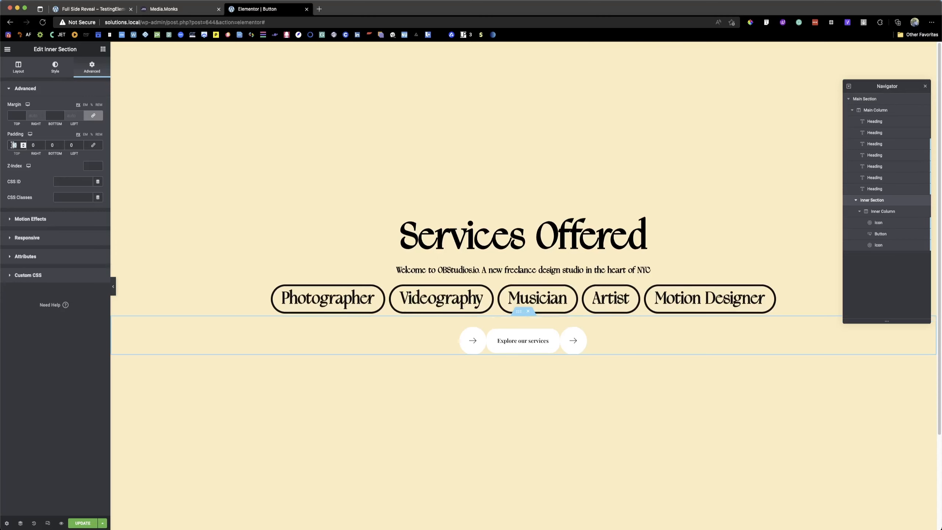
pyautogui.write('0')
pyautogui.click(97, 147)
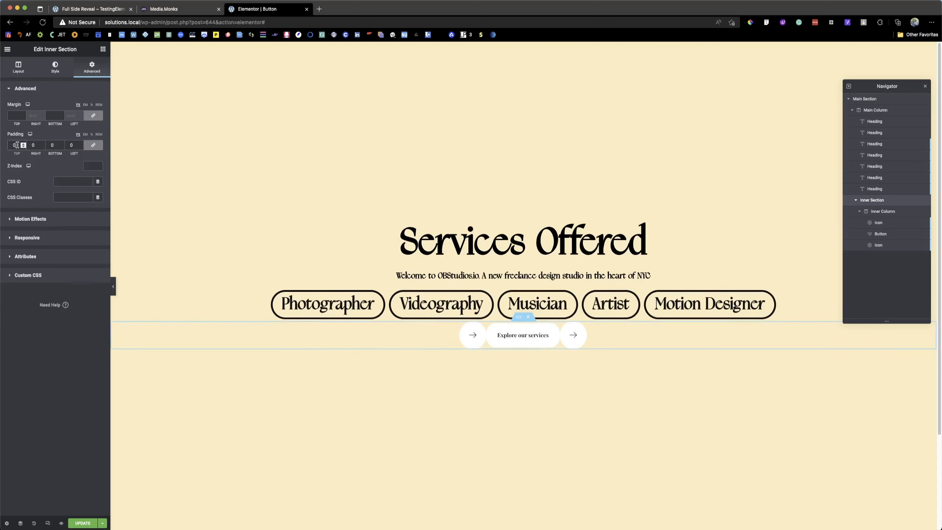
# Set the inner section's top and bottom margin to 20 and update the page.
pyautogui.click(14, 116)
pyautogui.write('20')
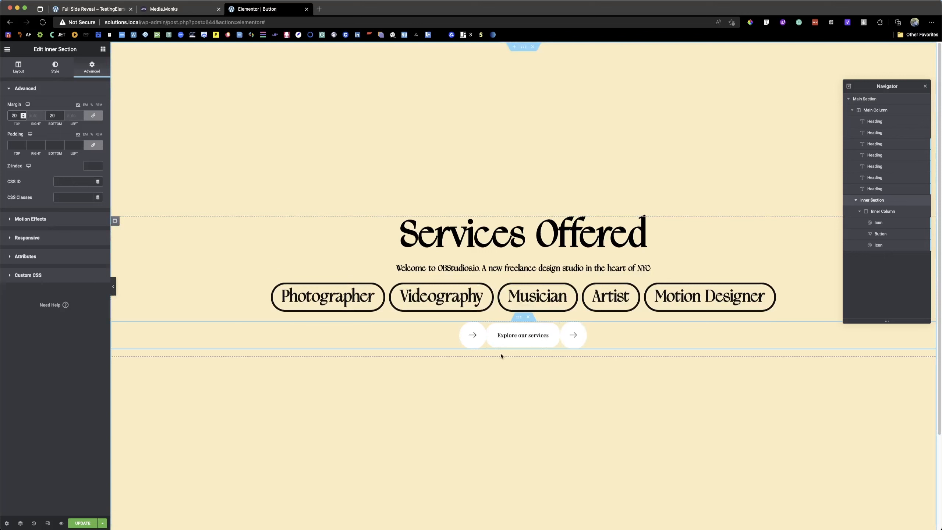
pyautogui.click(79, 521)
# Set the Explore our services button's border radius to 50 on all corners, update the page and preview it without the editing panel.
pyautogui.click(521, 335)
pyautogui.doubleClick(14, 231)
pyautogui.write('50')
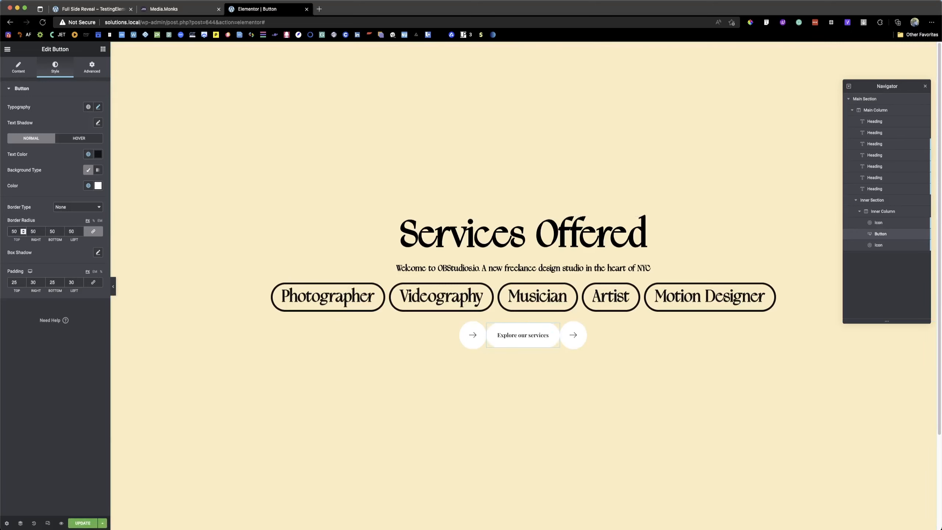
pyautogui.click(88, 523)
pyautogui.click(114, 285)
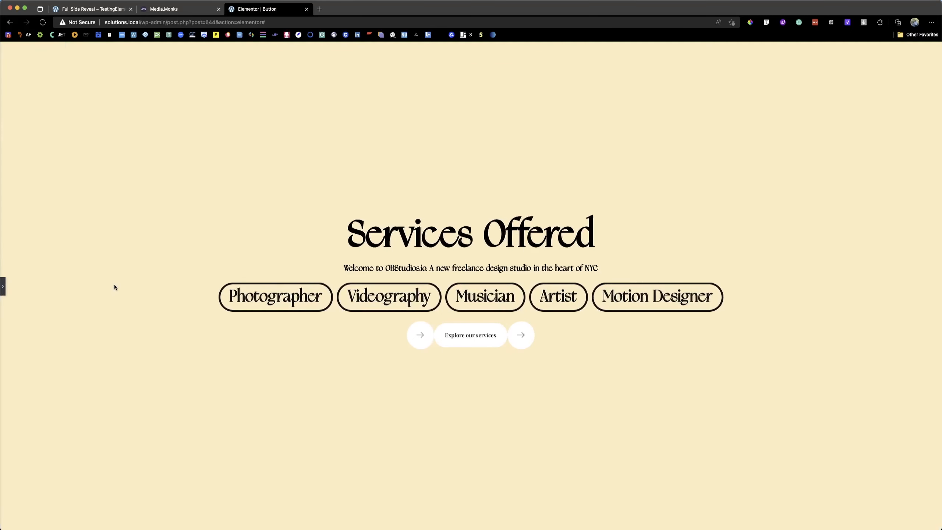
pyautogui.click(3, 285)
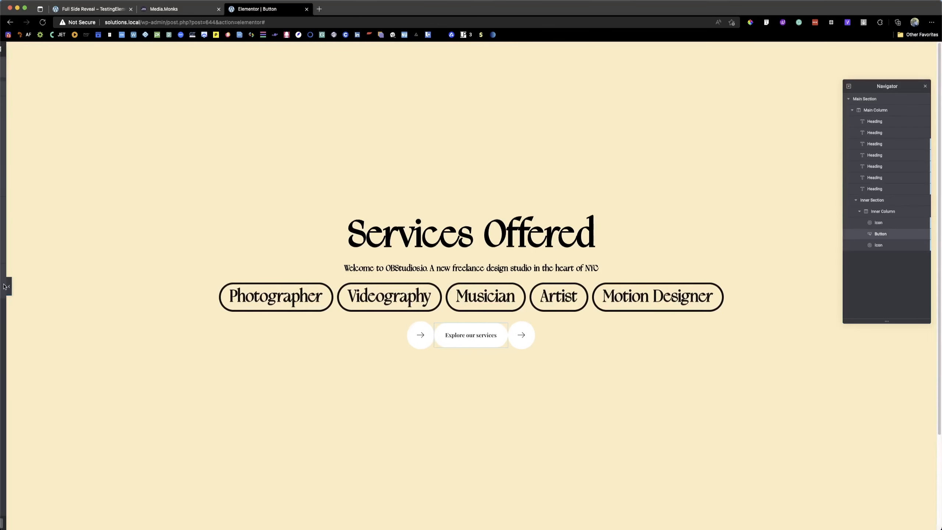
# Set the button's top and bottom padding to 30 to match the icons' height and update the page.
pyautogui.doubleClick(14, 282)
pyautogui.write('30')
pyautogui.doubleClick(52, 281)
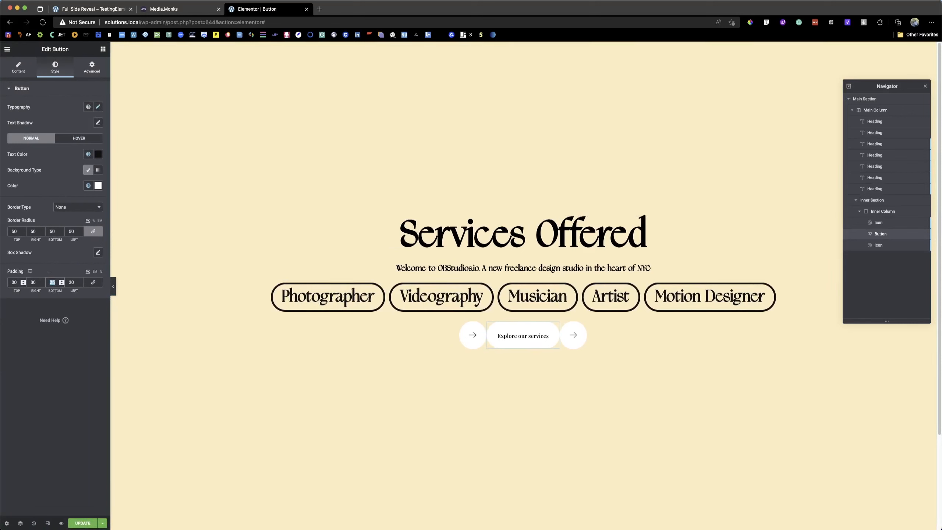
pyautogui.write('30')
pyautogui.click(113, 286)
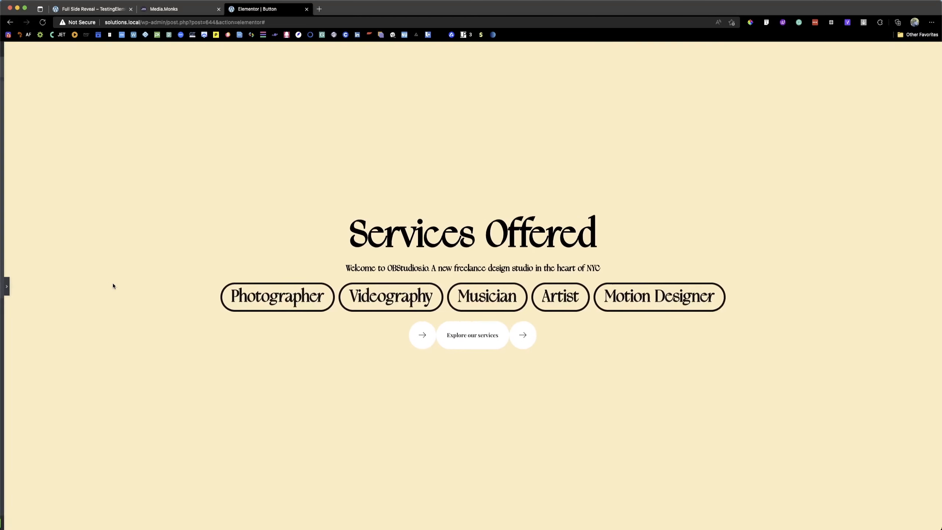
pyautogui.click(3, 286)
pyautogui.click(80, 524)
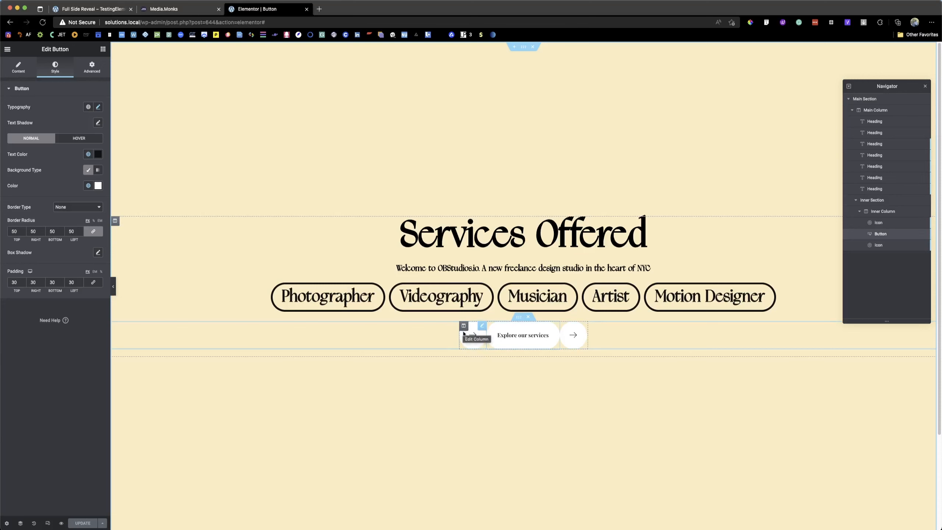
# Assign the CSS class ser-btt-col to the inner column containing the icons and button, and update the page.
pyautogui.click(464, 326)
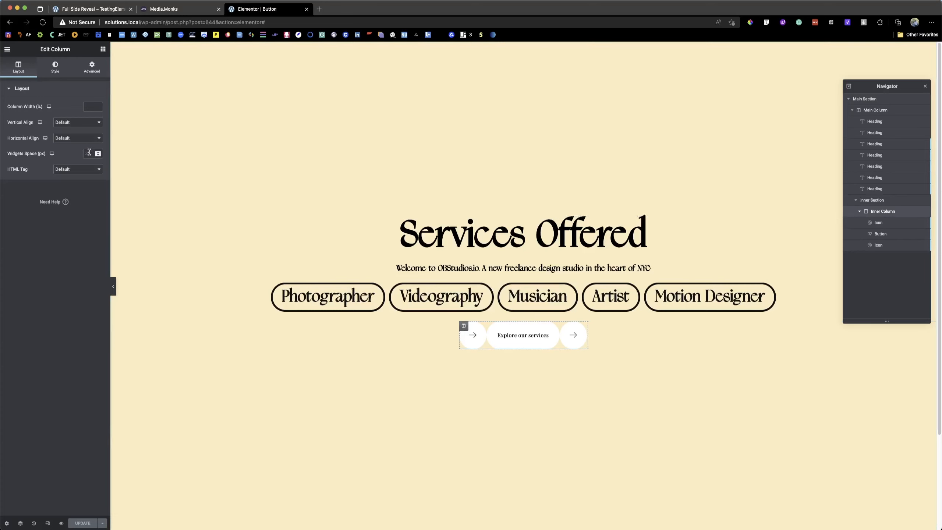
pyautogui.click(91, 69)
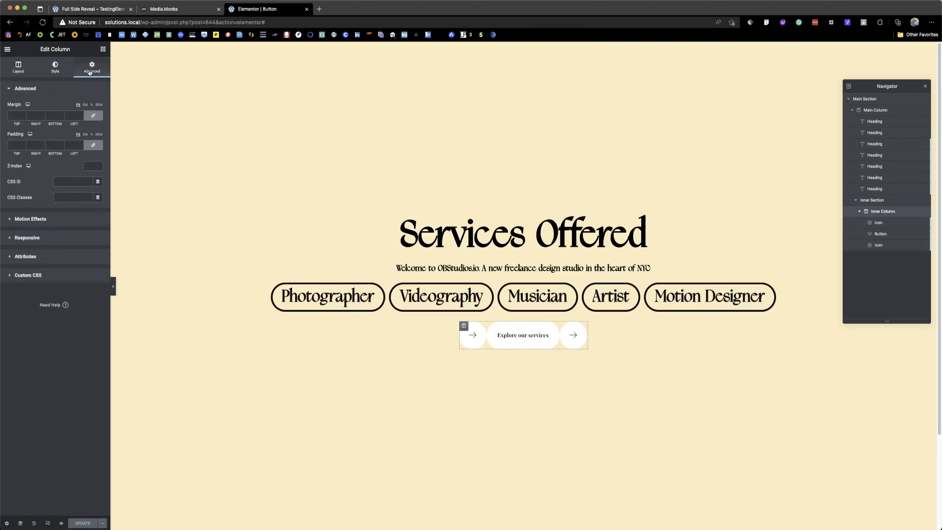
pyautogui.click(73, 196)
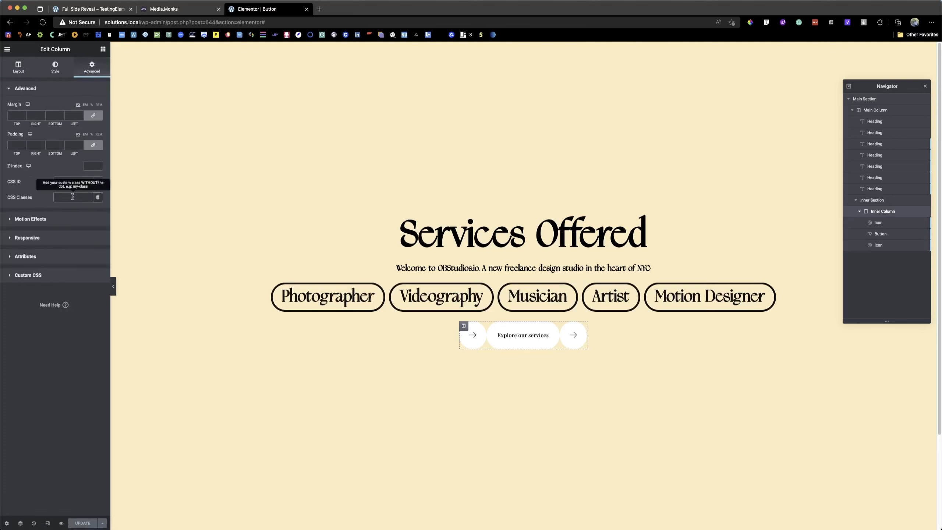
pyautogui.write('ser-btl-')
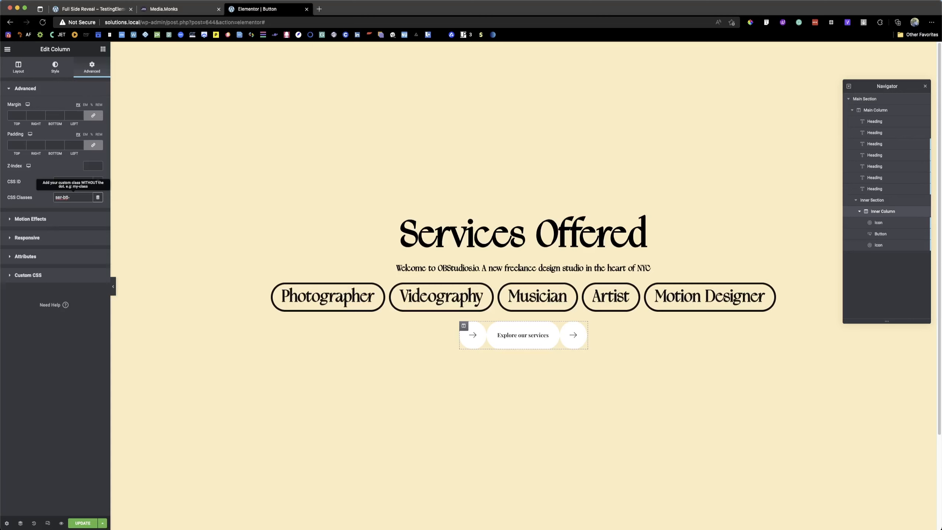
pyautogui.write('col')
pyautogui.click(43, 196)
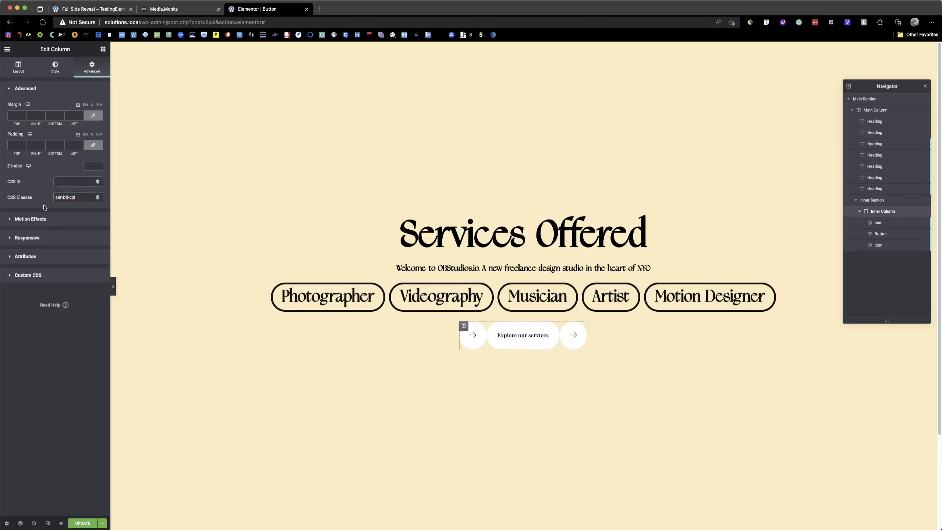
pyautogui.click(83, 524)
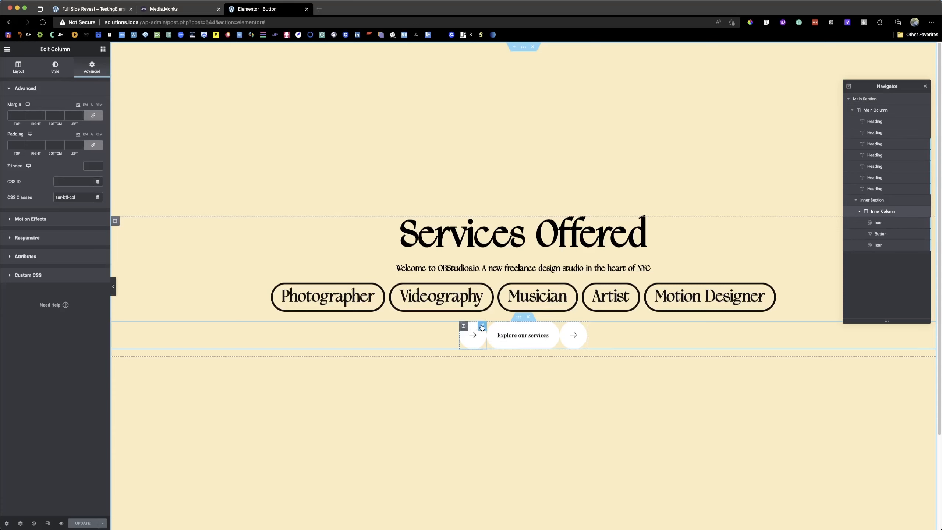
# Assign the CSS class ser-btt-left to the arrow icon before the button and copy the class name.
pyautogui.click(481, 327)
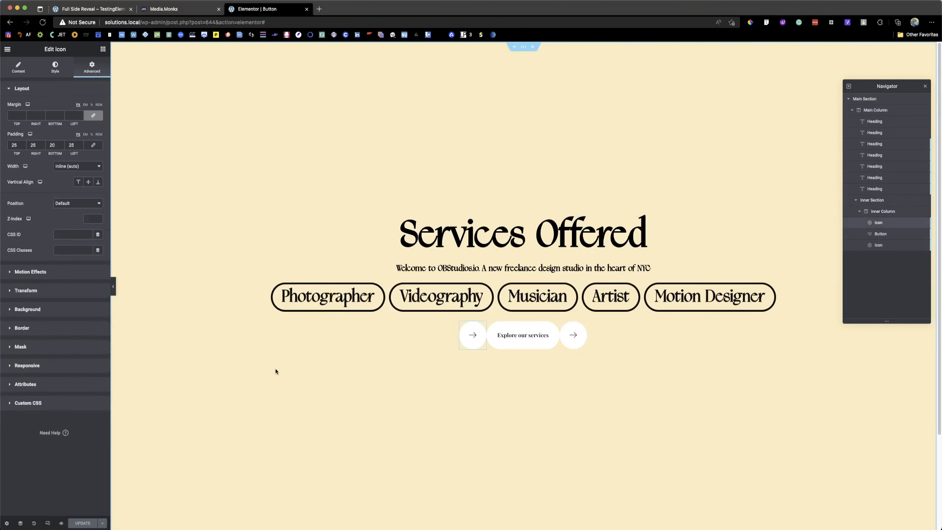
pyautogui.click(68, 251)
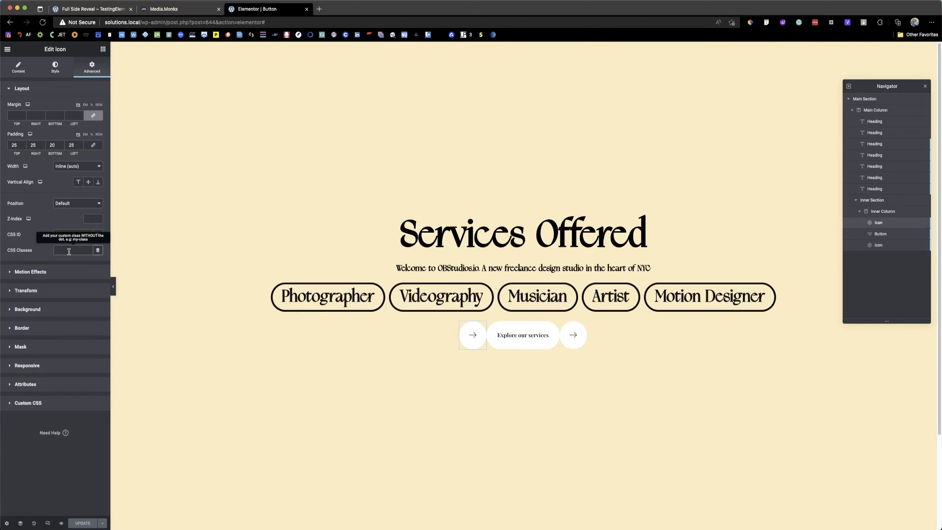
pyautogui.write('ser-btt-left')
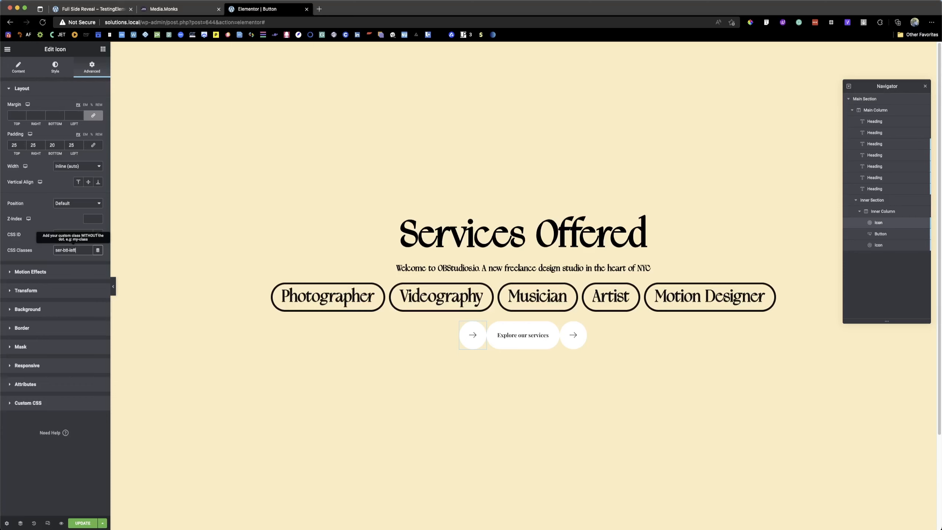
pyautogui.press('super+a')
pyautogui.press('super+c')
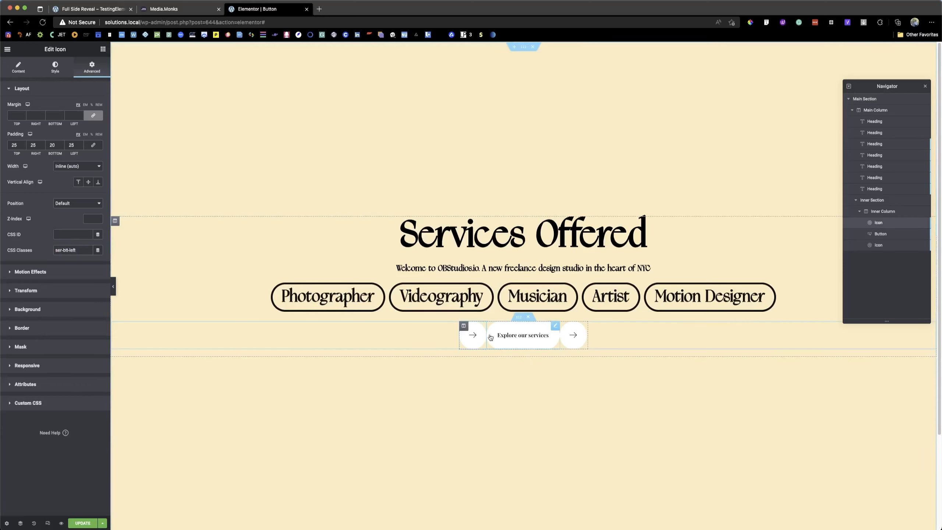
# Assign the CSS class ser-btt to the Explore our services button, reusing the copied class name without its suffix.
pyautogui.click(555, 326)
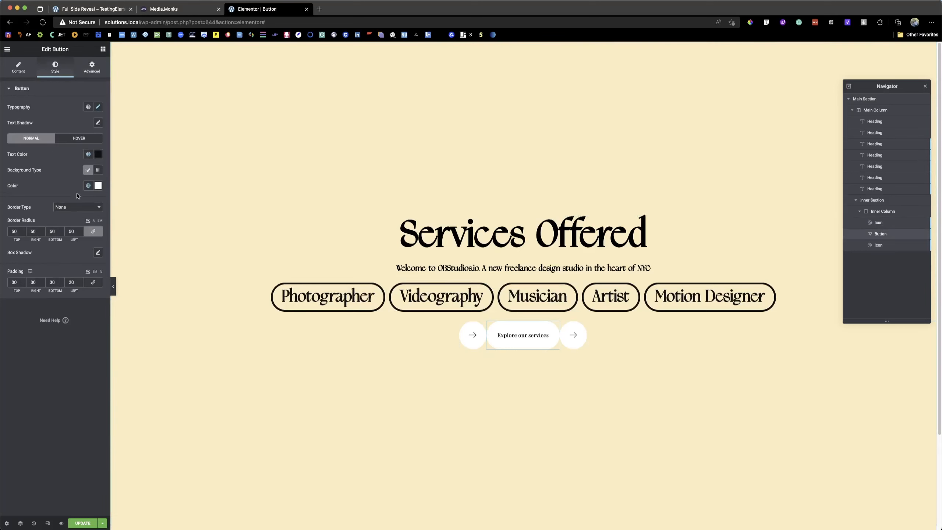
pyautogui.click(100, 75)
pyautogui.click(63, 250)
pyautogui.press('super+v')
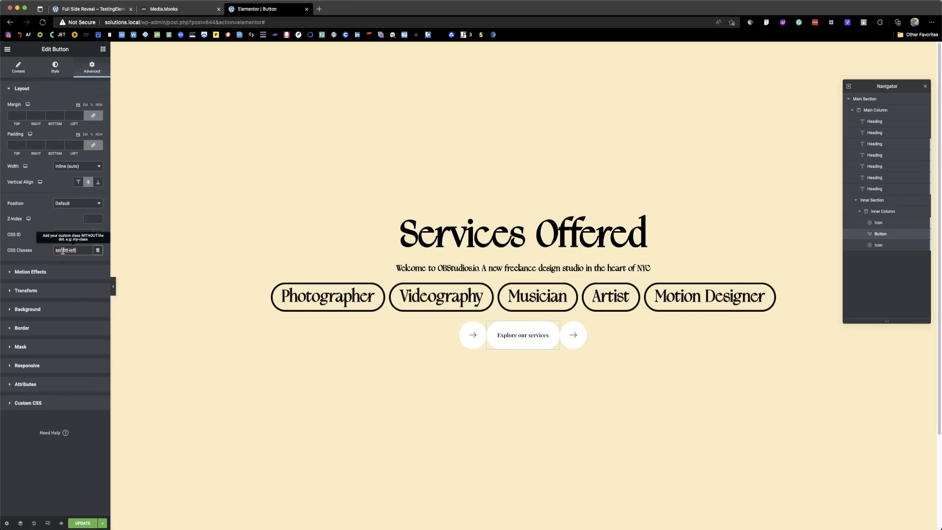
pyautogui.doubleClick(72, 250)
pyautogui.press('BackSpace')
pyautogui.press('BackSpace')
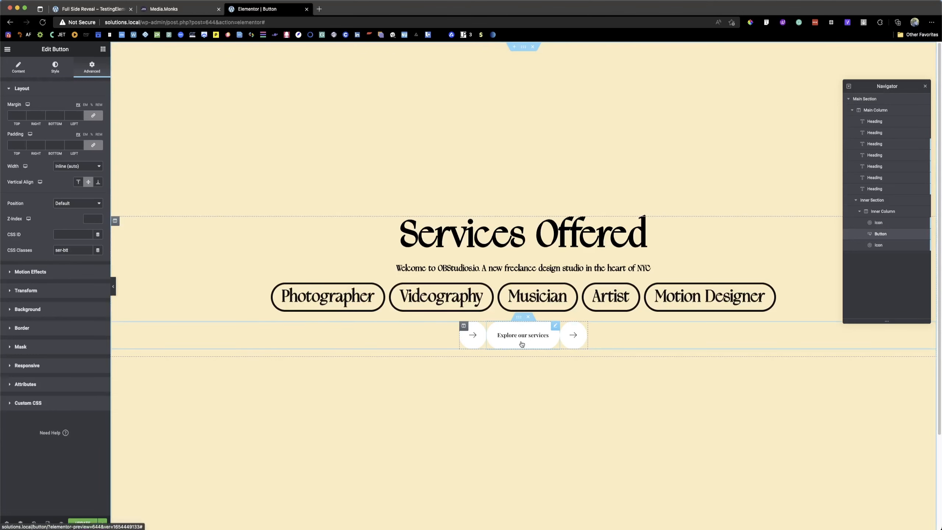
# Assign the CSS class ser-btt-right to the arrow icon after the button, adapting the copied class name.
pyautogui.click(583, 328)
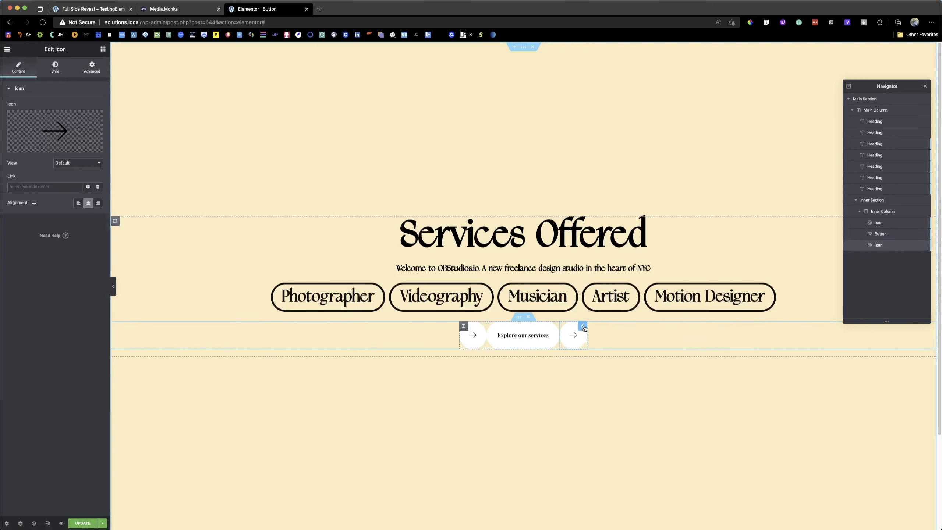
pyautogui.click(92, 67)
pyautogui.click(75, 250)
pyautogui.press('super+v')
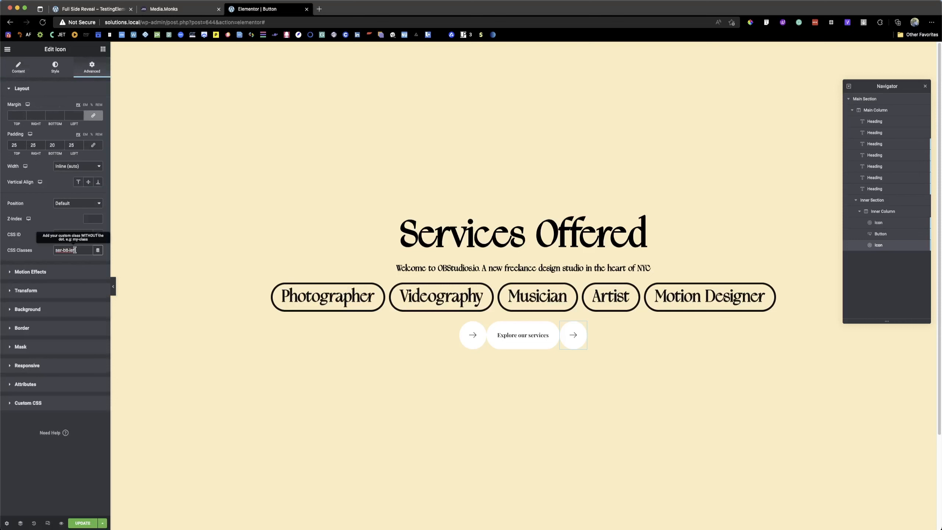
pyautogui.press('BackSpace')
pyautogui.press('BackSpace')
pyautogui.press('BackSpace')
pyautogui.press('BackSpace')
pyautogui.write('righ')
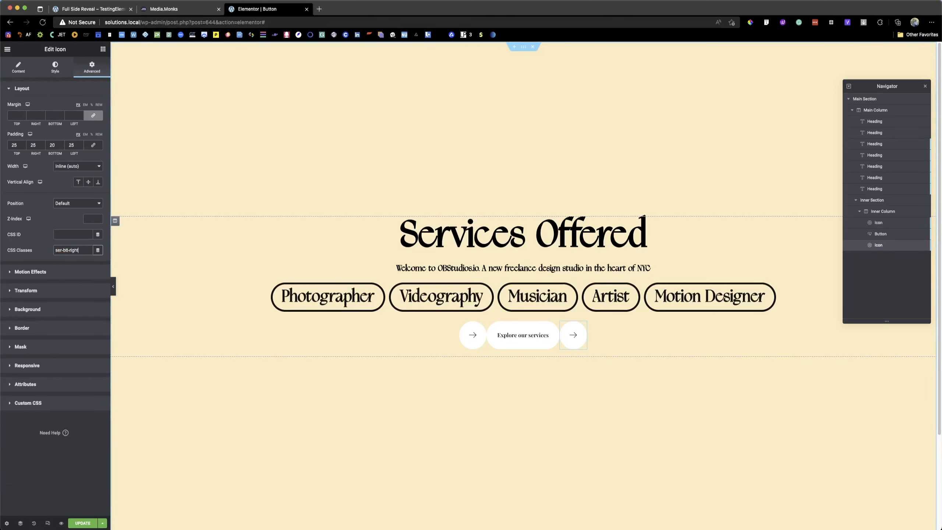
# Exit the Elementor editor to the dashboard, open motion.page and create a new timeline targeting the Button page.
pyautogui.click(7, 49)
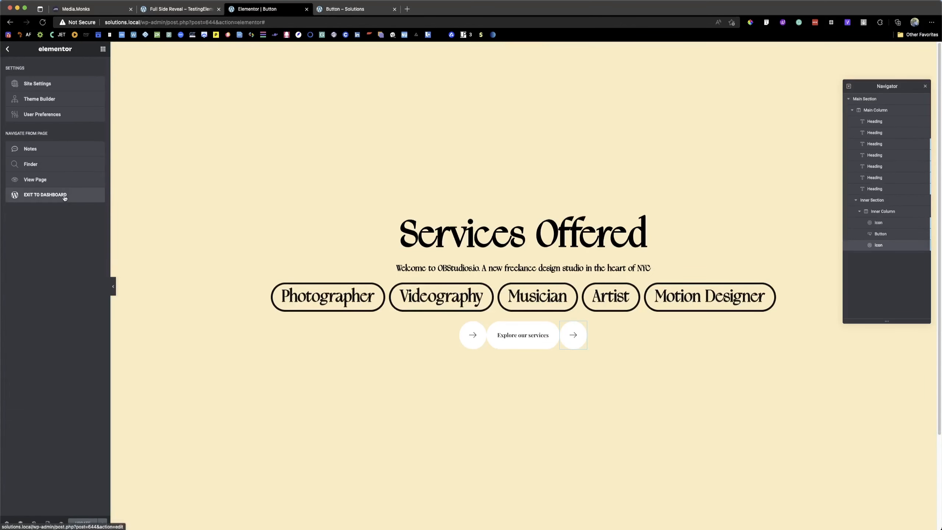
pyautogui.click(46, 195)
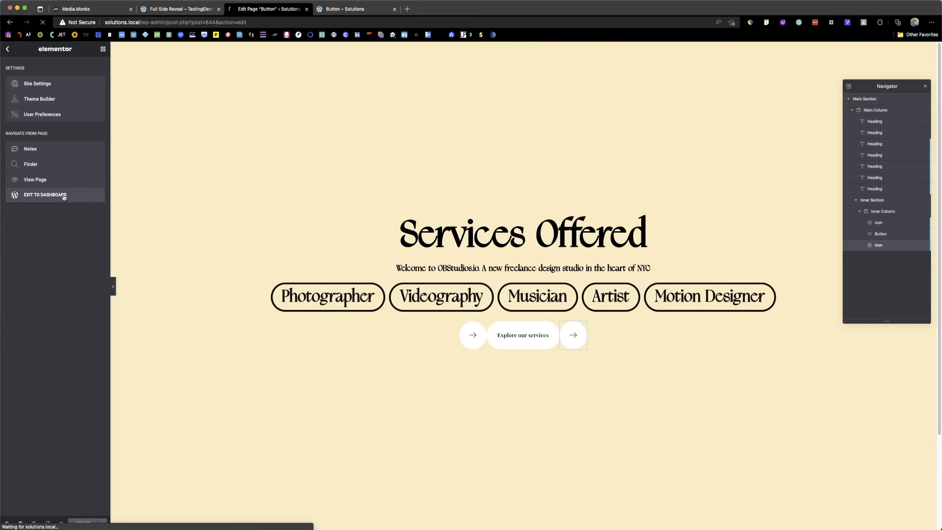
pyautogui.click(2, 55)
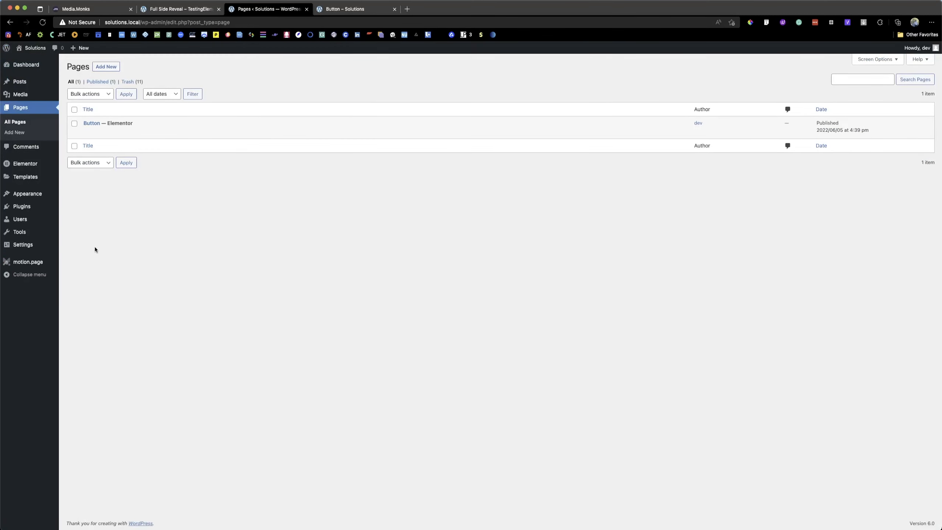
pyautogui.click(41, 263)
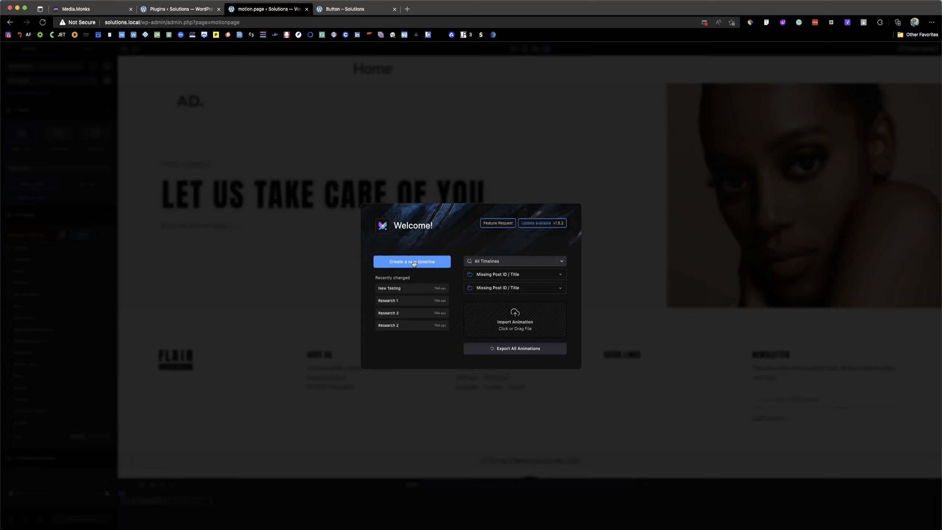
pyautogui.click(413, 262)
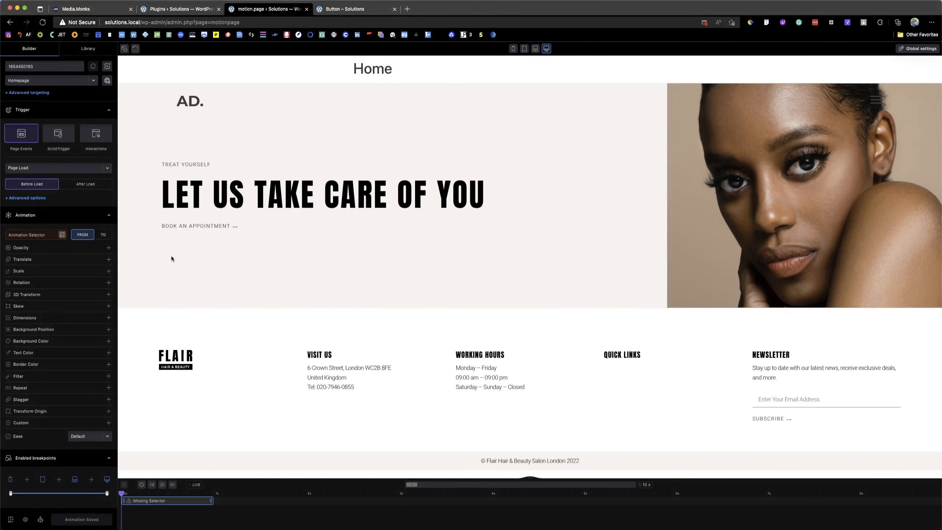
pyautogui.click(75, 83)
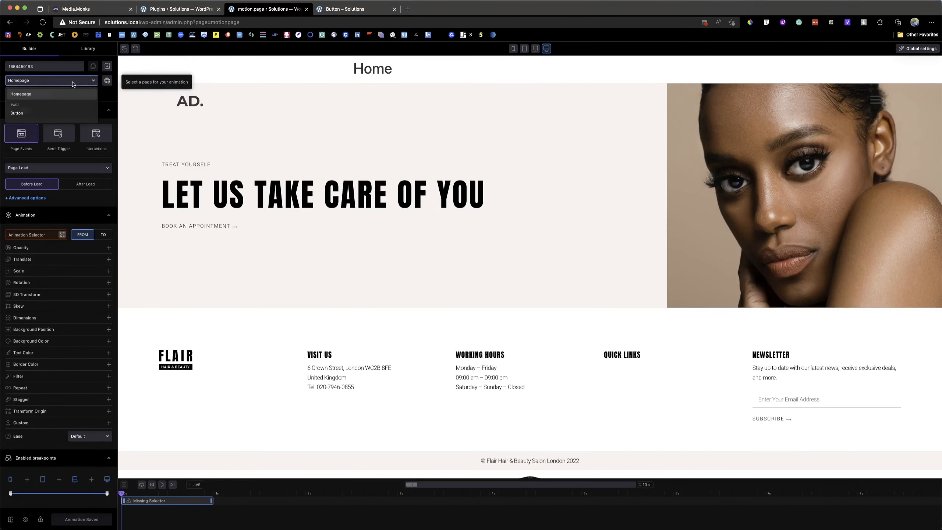
pyautogui.click(24, 114)
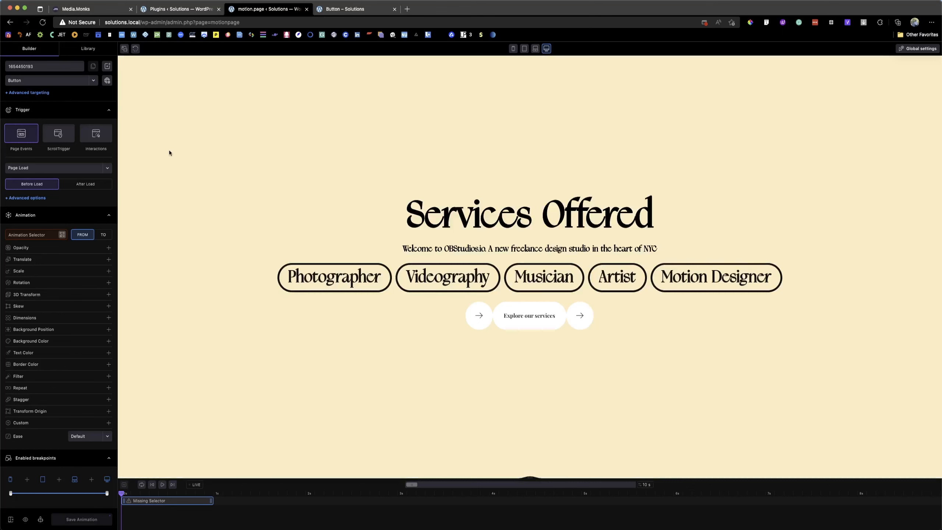
# Enlarge the timeline area and rename the timeline as Button.
pyautogui.doubleClick(63, 67)
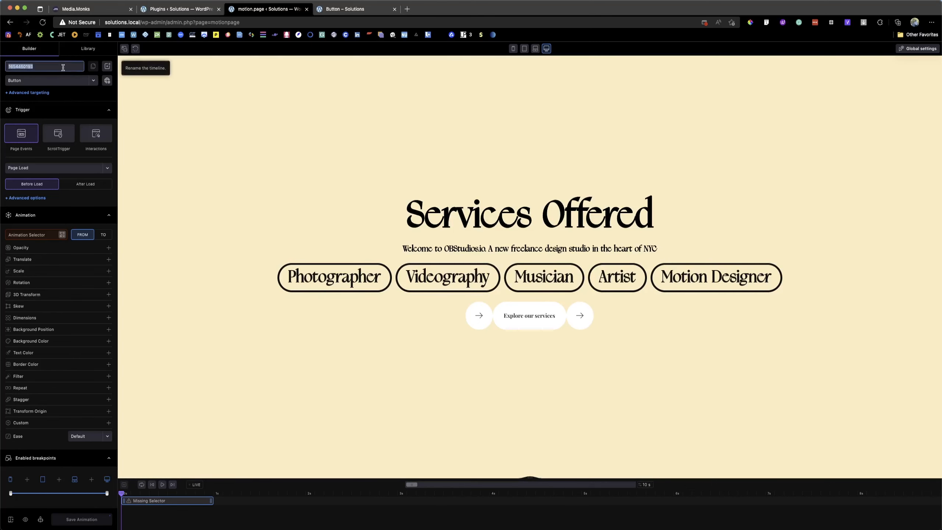
pyautogui.moveTo(530, 481); pyautogui.dragTo(528, 426)
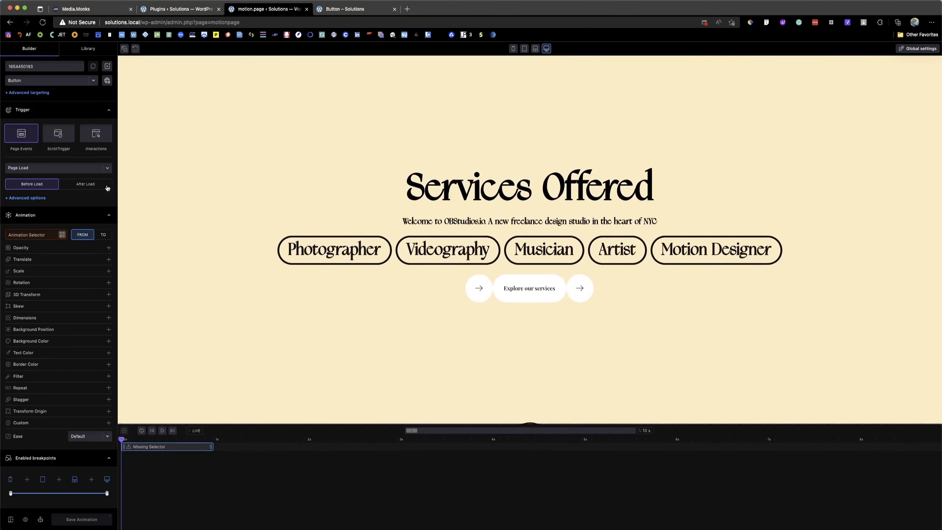
pyautogui.click(66, 64)
pyautogui.write('Button')
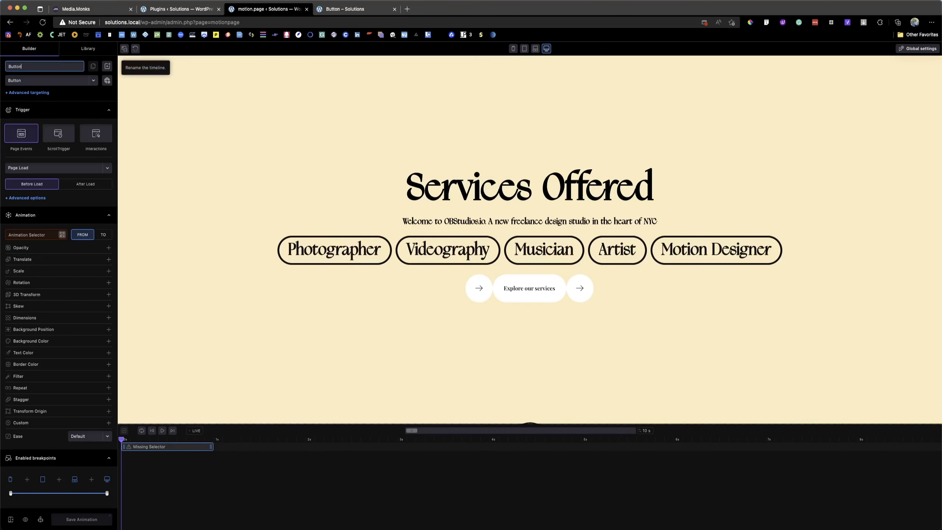
pyautogui.press('Return')
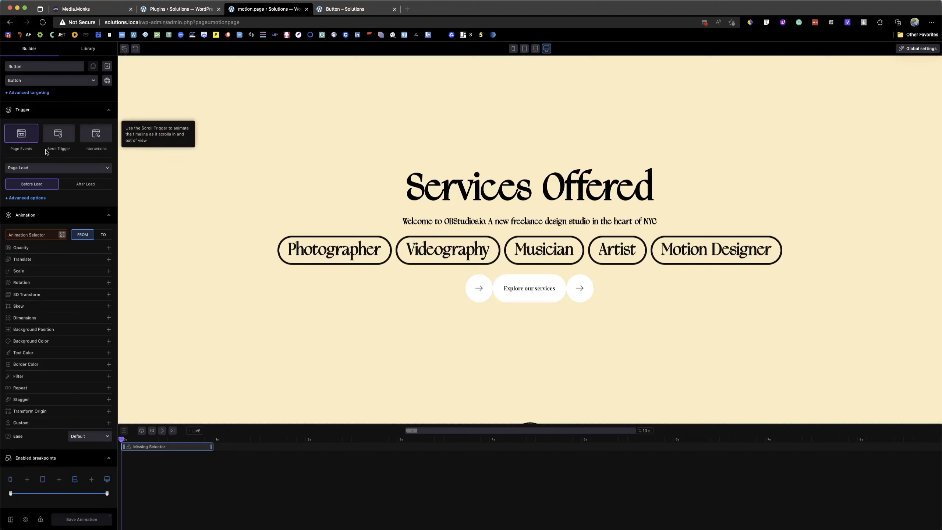
# Set the timeline's trigger to a Hover interaction.
pyautogui.click(95, 137)
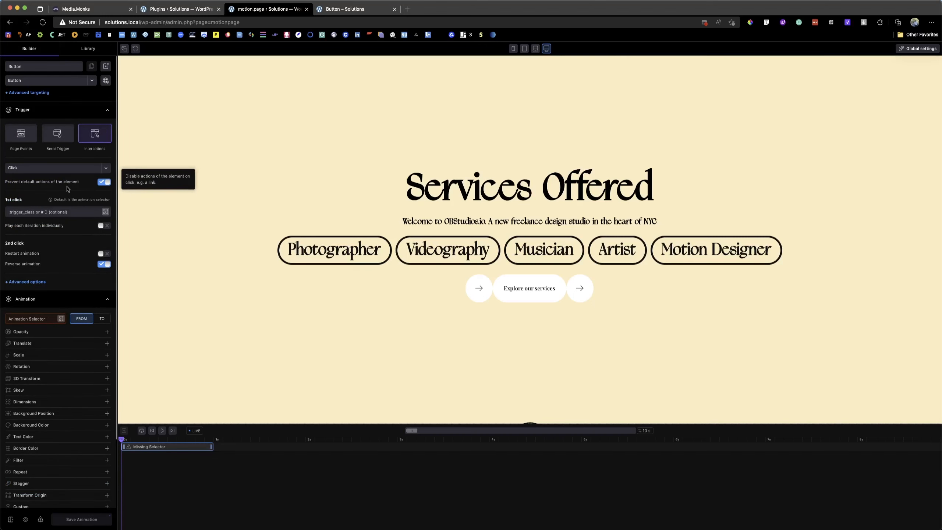
pyautogui.click(34, 171)
pyautogui.click(36, 183)
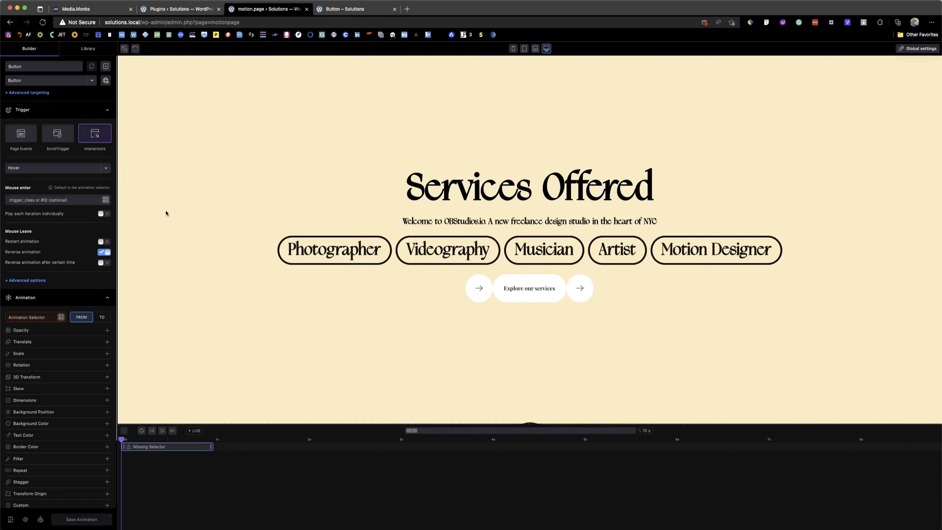
# Look up the inner column's CSS class in Elementor and compare with the Explore our solutions button on the Media.Monks page.
pyautogui.click(106, 199)
pyautogui.click(204, 10)
pyautogui.click(330, 11)
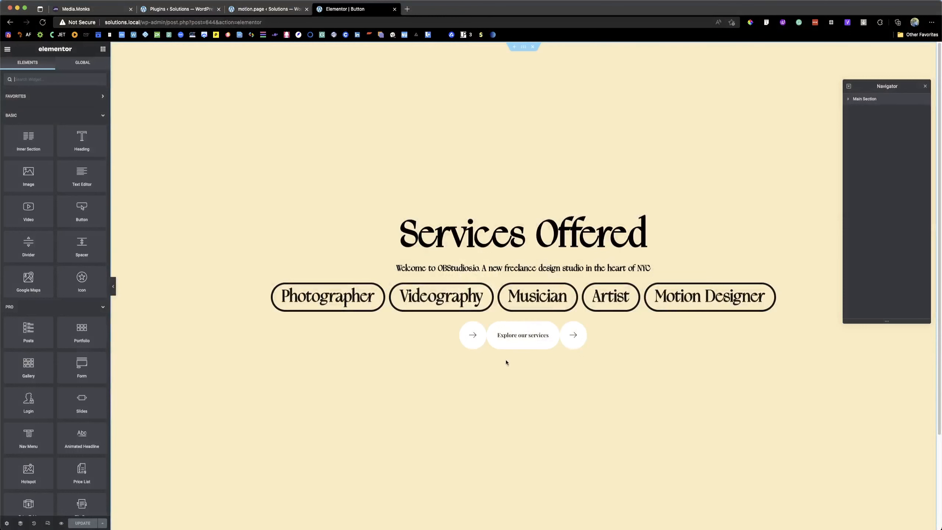
pyautogui.click(464, 326)
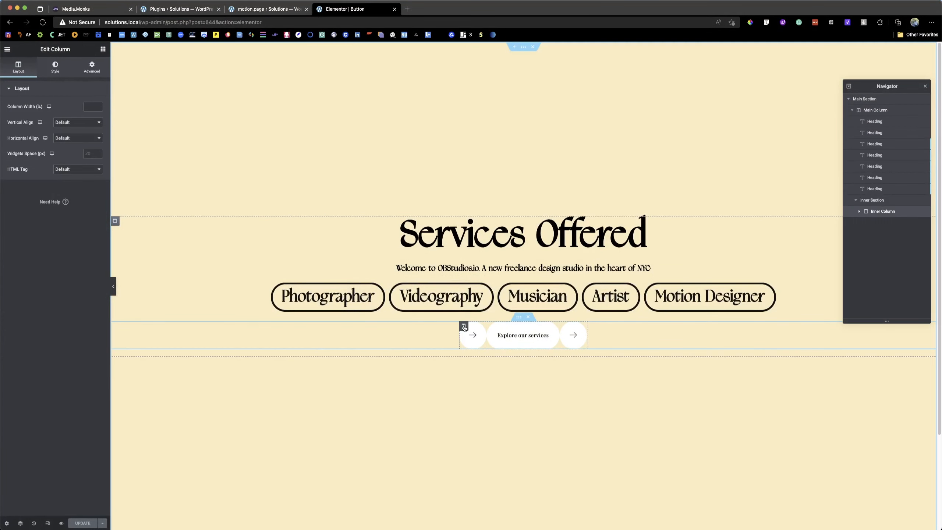
pyautogui.click(98, 69)
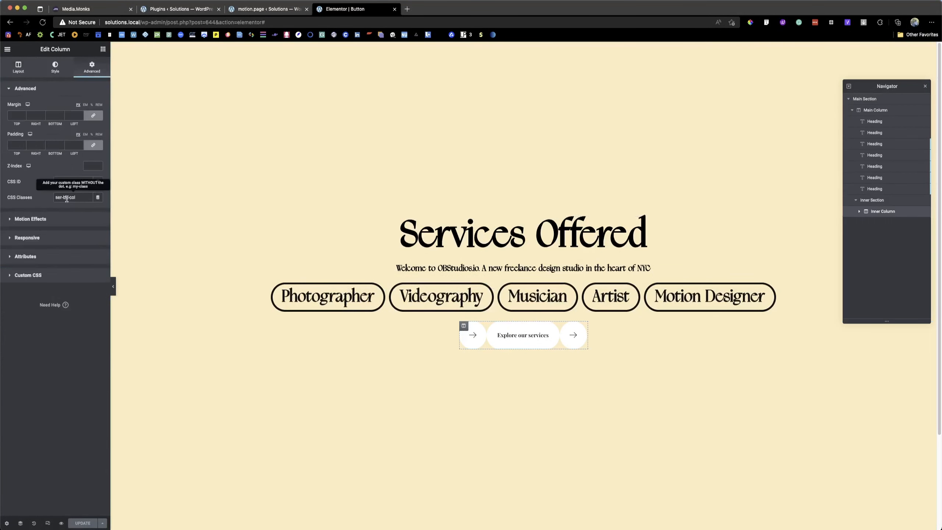
pyautogui.click(102, 12)
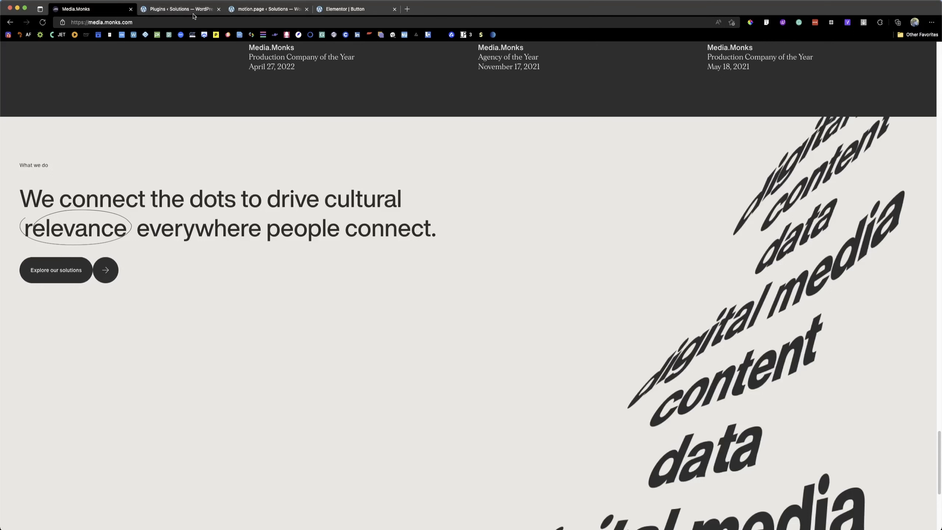
pyautogui.click(332, 13)
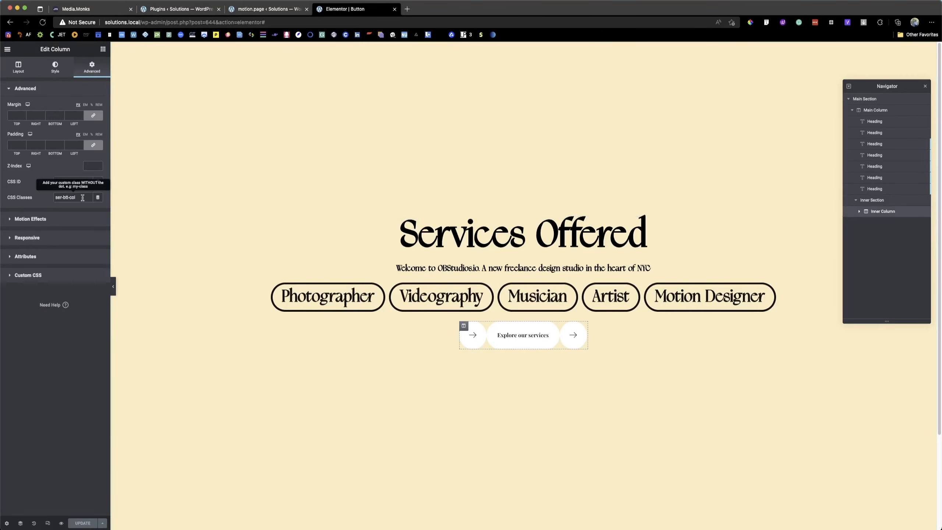
# Set the hover trigger's mouse-enter selector to .ser-btt-col, using the class name copied from the inner column in Elementor.
pyautogui.click(257, 10)
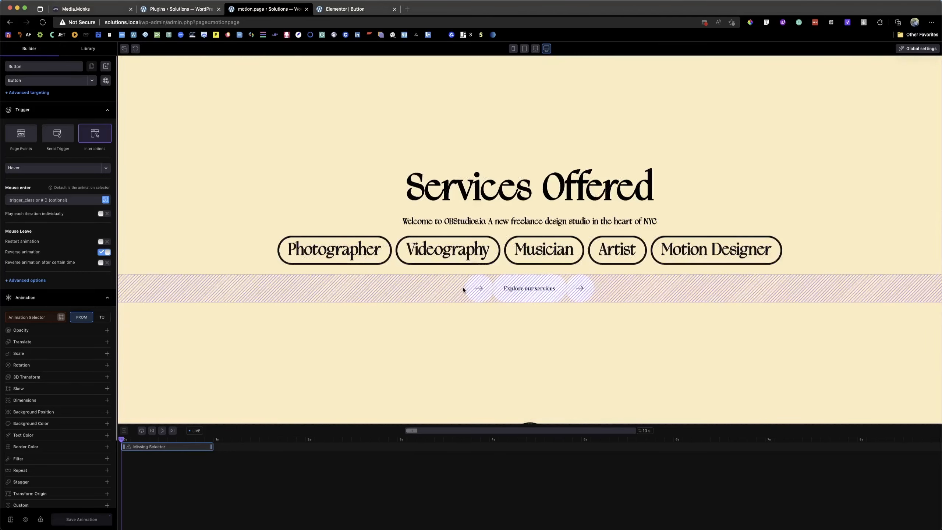
pyautogui.click(464, 283)
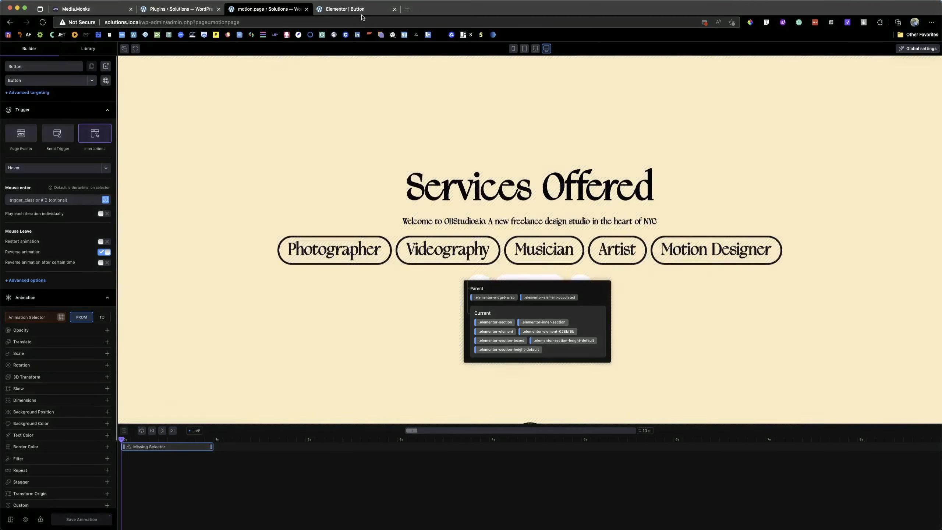
pyautogui.click(361, 10)
pyautogui.tripleClick(84, 196)
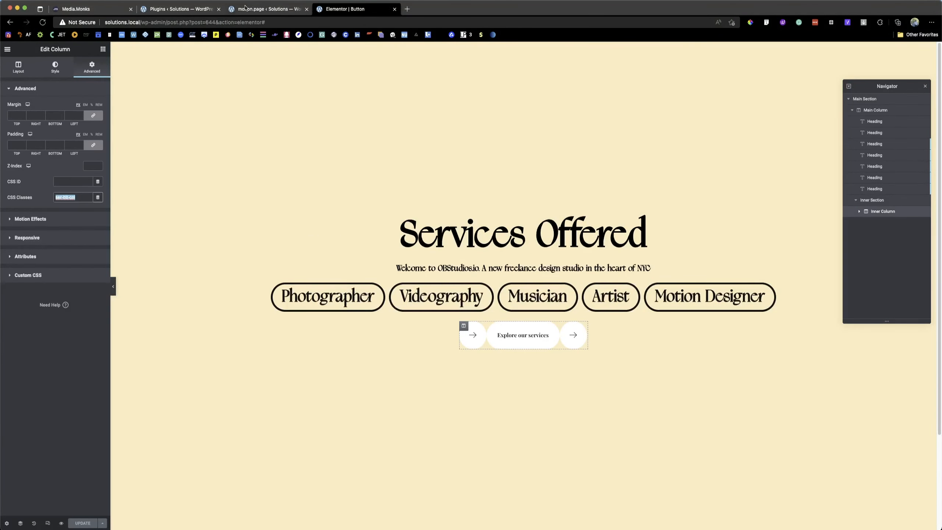
pyautogui.click(256, 9)
pyautogui.click(54, 199)
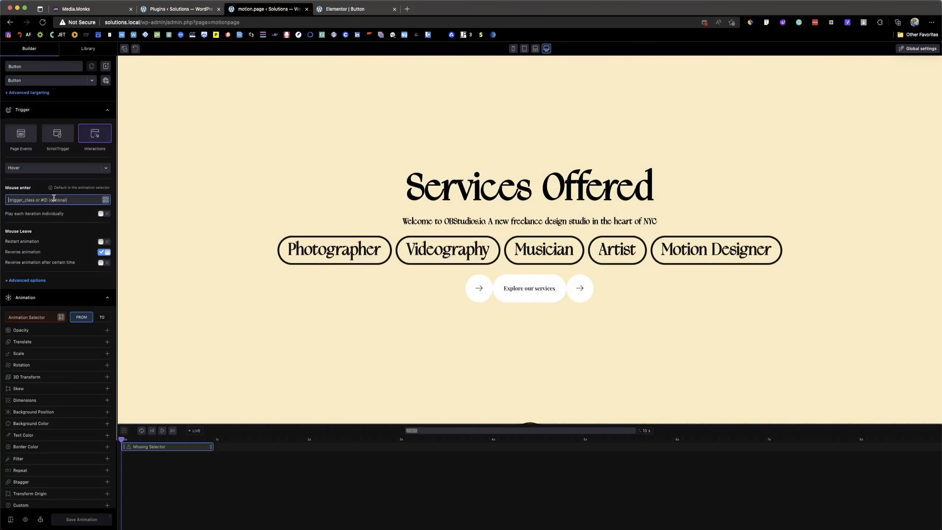
pyautogui.write('.ser-btt-col')
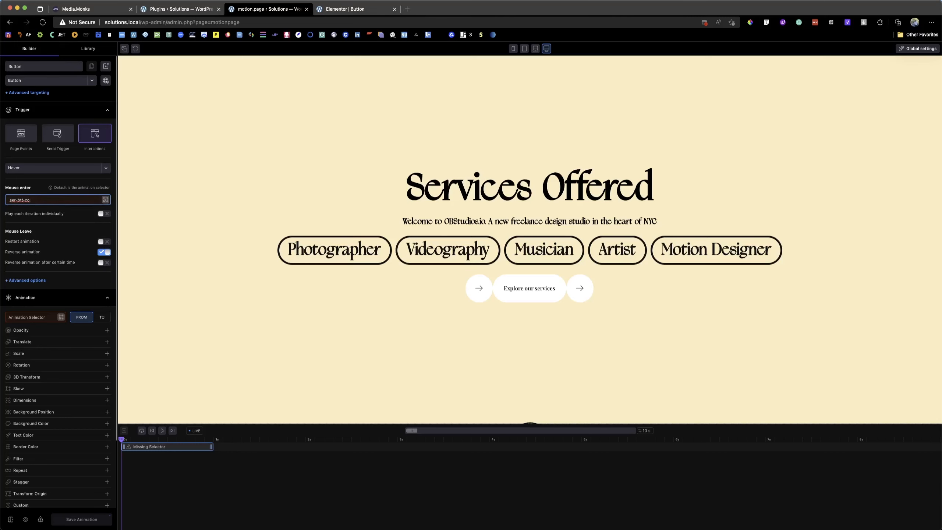
pyautogui.click(63, 191)
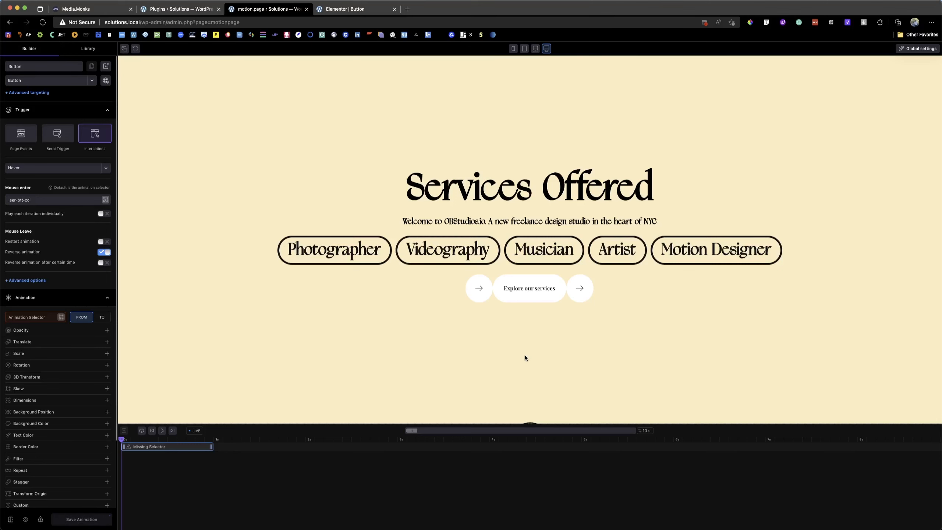
# Review the Explore our solutions button on the Media.Monks page, and collapse the trigger settings back in motion.page.
pyautogui.click(108, 10)
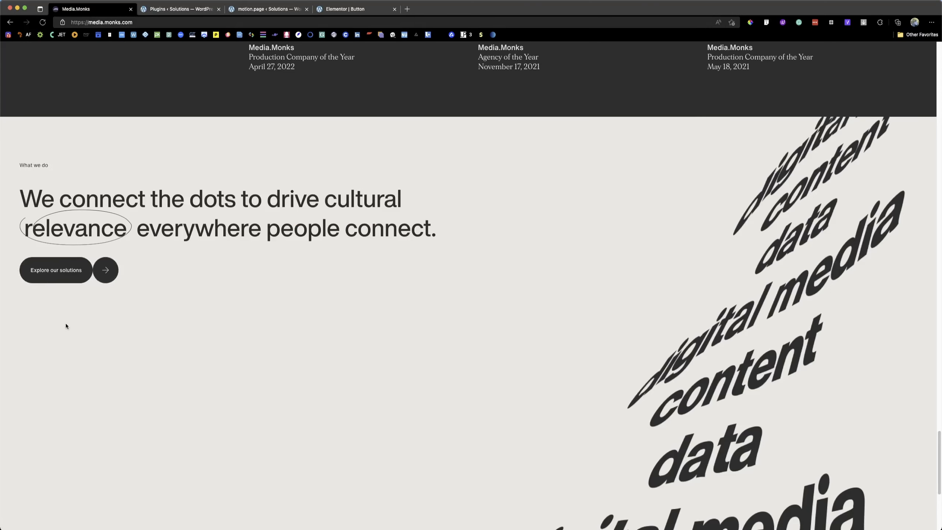
pyautogui.click(249, 10)
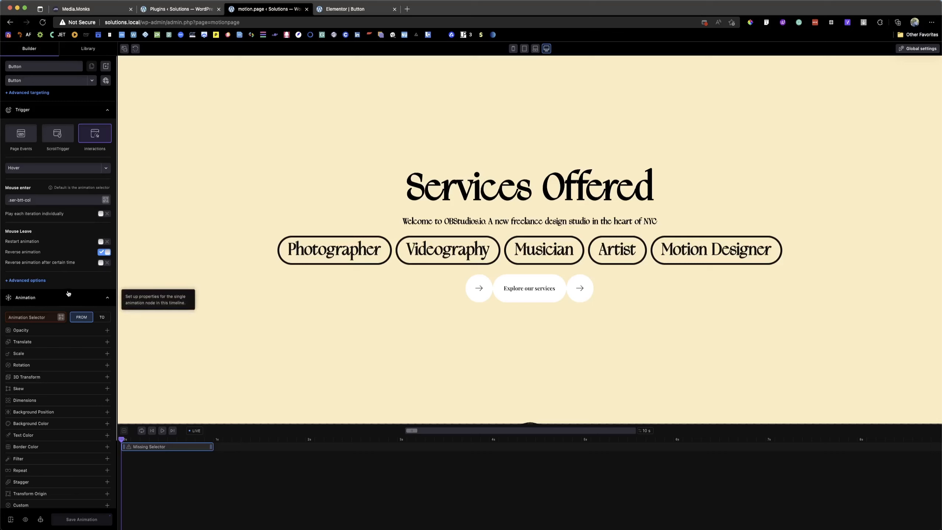
pyautogui.click(104, 110)
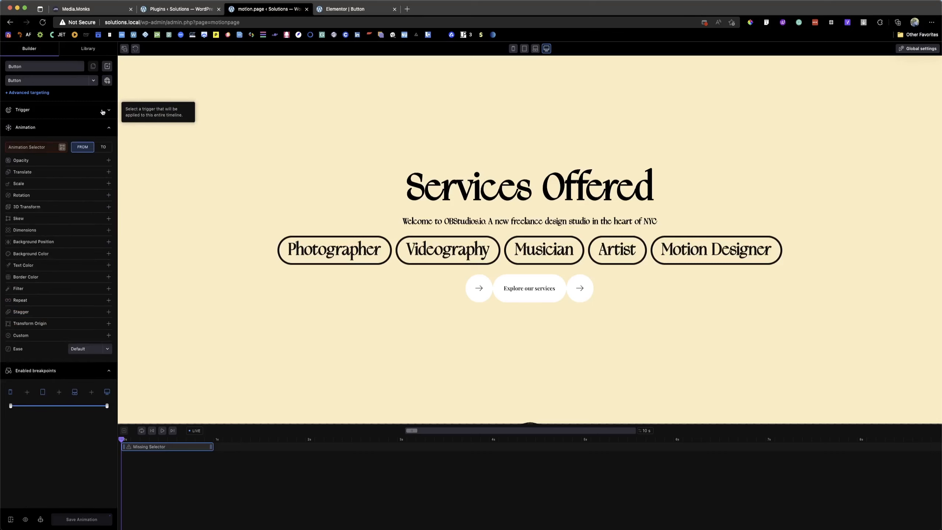
pyautogui.click(78, 111)
pyautogui.click(78, 110)
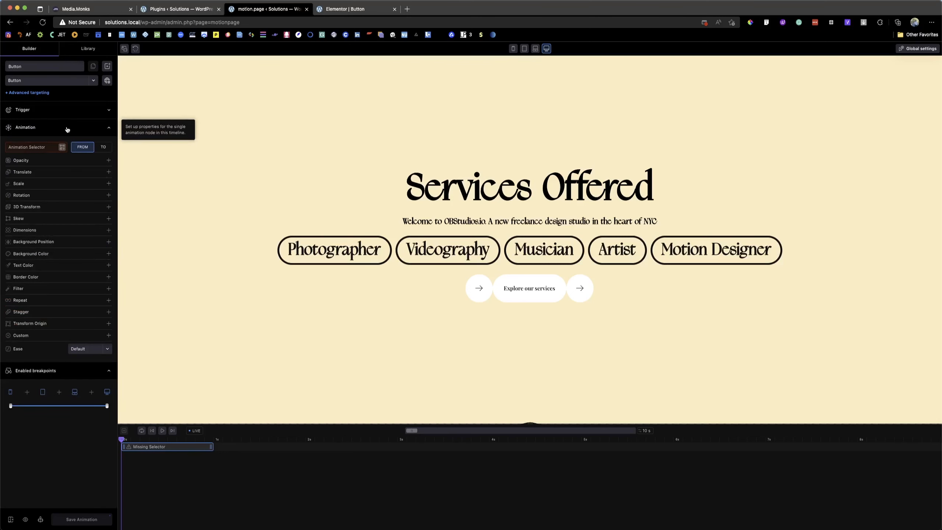
# Pick the arrow icon before the button on the page preview and set its class .ser-btt-left as the animation selector.
pyautogui.click(62, 148)
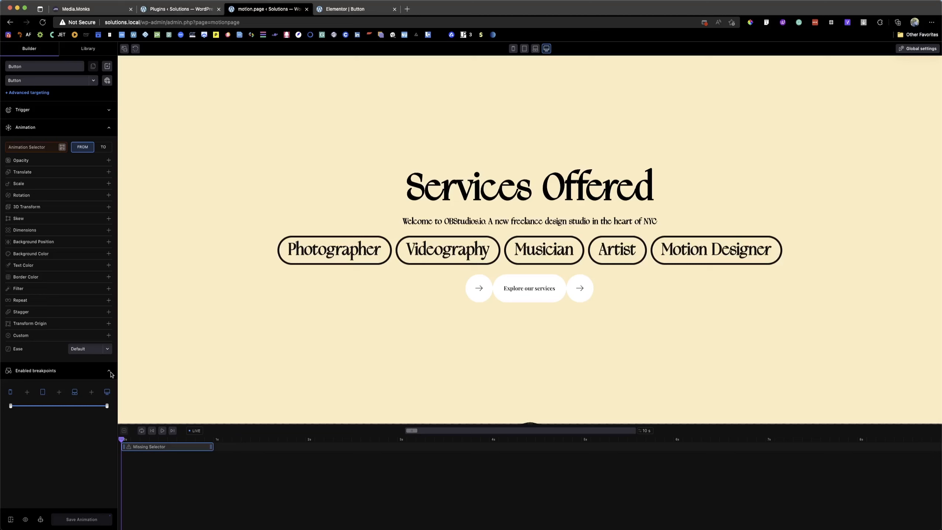
pyautogui.click(62, 147)
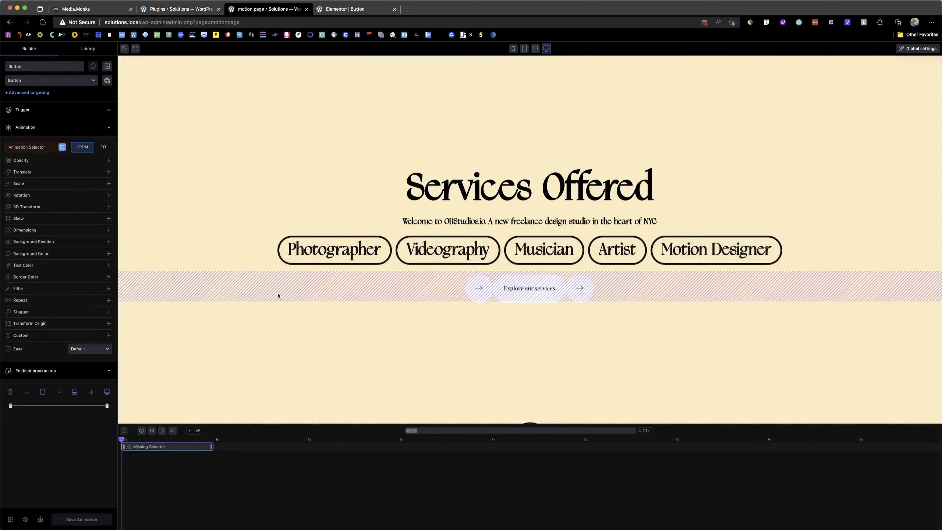
pyautogui.click(477, 280)
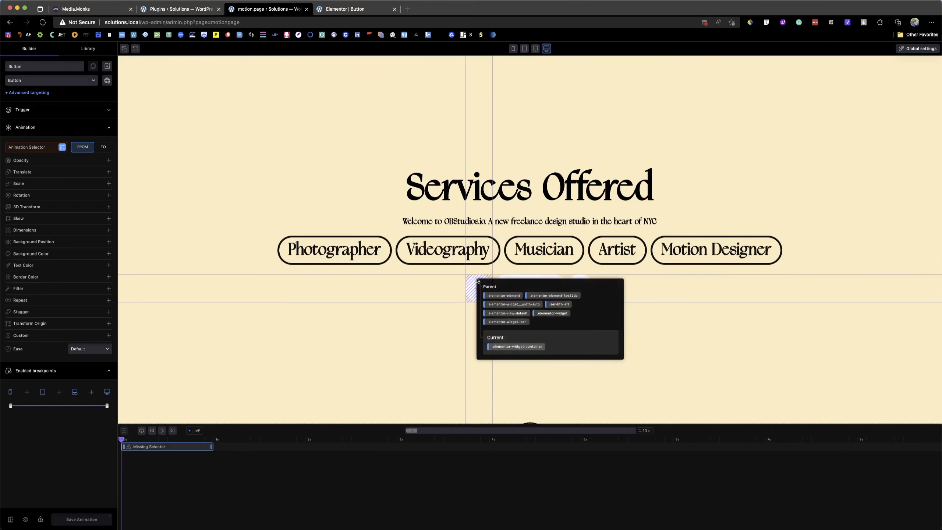
pyautogui.click(559, 308)
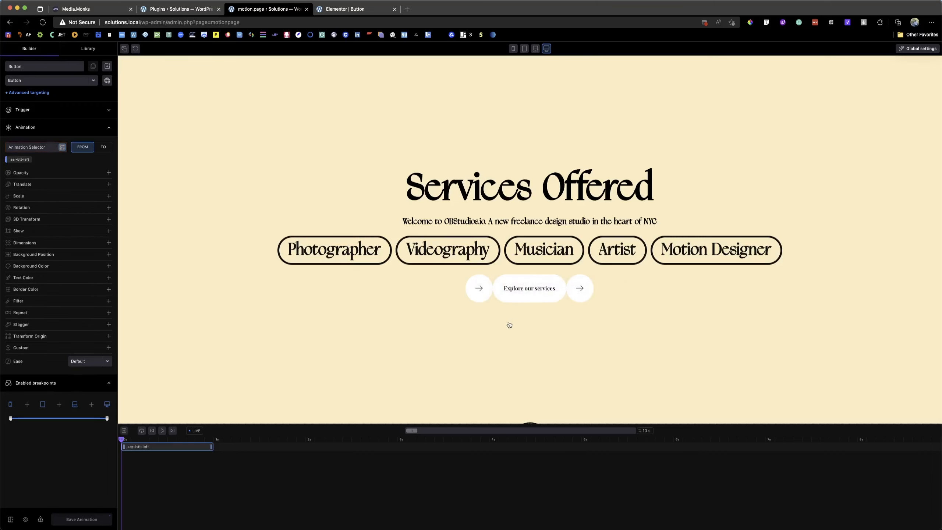
# Pick the Explore our services button on the preview for its selectors, and look up its CSS class in Elementor's advanced settings.
pyautogui.click(62, 148)
pyautogui.click(547, 281)
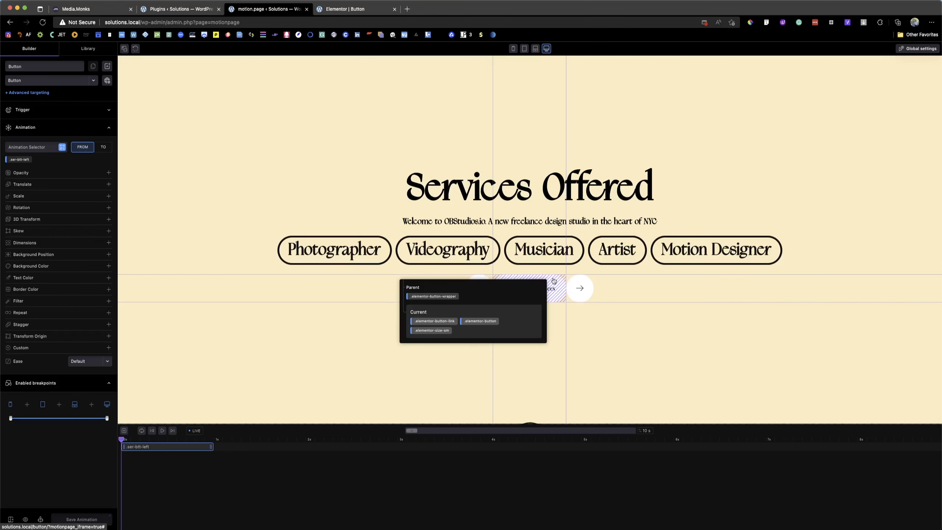
pyautogui.click(345, 9)
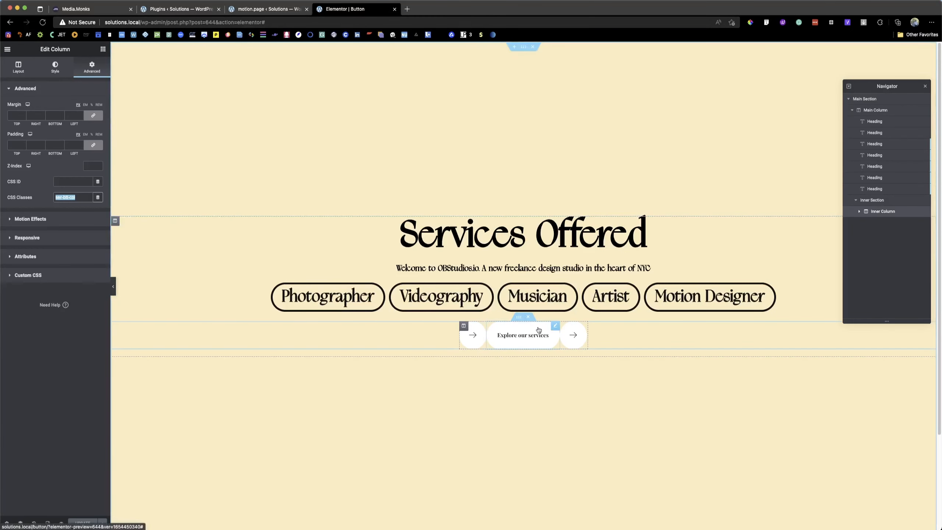
pyautogui.click(555, 326)
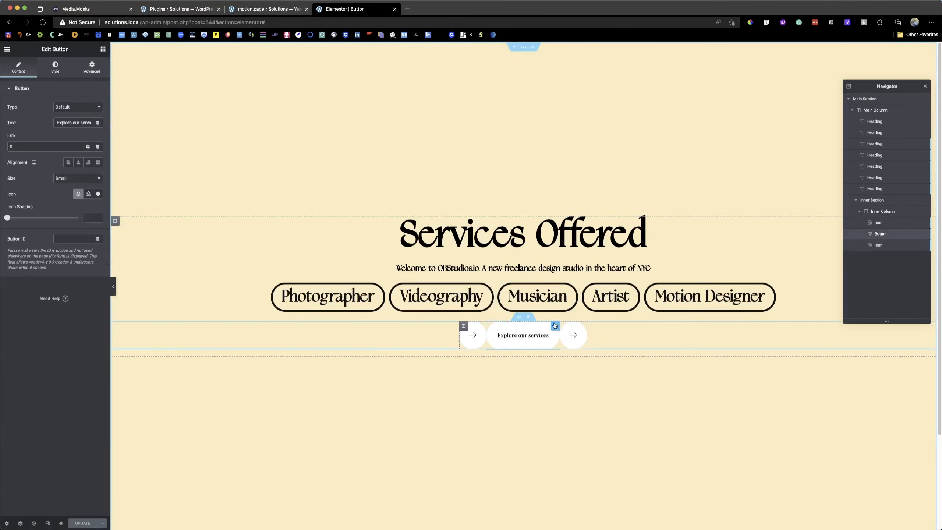
pyautogui.click(85, 67)
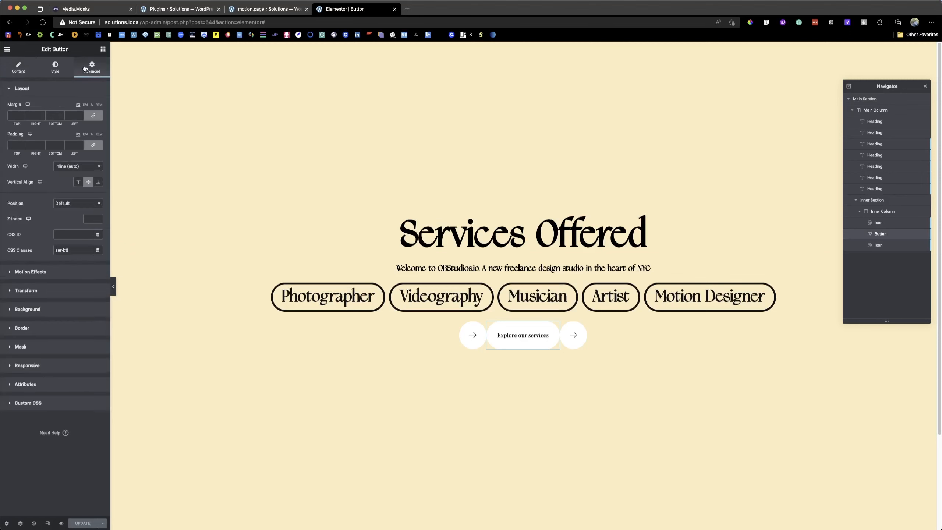
# Set the Explore our services button's CSS ID to ser-btt and update the page.
pyautogui.click(66, 233)
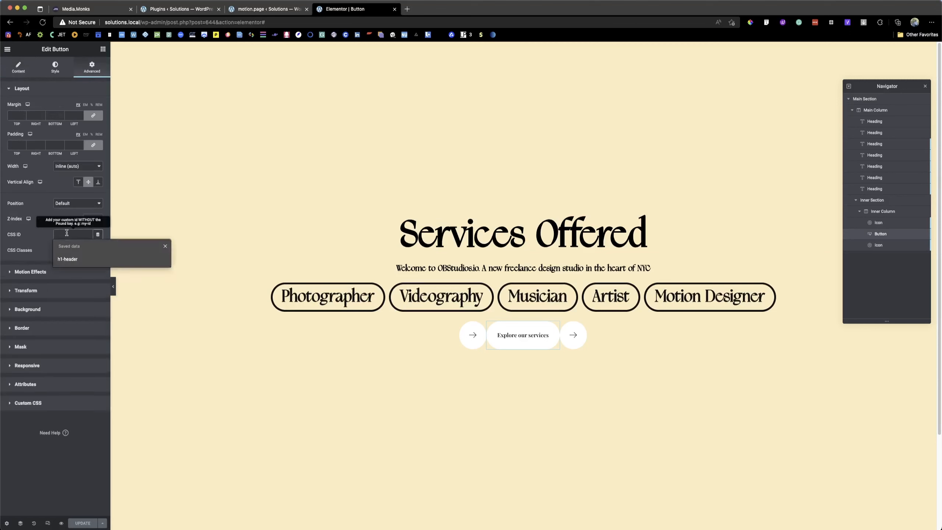
pyautogui.click(35, 236)
pyautogui.click(65, 235)
pyautogui.write('ser-btt')
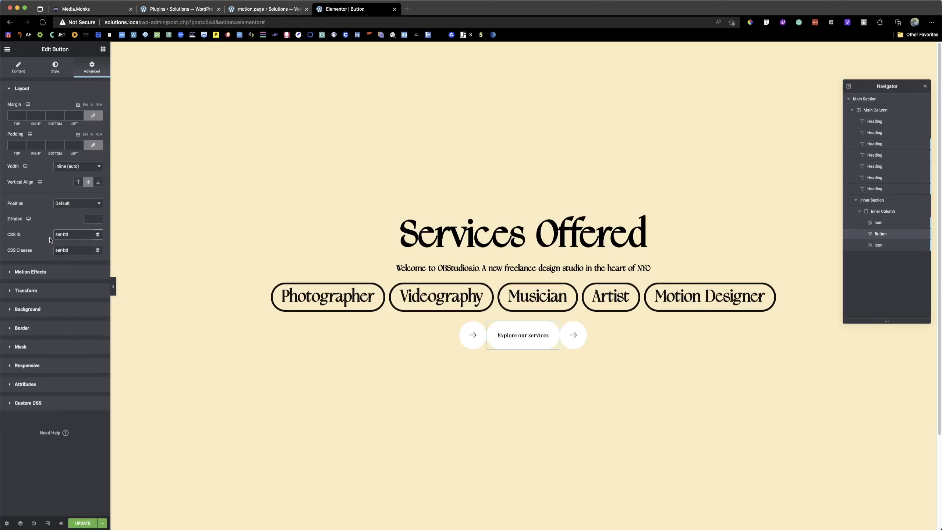
pyautogui.click(87, 526)
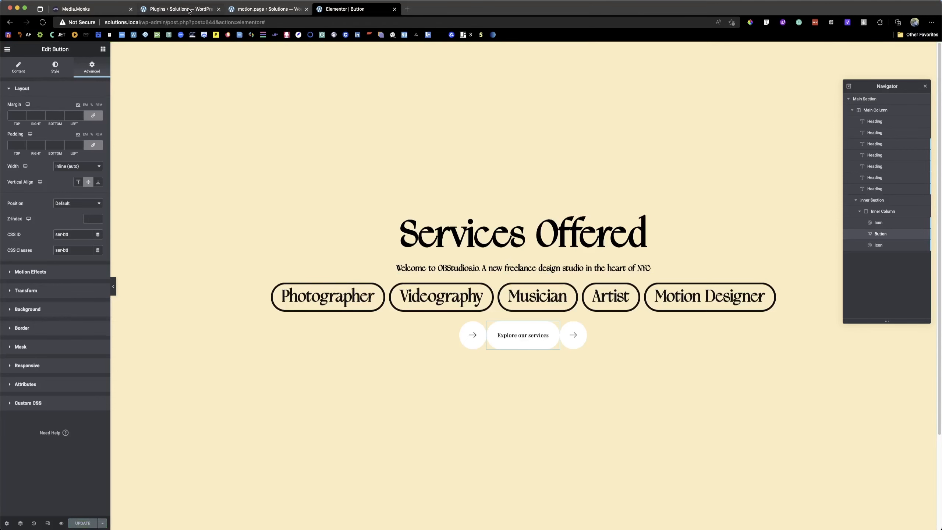
# Reload the page preview in motion.page and pick the Explore our services button again to check its available selectors.
pyautogui.click(246, 11)
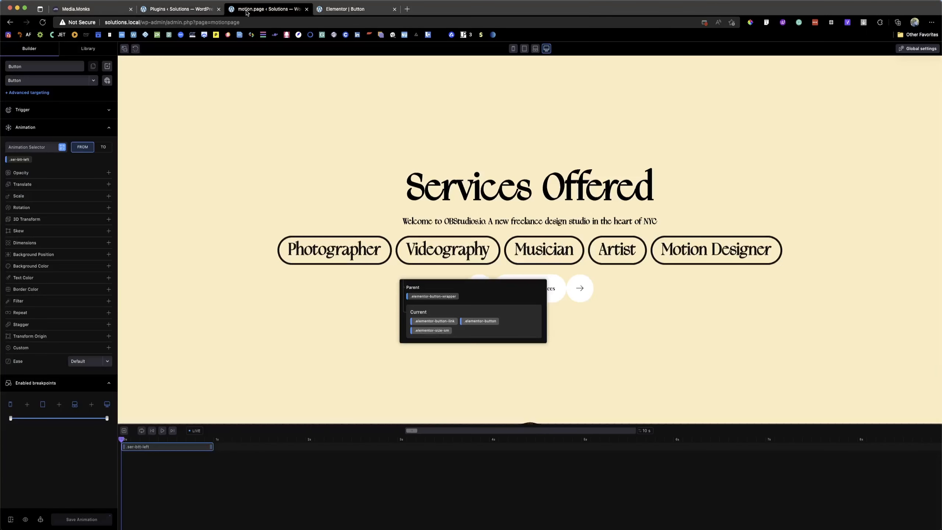
pyautogui.click(135, 48)
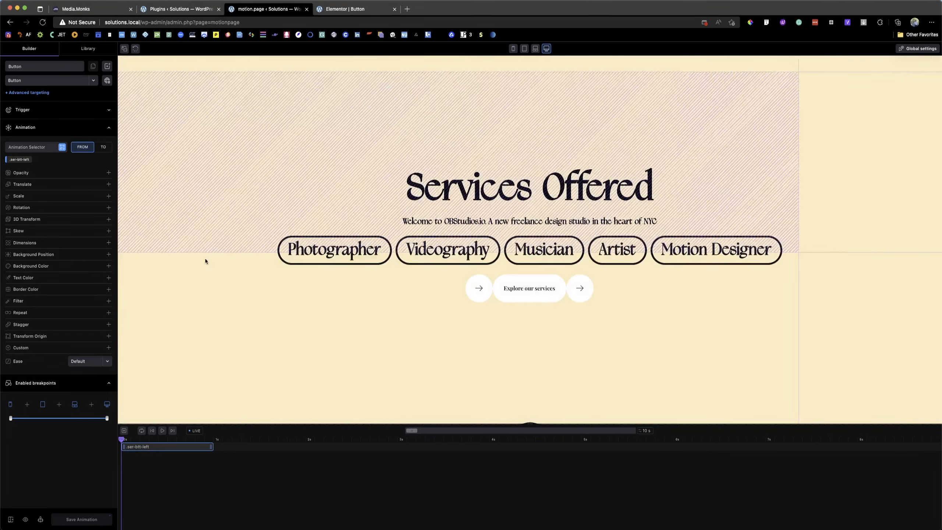
pyautogui.click(62, 147)
pyautogui.click(62, 148)
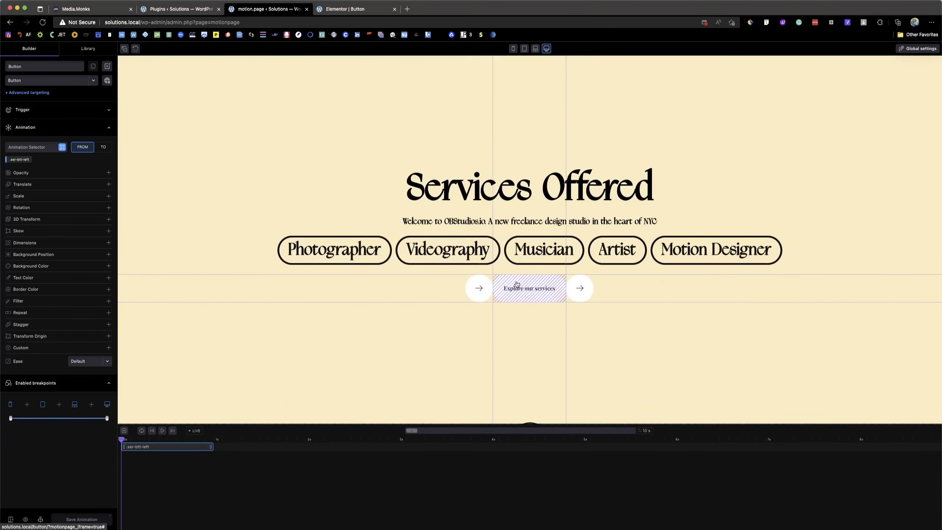
pyautogui.click(516, 285)
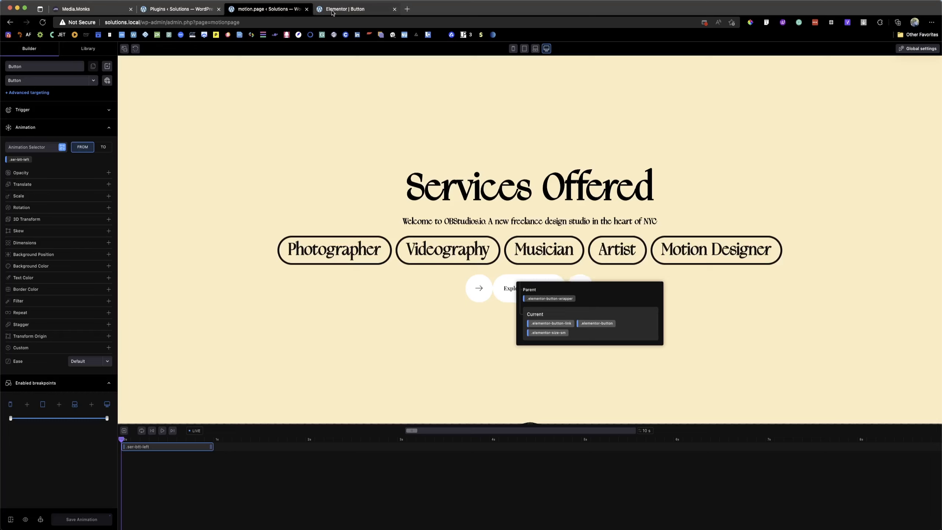
# Clear the Explore our services button's CSS ID in Elementor and update the page.
pyautogui.click(332, 13)
pyautogui.doubleClick(84, 233)
pyautogui.tripleClick(84, 233)
pyautogui.press('BackSpace')
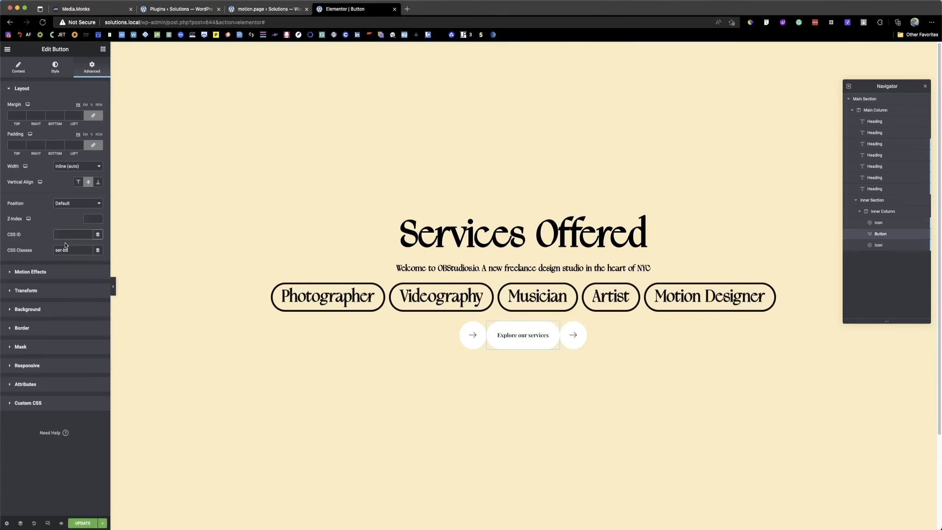
pyautogui.click(85, 521)
# Enter the button's class .ser-btt as an additional animation selector in motion.page.
pyautogui.click(178, 8)
pyautogui.click(254, 8)
pyautogui.click(44, 148)
pyautogui.write('.ser-btt')
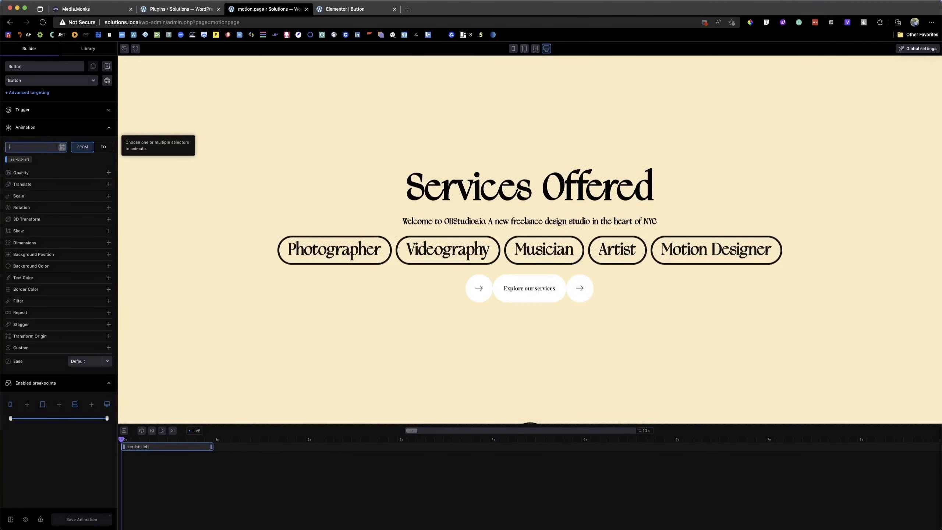
pyautogui.press('Return')
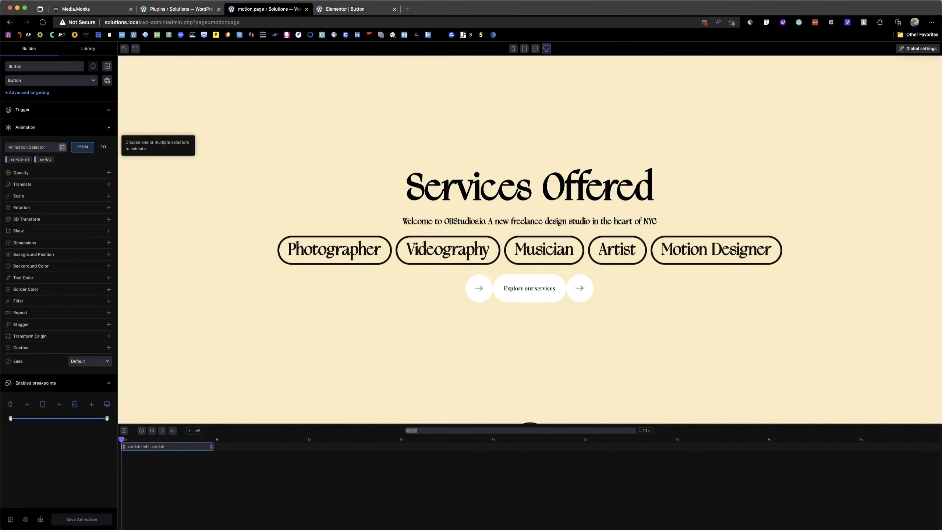
# Pick the arrow icon after the button, add its class .ser-btt-right as an animation selector, and compare with the Media.Monks button.
pyautogui.click(62, 147)
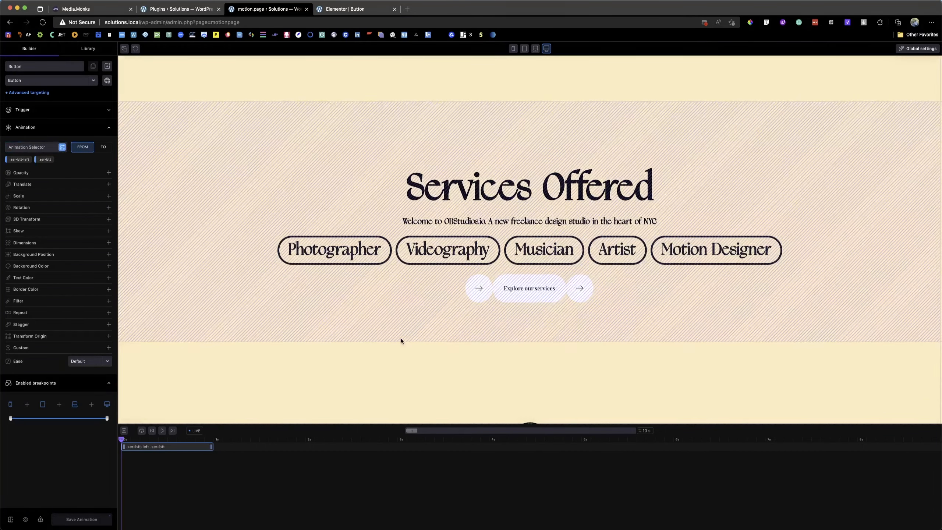
pyautogui.click(584, 280)
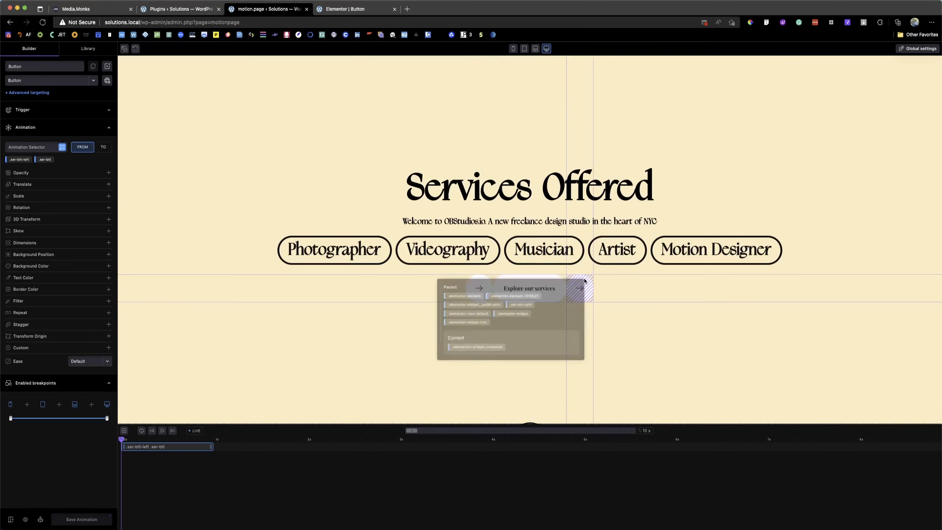
pyautogui.click(522, 305)
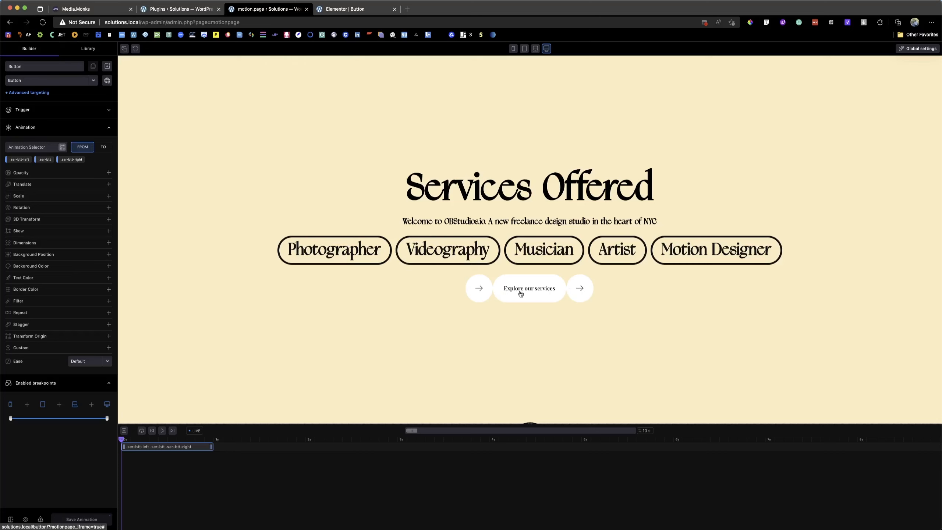
pyautogui.click(96, 11)
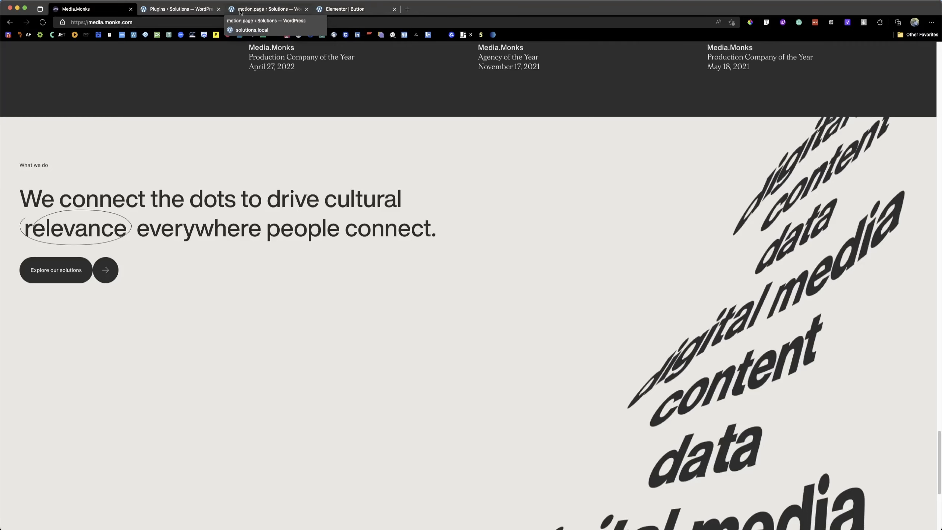
pyautogui.click(266, 9)
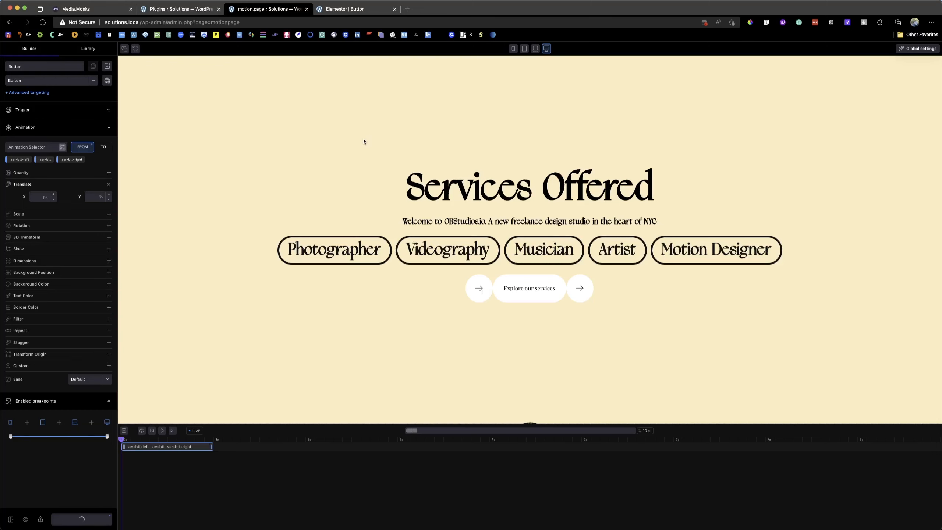
# Examine the inner column's custom CSS overflow rule and the inner section's layout settings in Elementor.
pyautogui.click(367, 9)
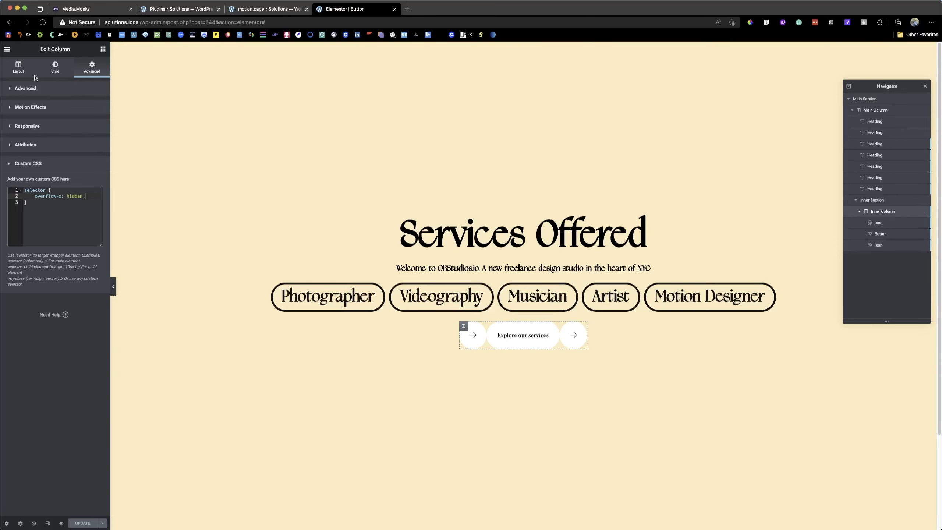
pyautogui.click(22, 71)
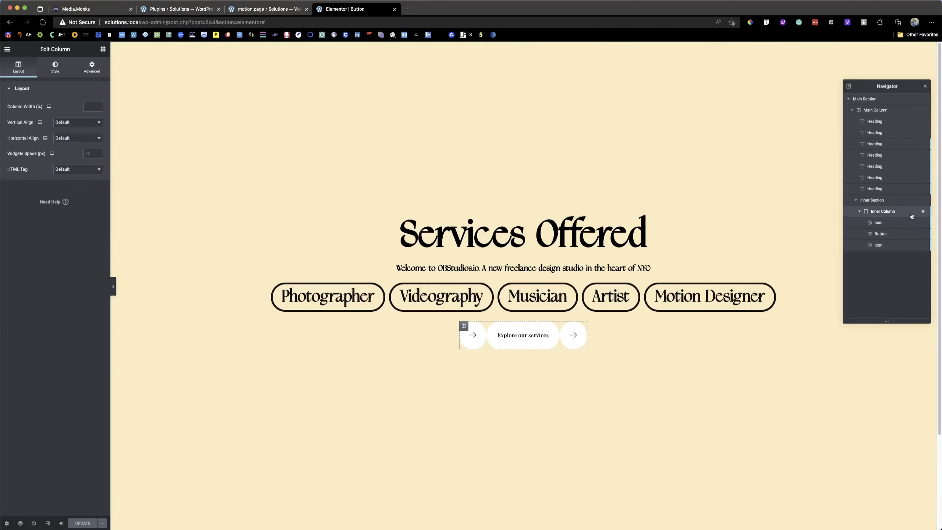
pyautogui.click(888, 201)
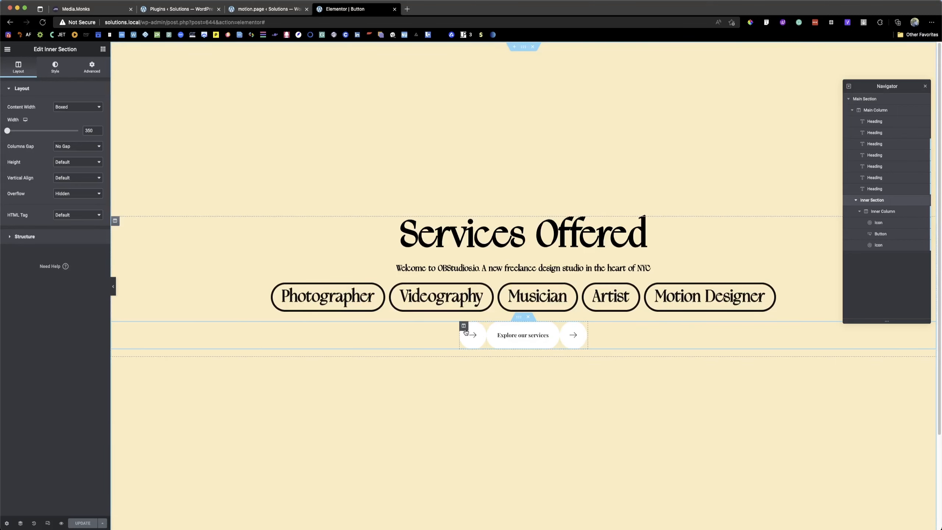
pyautogui.click(880, 214)
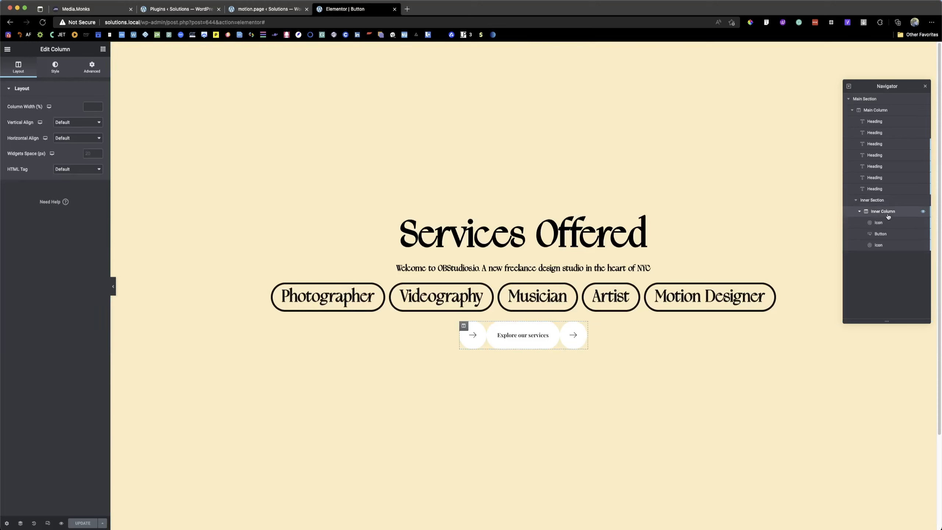
pyautogui.click(96, 67)
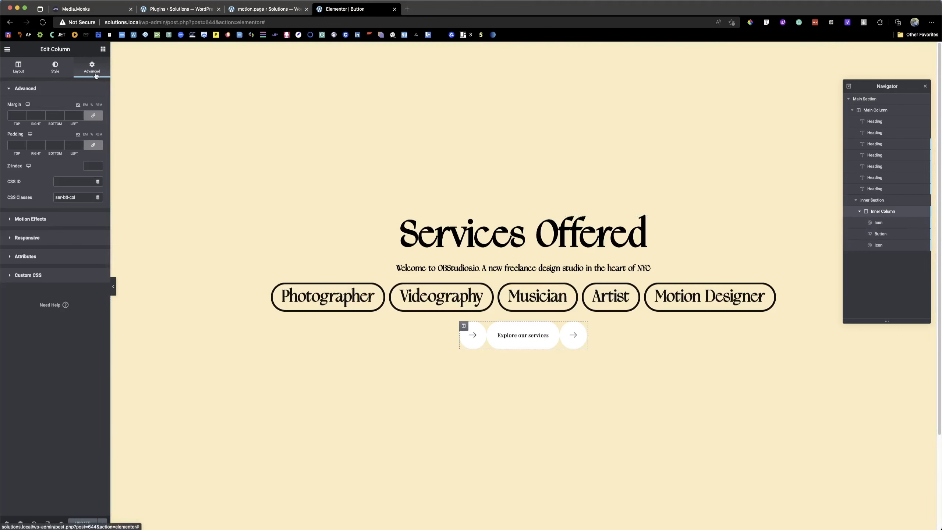
pyautogui.click(31, 275)
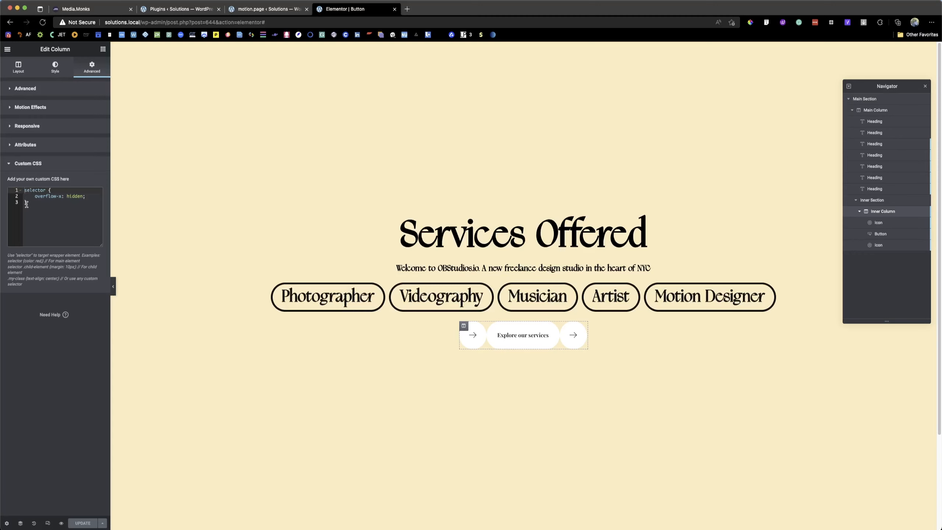
pyautogui.moveTo(36, 197); pyautogui.dragTo(87, 196)
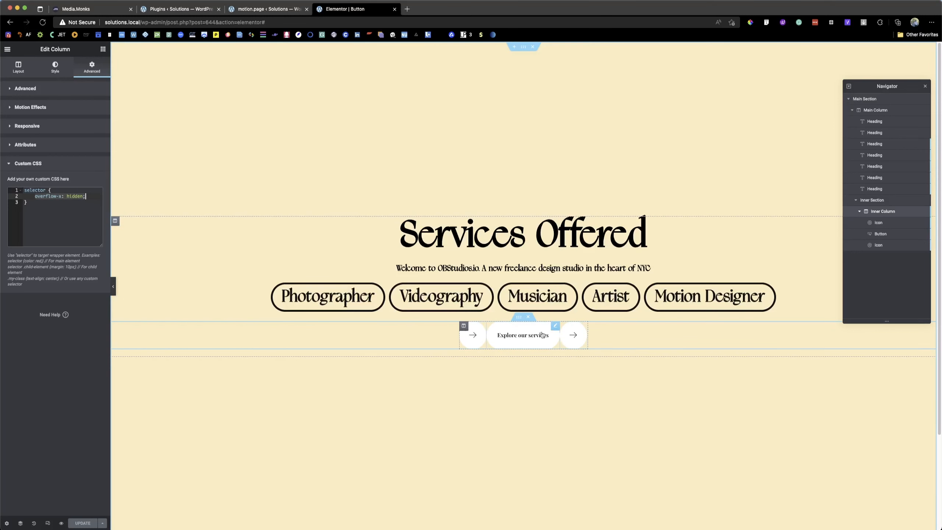
pyautogui.click(518, 317)
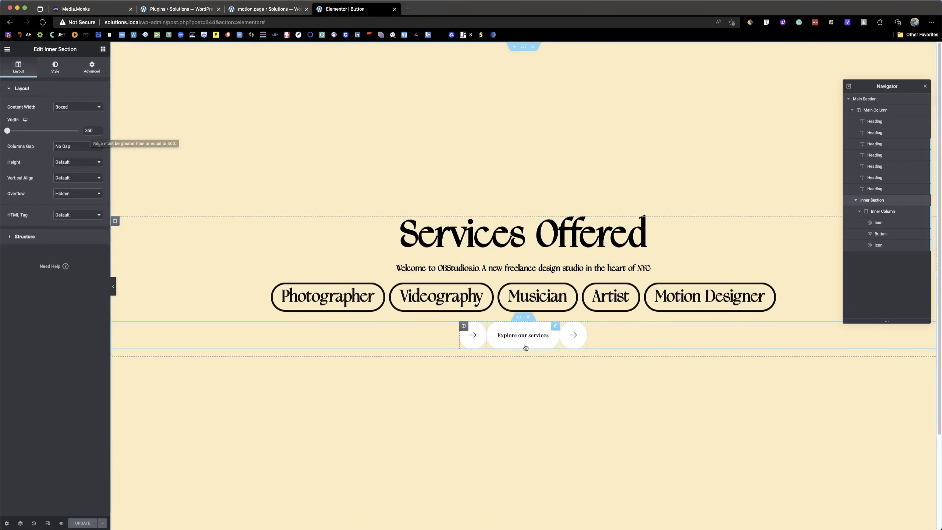
# Set the From state's translate X to -74 px for the three selectors in motion.page and save the animation.
pyautogui.click(243, 11)
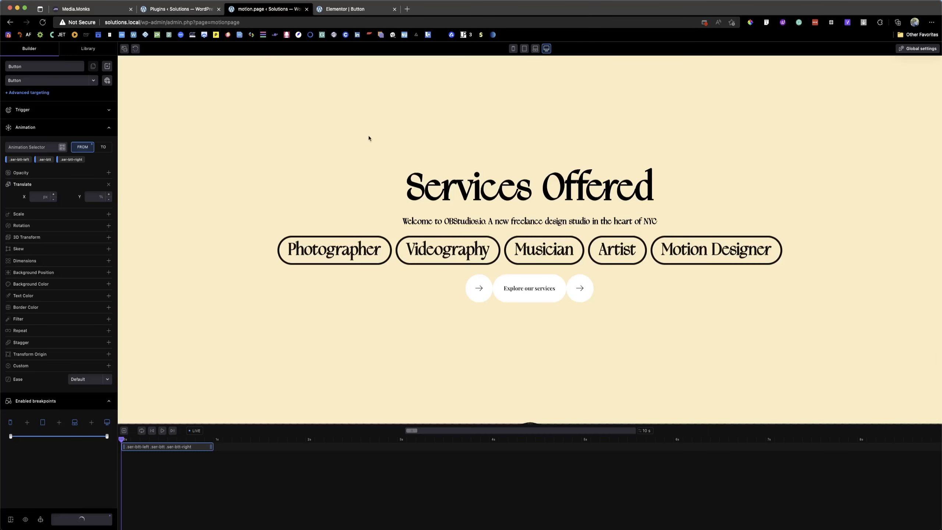
pyautogui.click(37, 196)
pyautogui.write('-100')
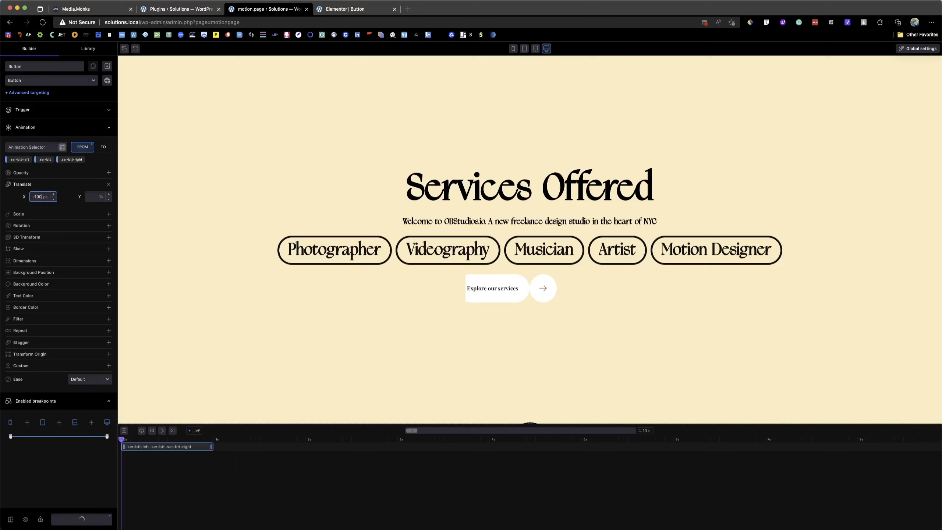
pyautogui.press('BackSpace')
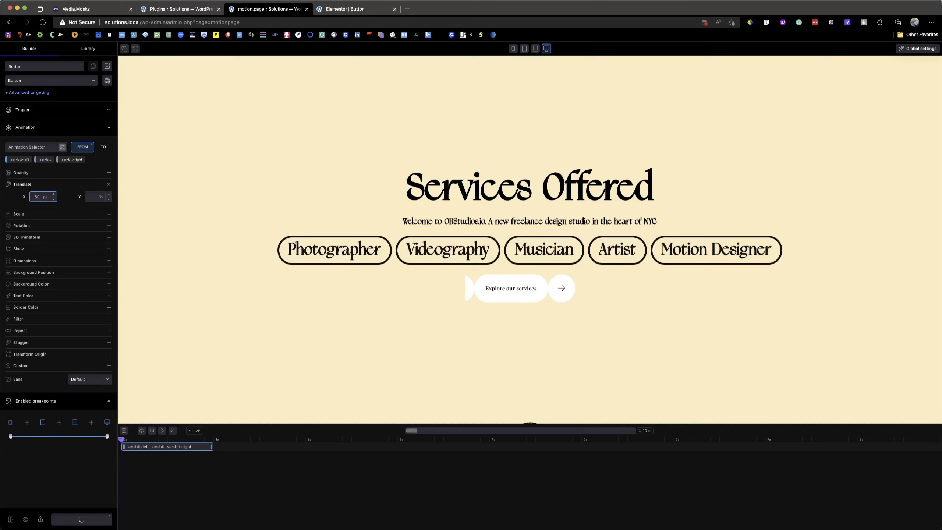
pyautogui.press('BackSpace')
pyautogui.write('75')
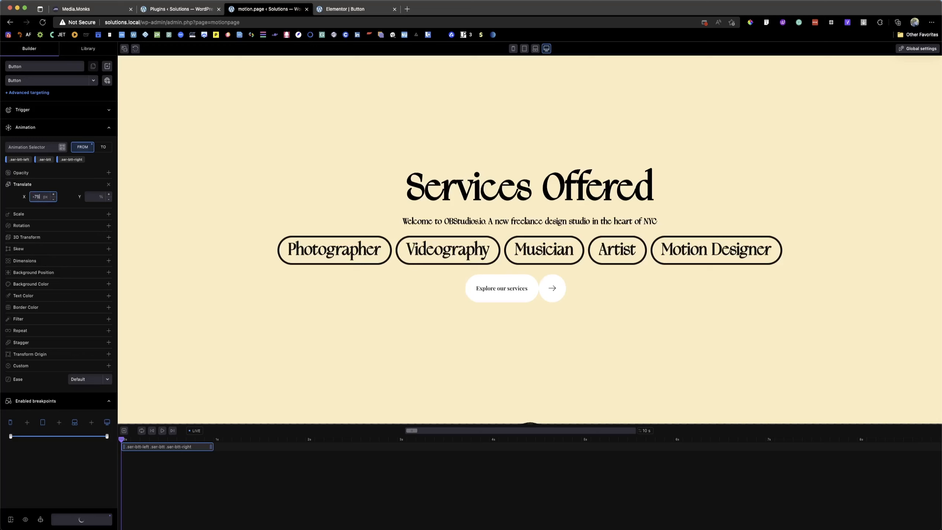
pyautogui.press('Up')
pyautogui.press('Up')
pyautogui.press('Down')
pyautogui.click(86, 185)
pyautogui.click(84, 519)
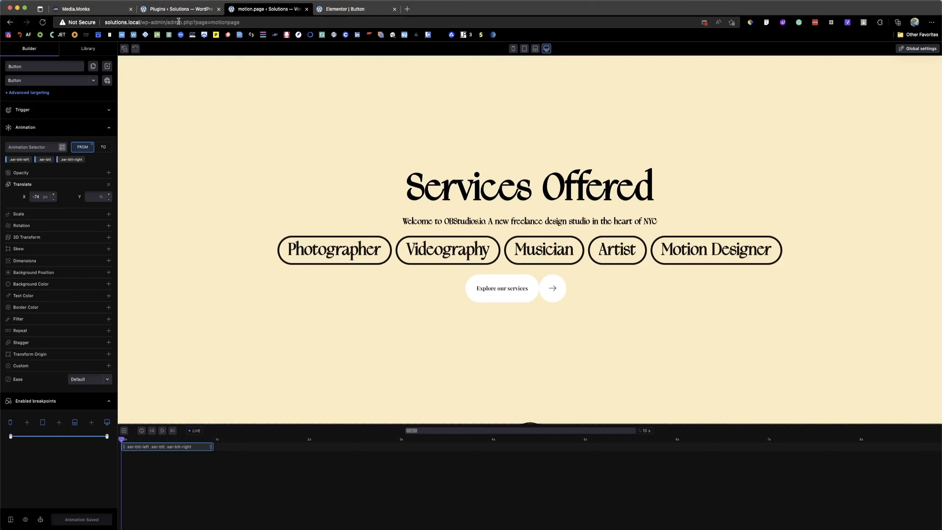
# Review the hover effect of the Explore our solutions button on the Media.Monks site and return to motion.page.
pyautogui.click(100, 10)
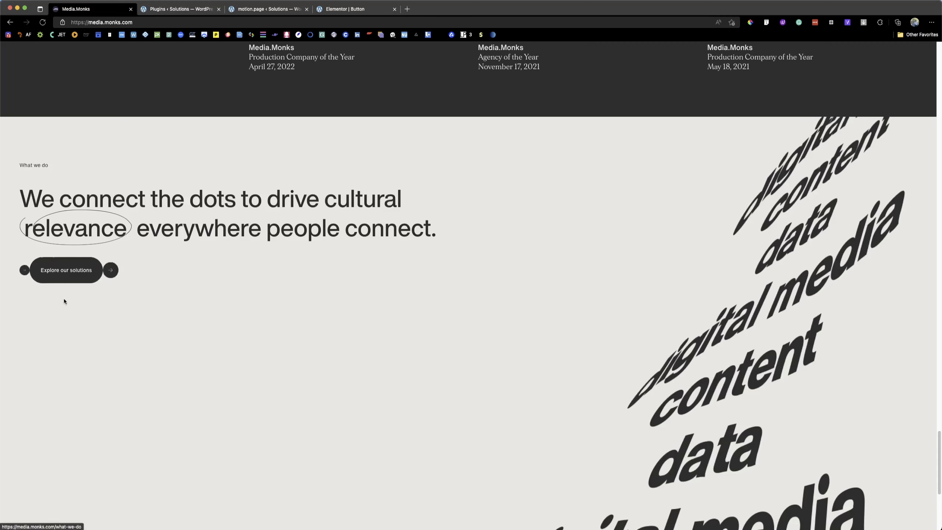
pyautogui.click(260, 11)
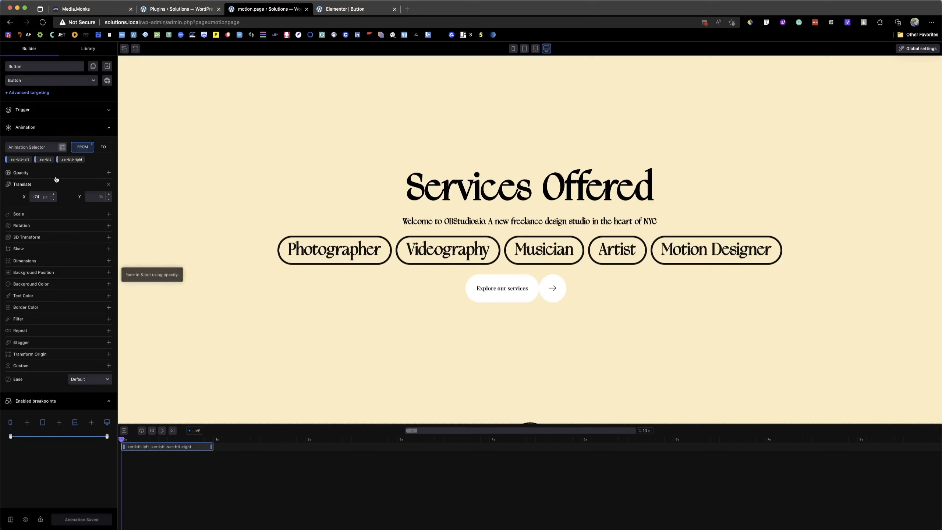
pyautogui.click(41, 217)
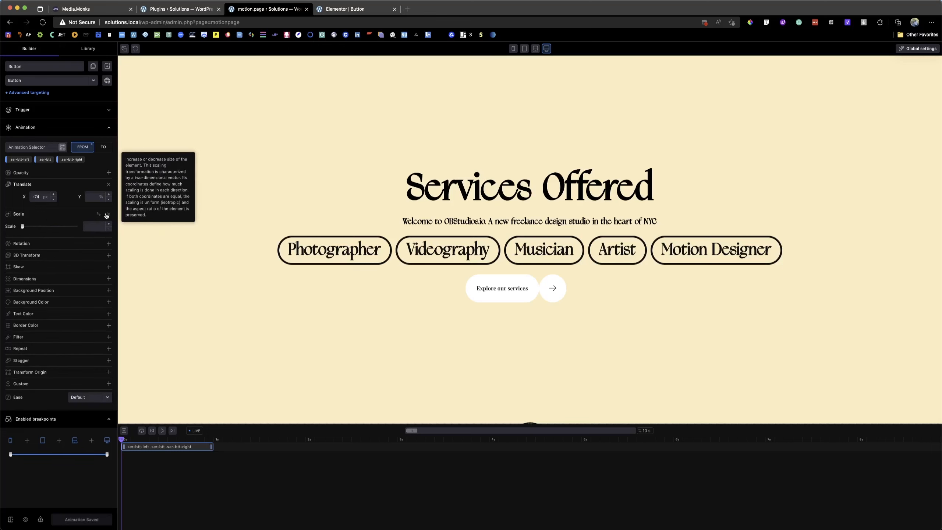
pyautogui.click(107, 215)
pyautogui.click(49, 214)
pyautogui.click(108, 215)
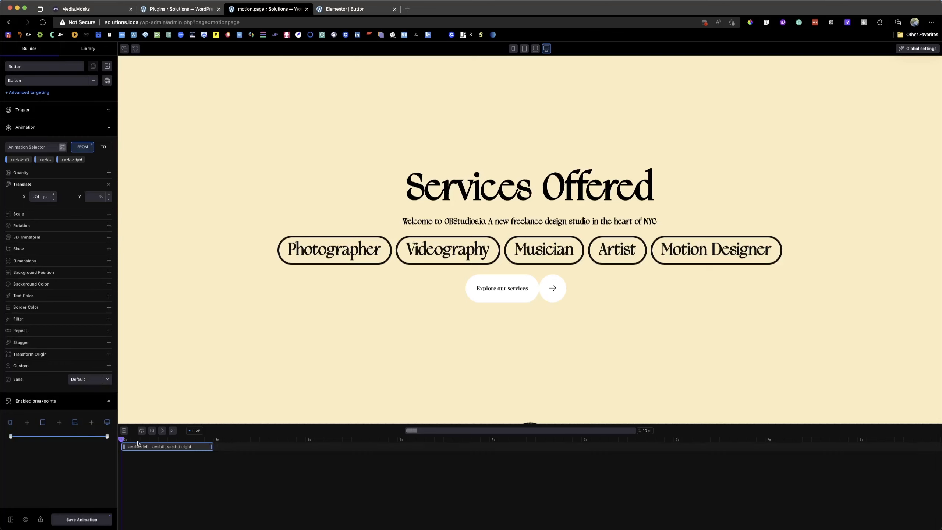
# Preview the three-selector animation by triggering the hover on the Explore our services button.
pyautogui.moveTo(211, 446)
pyautogui.mouseDown()
pyautogui.moveTo(262, 448)
pyautogui.moveTo(197, 449)
pyautogui.moveTo(212, 450)
pyautogui.mouseUp()
pyautogui.moveTo(211, 447)
pyautogui.mouseDown()
pyautogui.moveTo(194, 447)
pyautogui.moveTo(223, 446)
pyautogui.moveTo(212, 447)
pyautogui.mouseUp()
pyautogui.moveTo(509, 291)
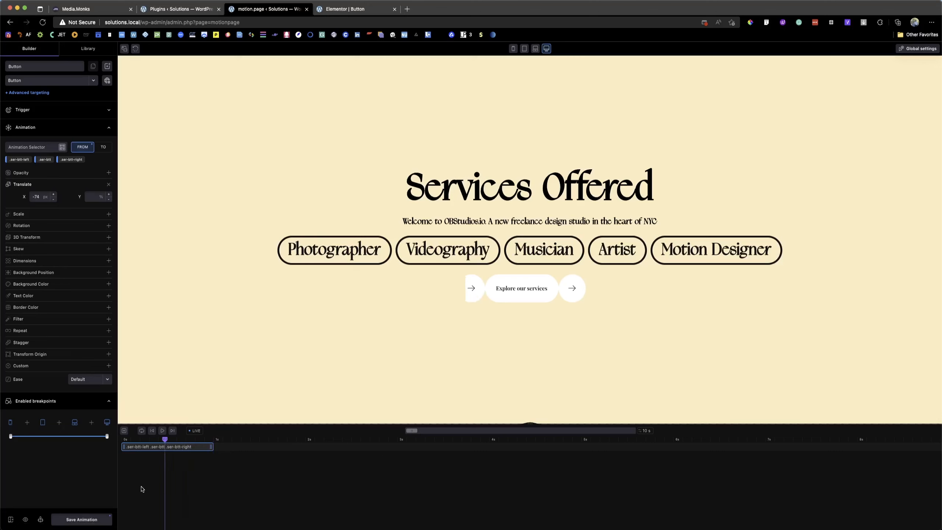
# Duplicate the three-selector animation on the timeline, remove the copy's Translate property, and keep only .ser-btt-left as its selector.
pyautogui.rightClick(151, 447)
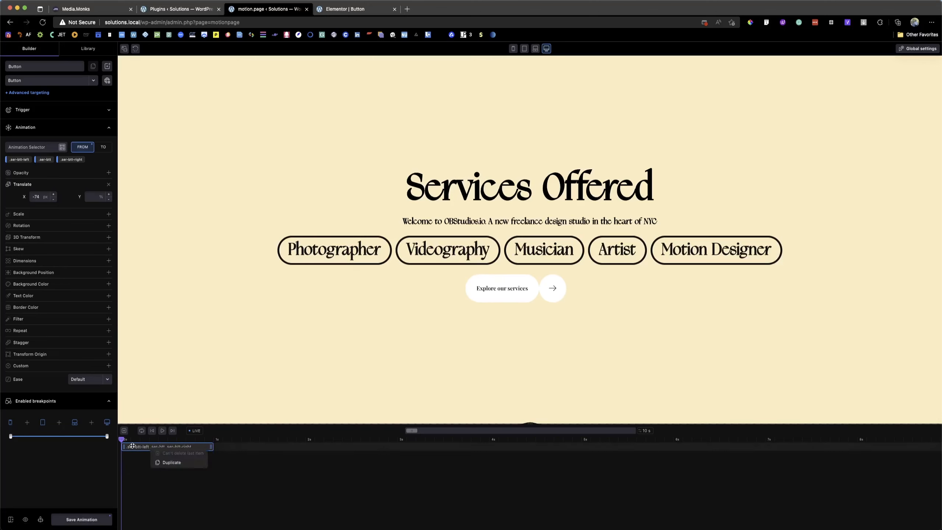
pyautogui.click(169, 462)
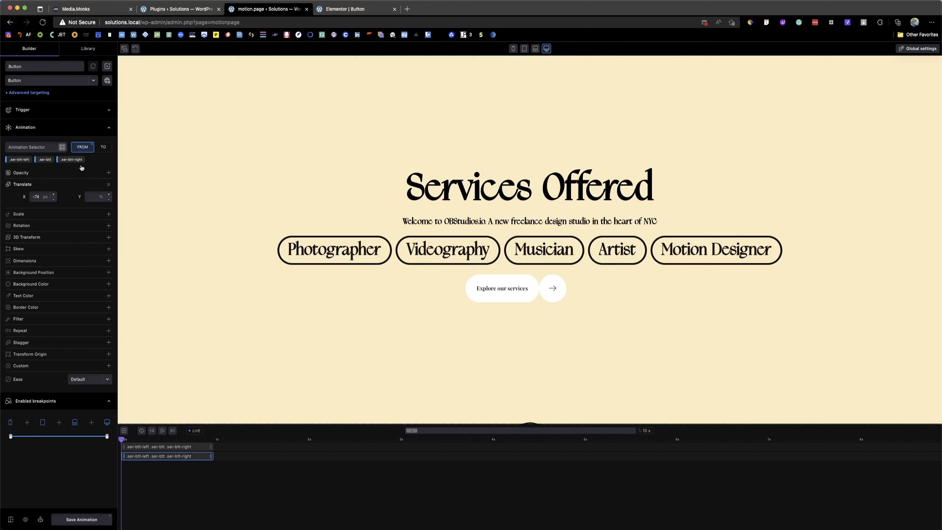
pyautogui.click(108, 185)
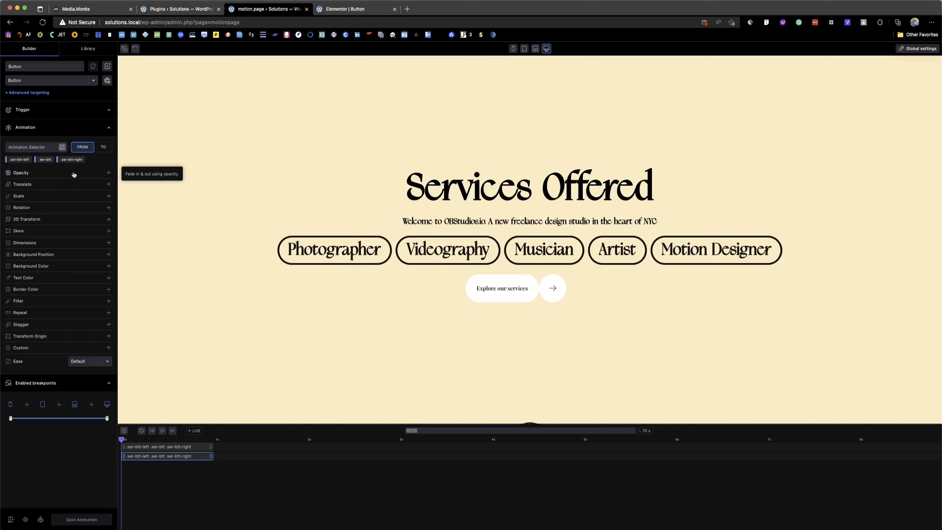
pyautogui.click(46, 160)
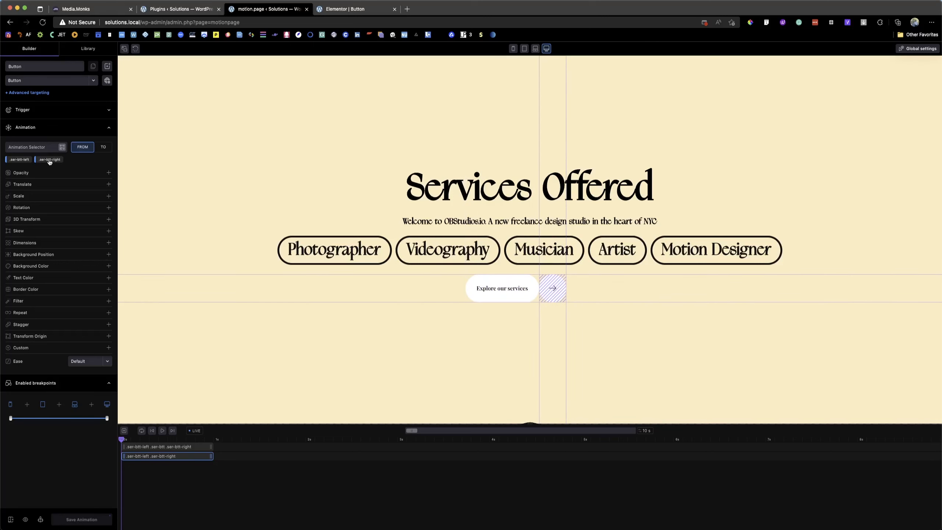
pyautogui.click(50, 160)
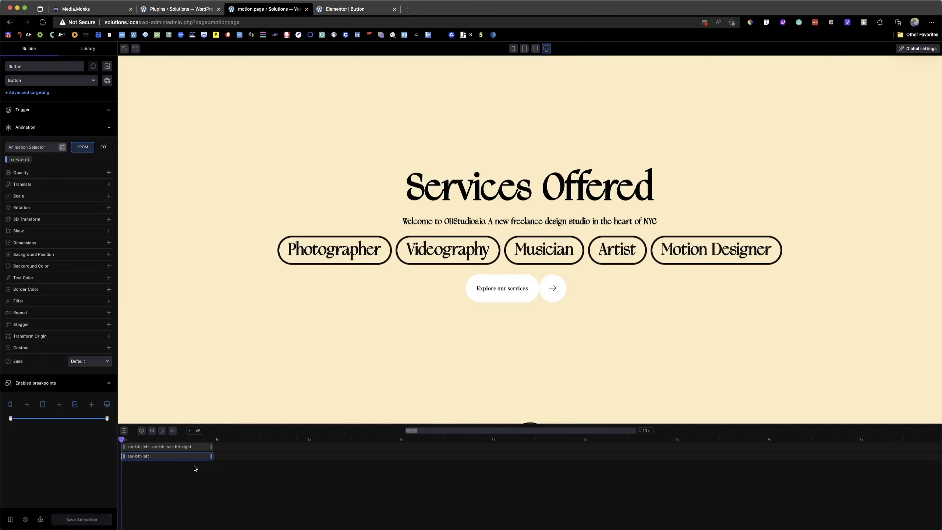
# Set the From state's scale to 0 for the .ser-btt-left animation and save it.
pyautogui.click(46, 197)
pyautogui.click(97, 211)
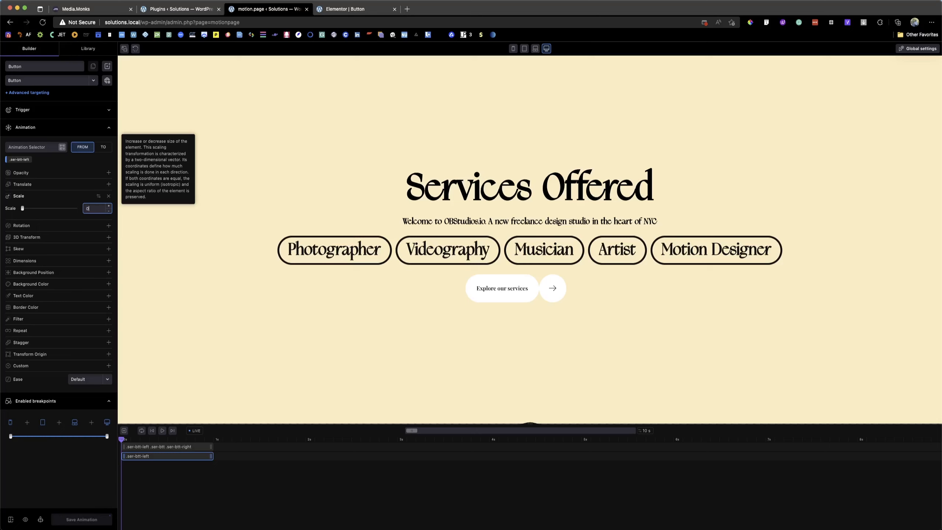
pyautogui.press('Return')
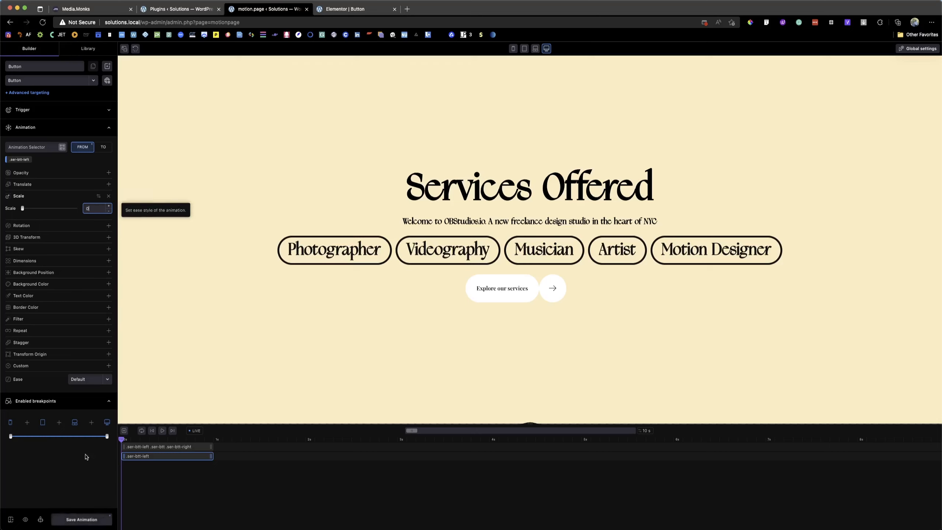
pyautogui.click(73, 520)
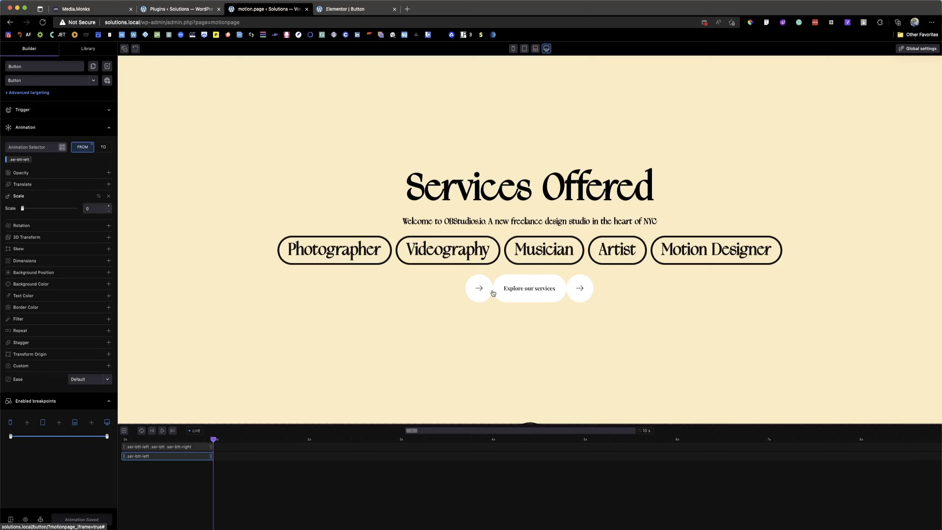
# Compare the left arrow's scaling with the Media.Monks button and examine the arrow icon before the button in Elementor.
pyautogui.click(76, 9)
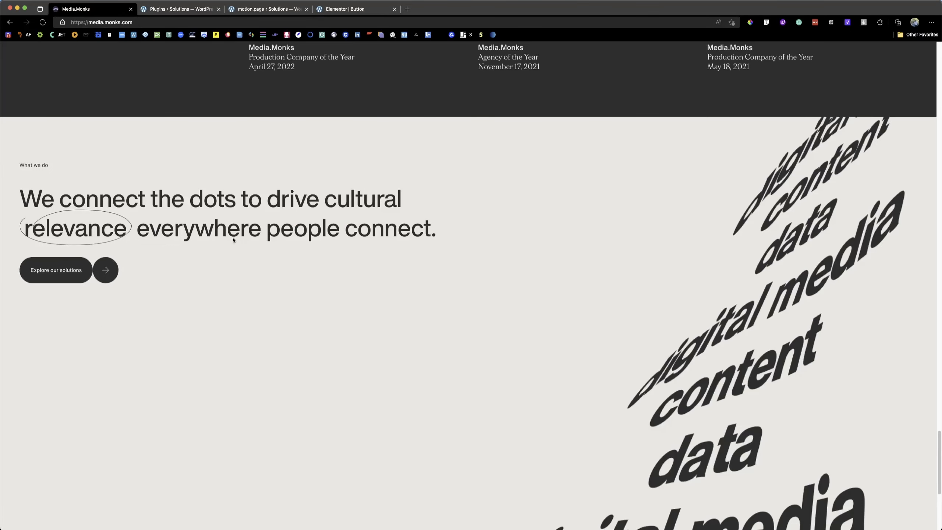
pyautogui.click(341, 10)
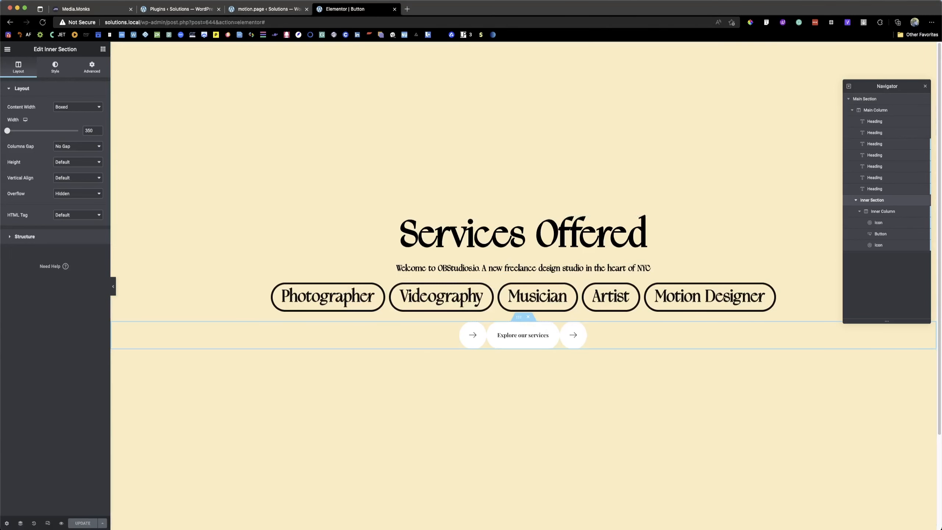
pyautogui.click(265, 9)
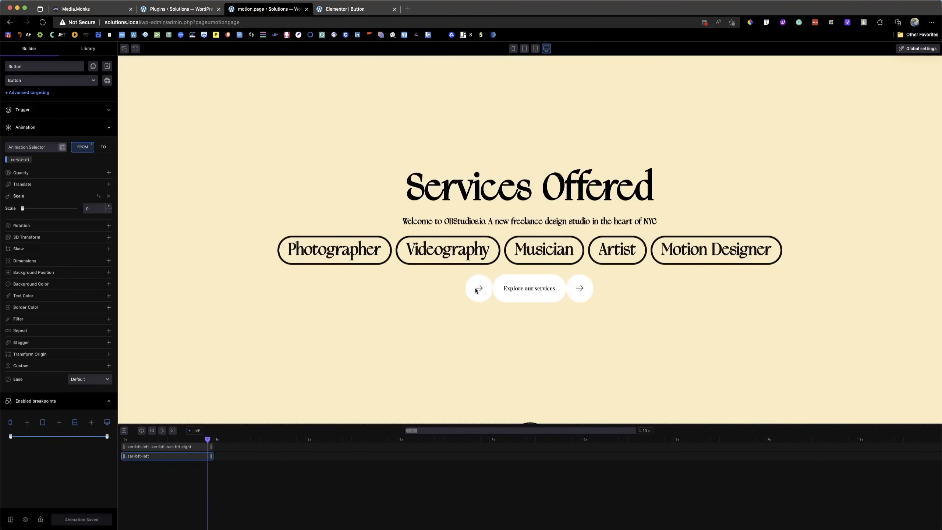
pyautogui.click(138, 457)
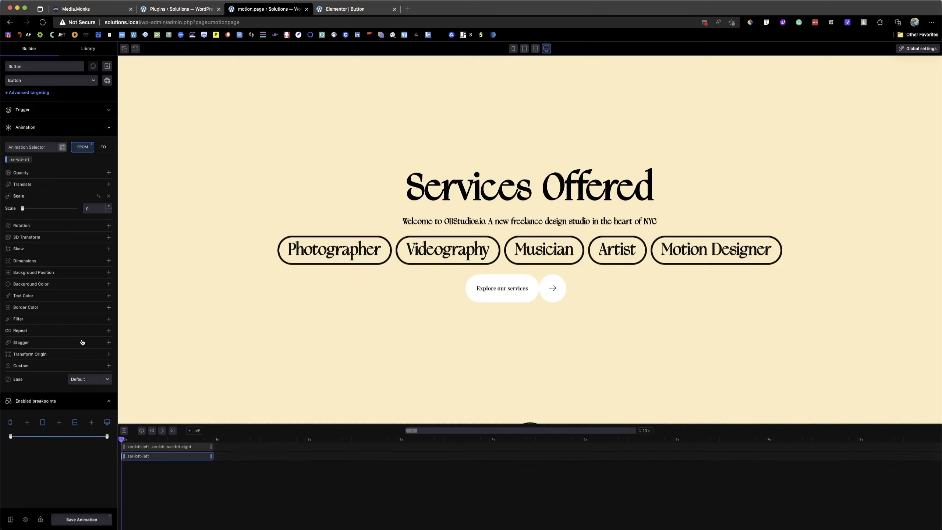
pyautogui.moveTo(50, 357)
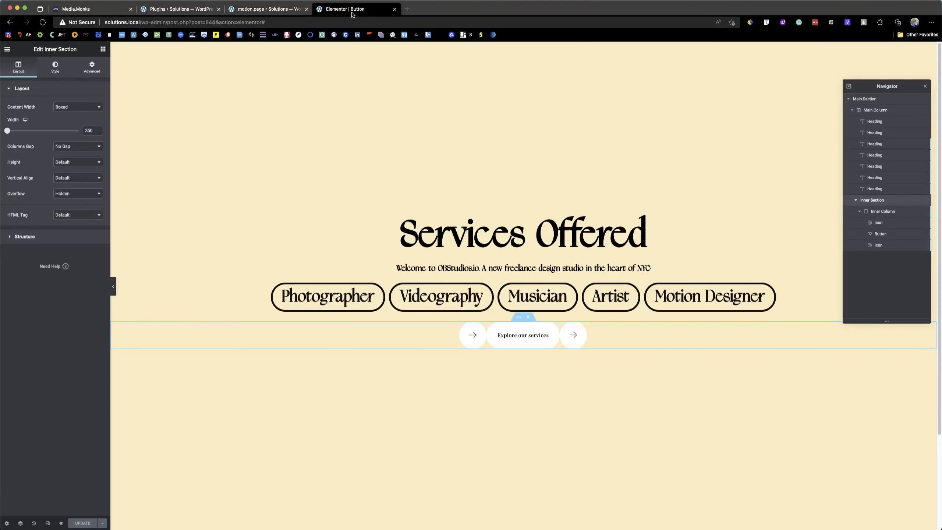
pyautogui.click(351, 8)
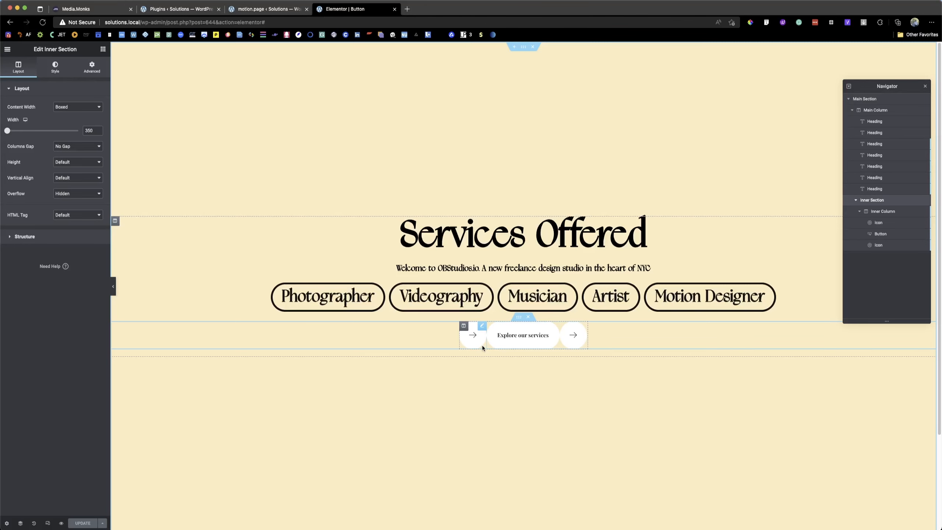
pyautogui.click(267, 8)
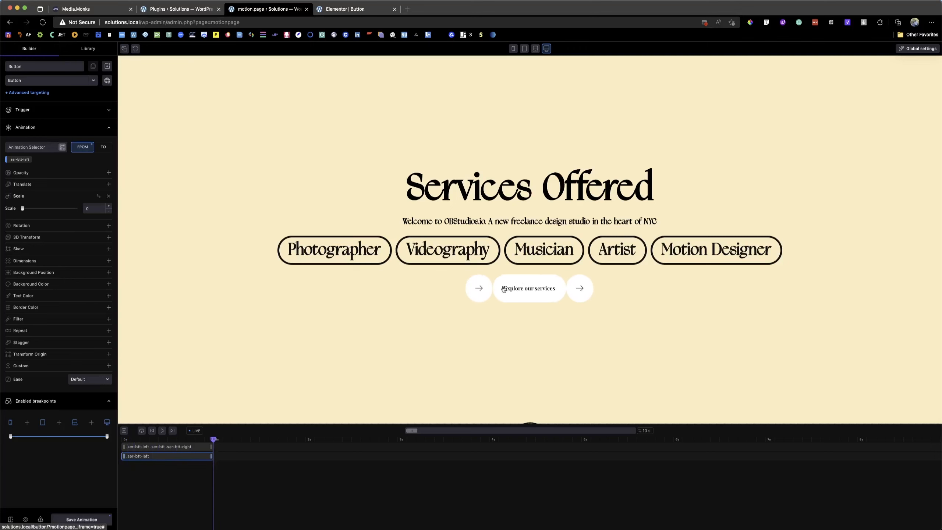
# Add a transform origin of X 100% and Y 50% to the .ser-btt-left animation in motion.page and save it.
pyautogui.click(59, 354)
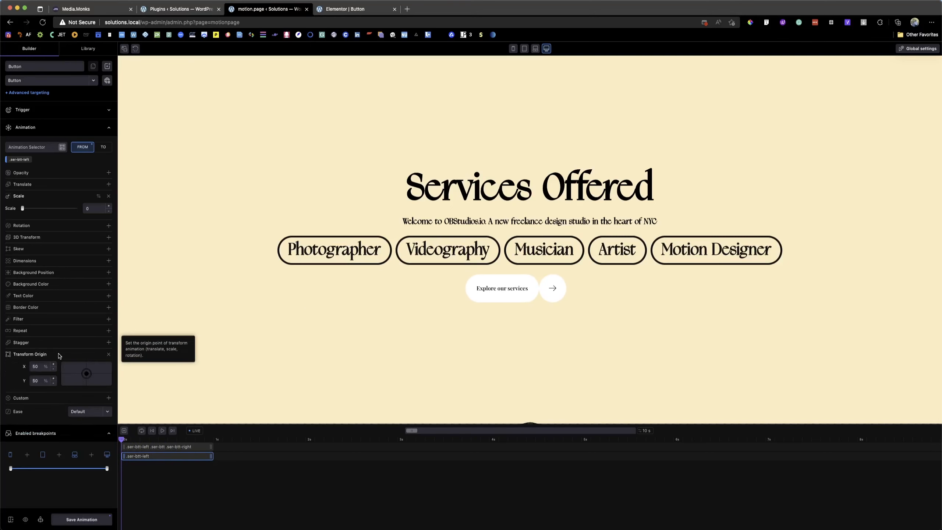
pyautogui.moveTo(86, 373); pyautogui.dragTo(114, 376)
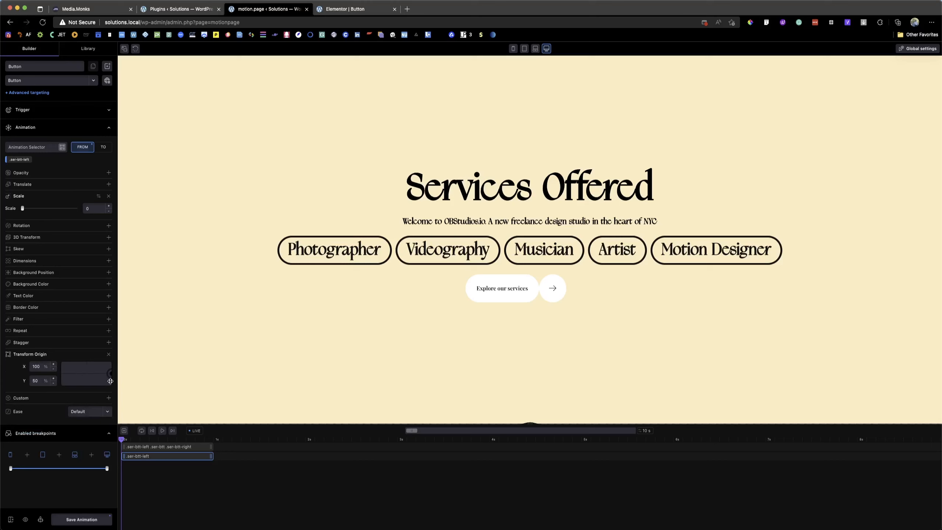
pyautogui.click(97, 519)
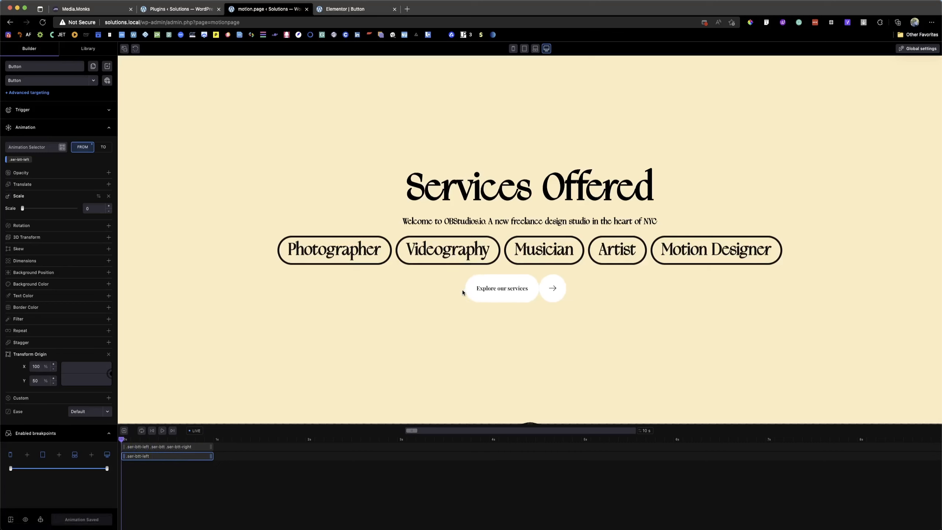
# Remove the .ser-btt-left animation's transform origin, set it again to X 100% and Y 50%, and save.
pyautogui.click(109, 356)
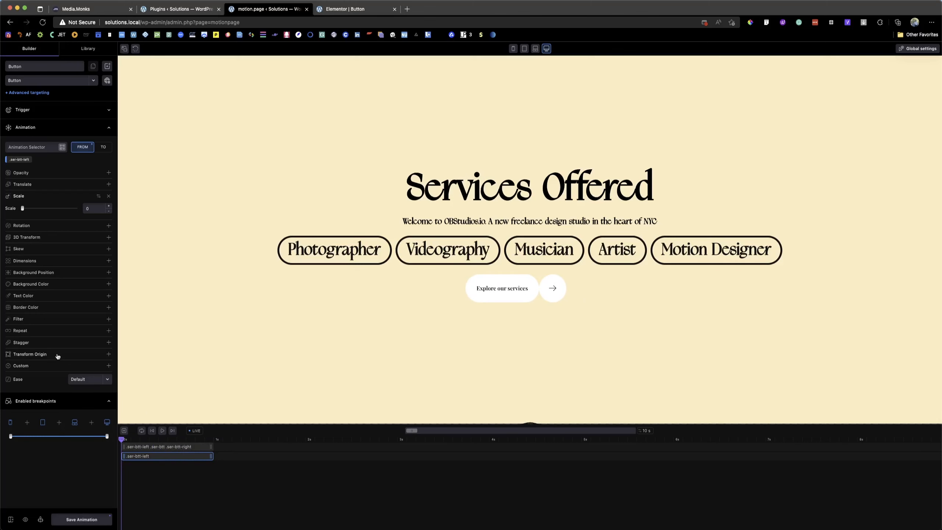
pyautogui.click(108, 354)
pyautogui.moveTo(86, 373); pyautogui.dragTo(115, 375)
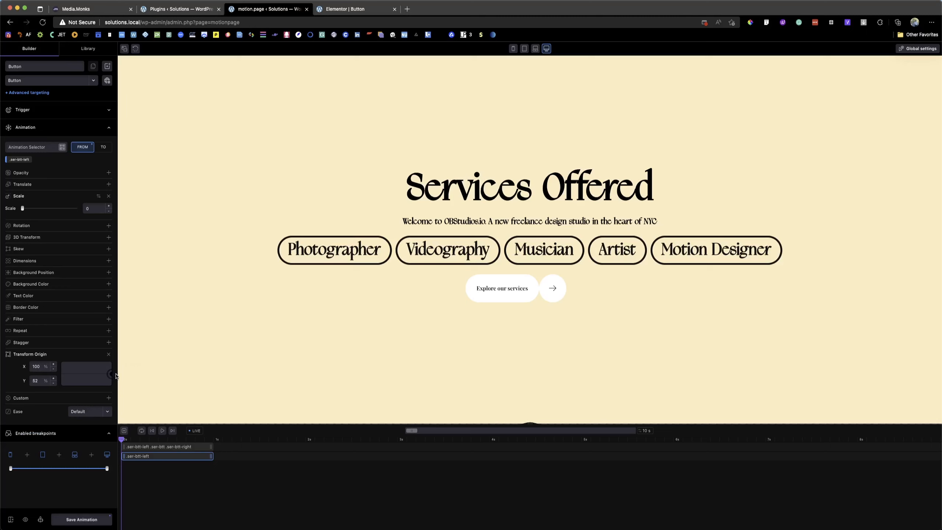
pyautogui.click(81, 519)
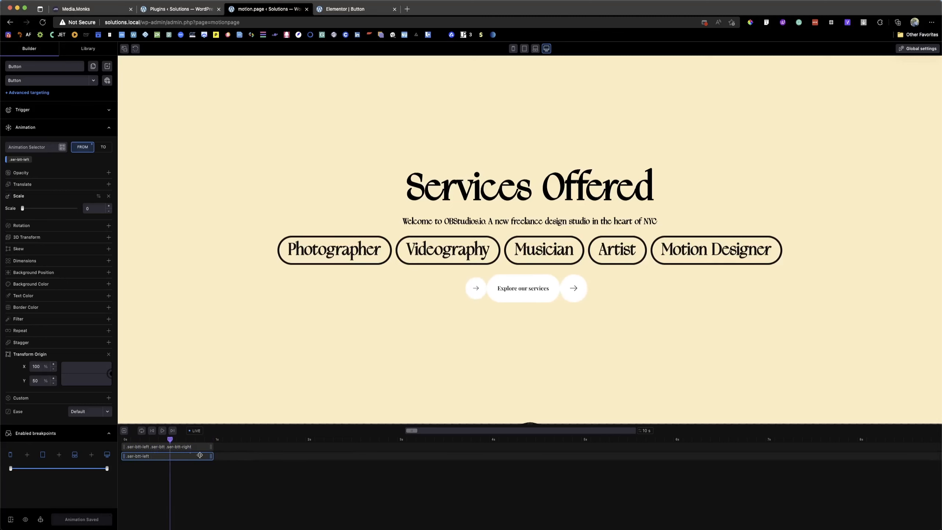
# Duplicate the three-selector animation again, remove the copy's Translate property, and keep only .ser-btt-right as its selector.
pyautogui.click(173, 446)
pyautogui.rightClick(173, 446)
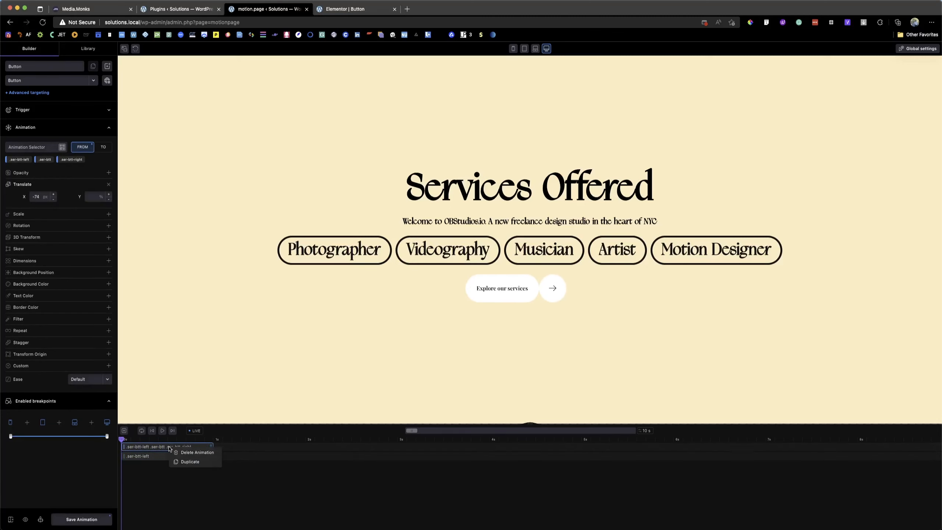
pyautogui.click(187, 463)
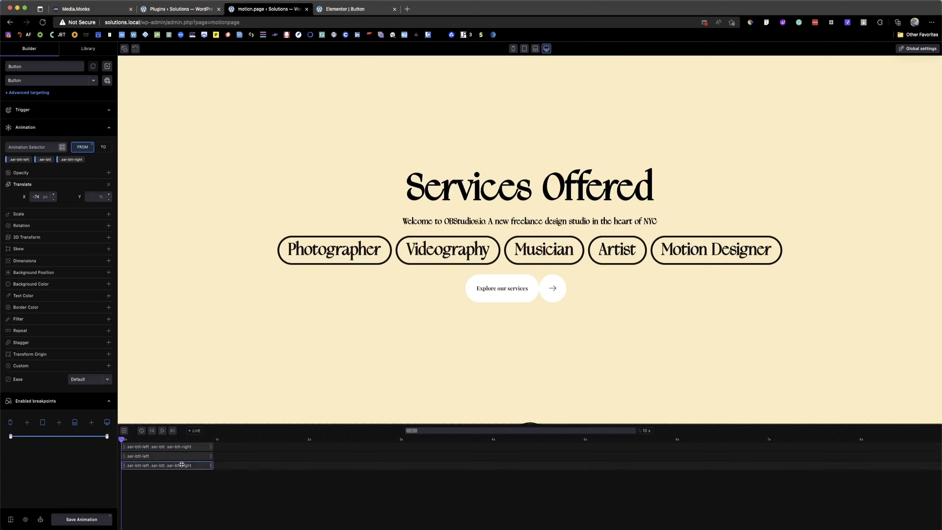
pyautogui.click(111, 185)
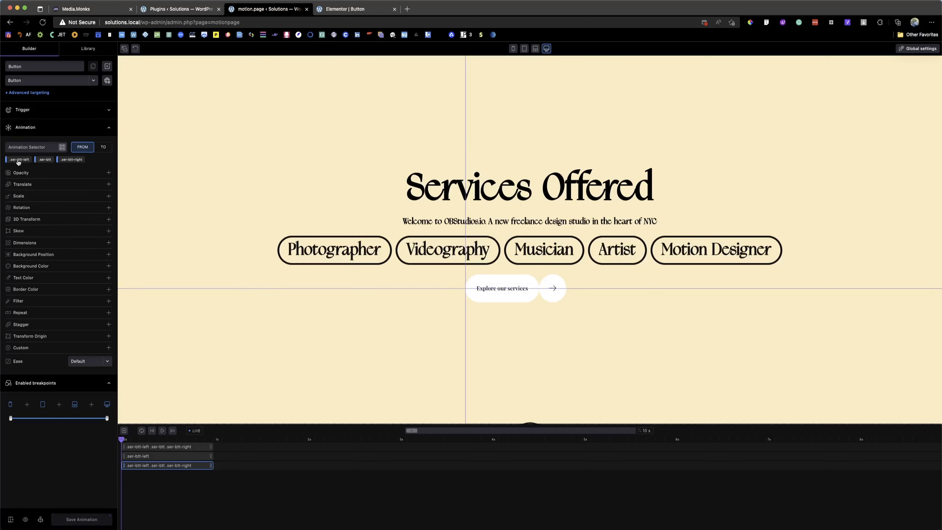
pyautogui.click(17, 161)
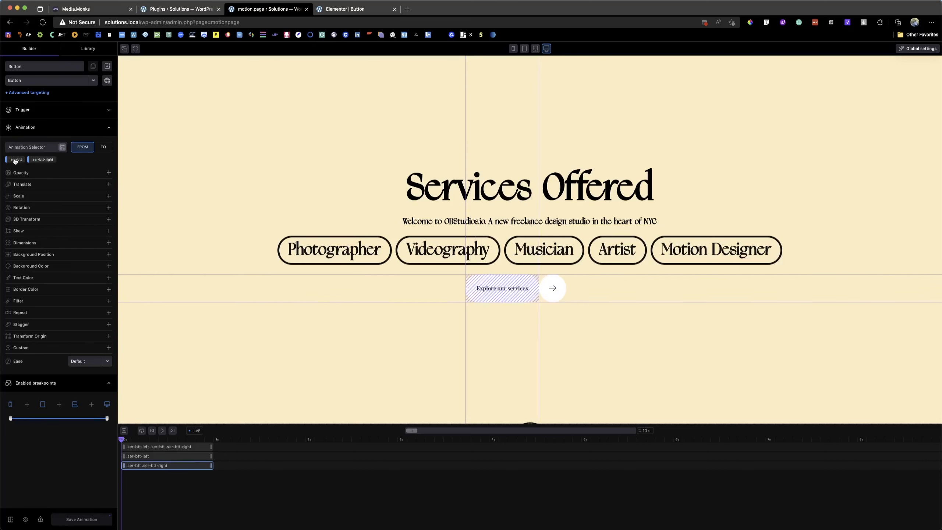
pyautogui.click(15, 160)
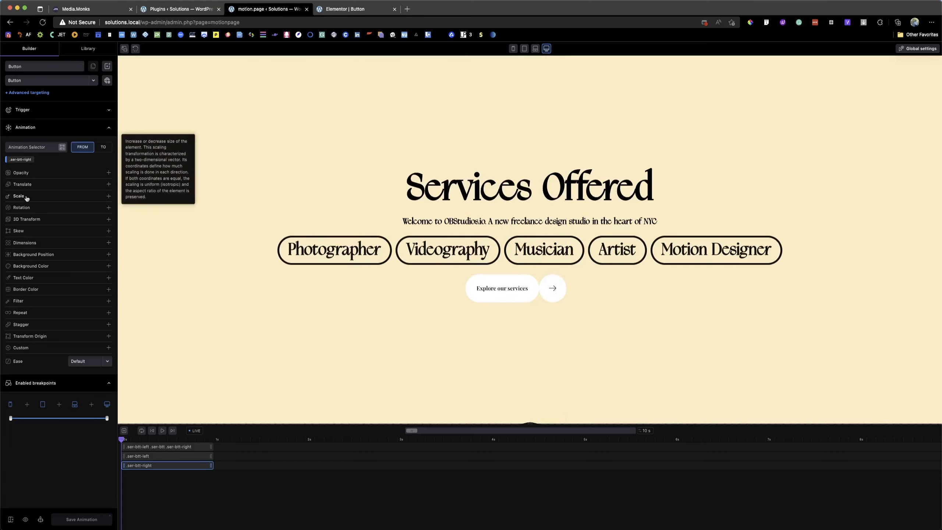
pyautogui.click(70, 195)
pyautogui.click(93, 207)
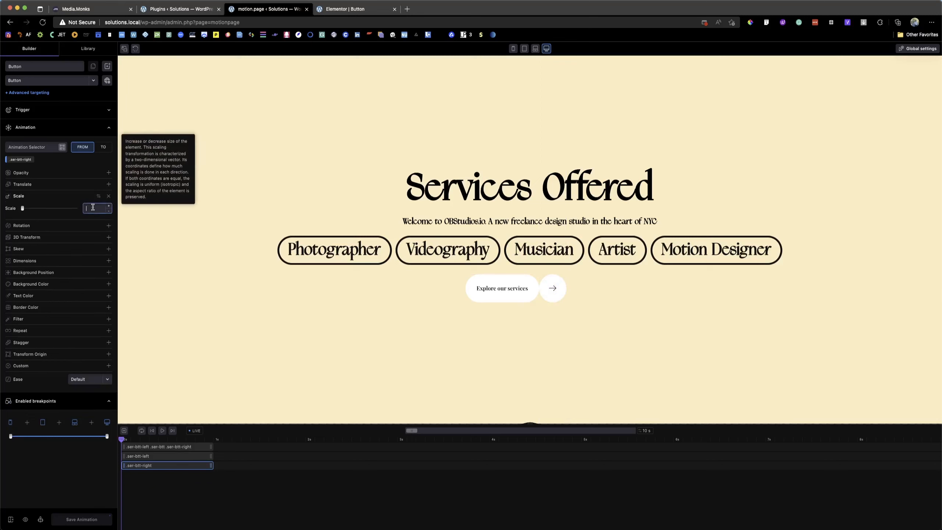
pyautogui.click(109, 196)
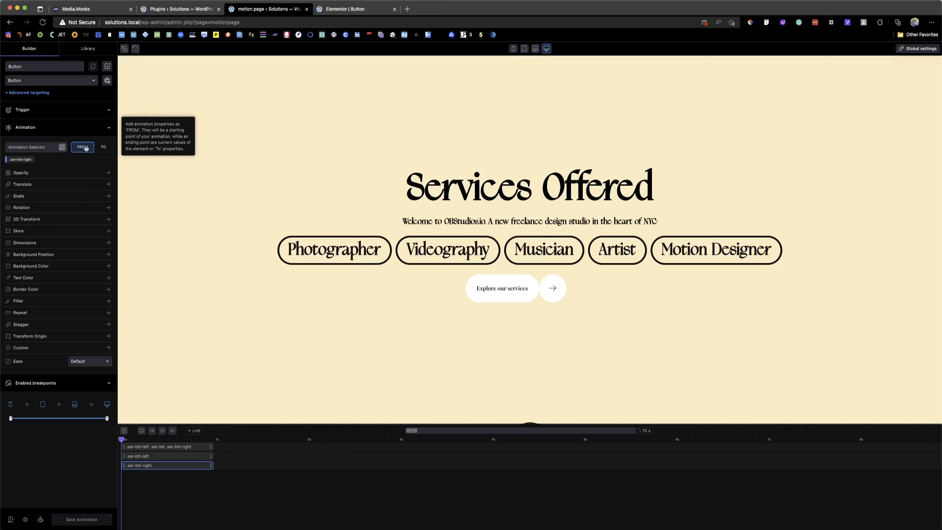
# Add a Scale of 0 to the .ser-btt-right animation's To state.
pyautogui.click(101, 148)
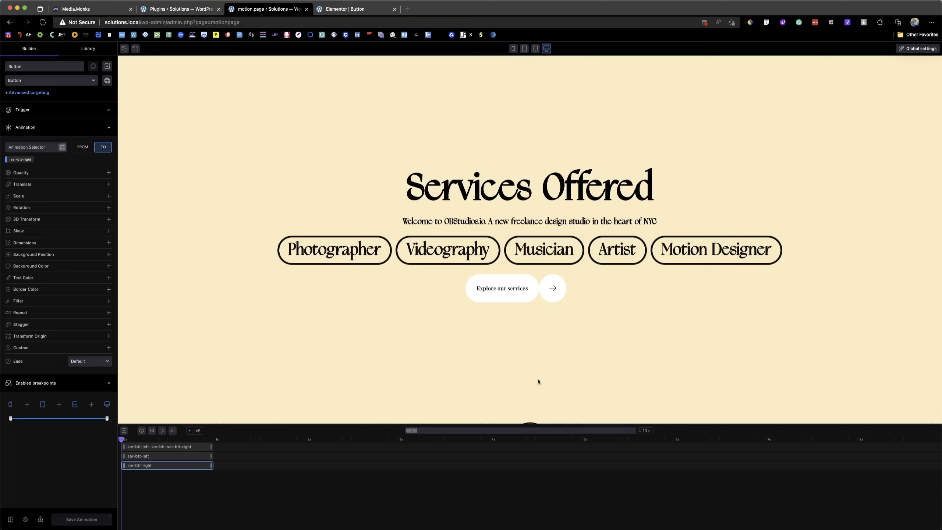
pyautogui.moveTo(523, 293)
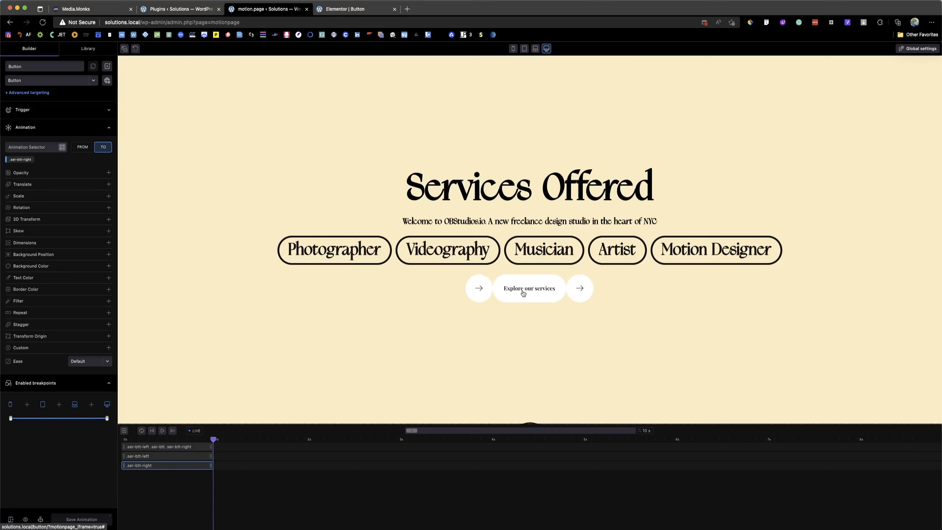
pyautogui.click(87, 198)
pyautogui.click(91, 208)
pyautogui.write('0')
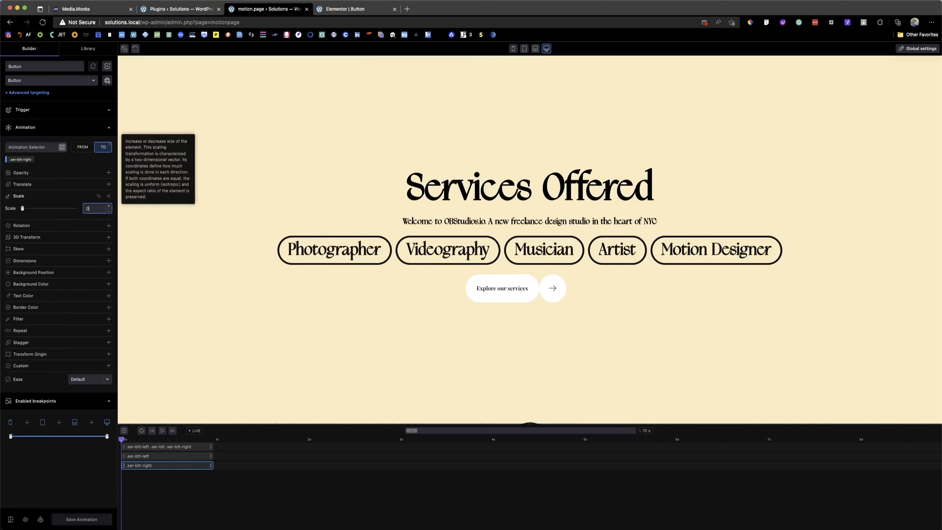
pyautogui.click(70, 203)
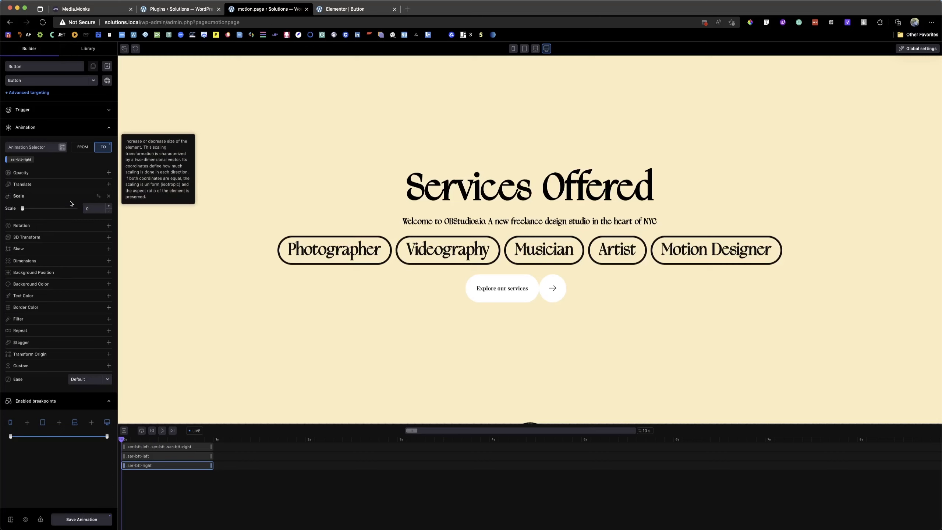
# Set the .ser-btt-right animation's To transform origin to X 0% and Y 50% and save the animation.
pyautogui.click(45, 356)
pyautogui.moveTo(86, 374); pyautogui.dragTo(59, 376)
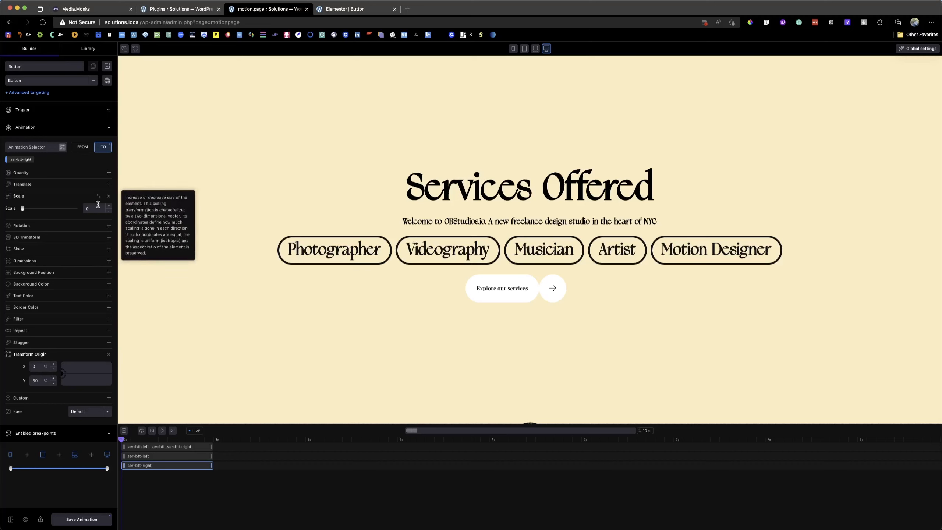
pyautogui.click(82, 519)
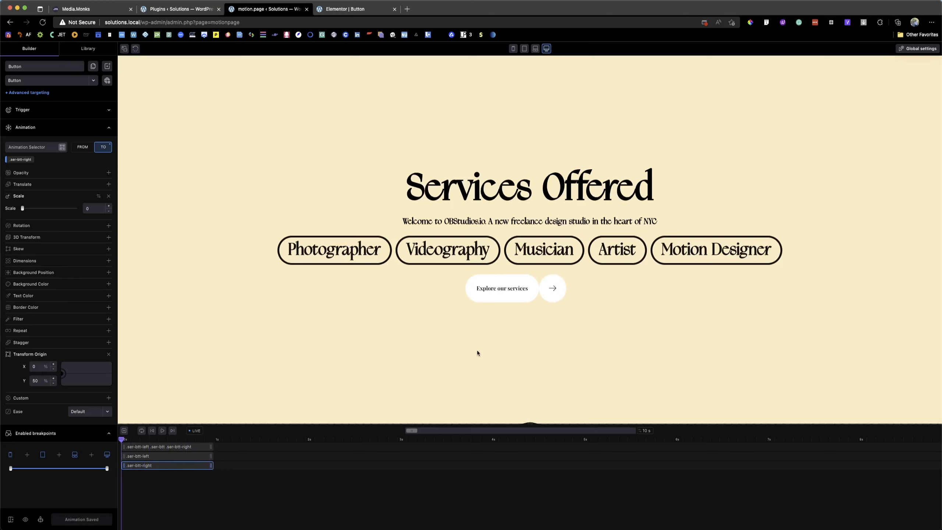
# Check the Media.Monks reference button, and set the .ser-btt-right animation's To ease to Power1 in motion.page.
pyautogui.click(104, 13)
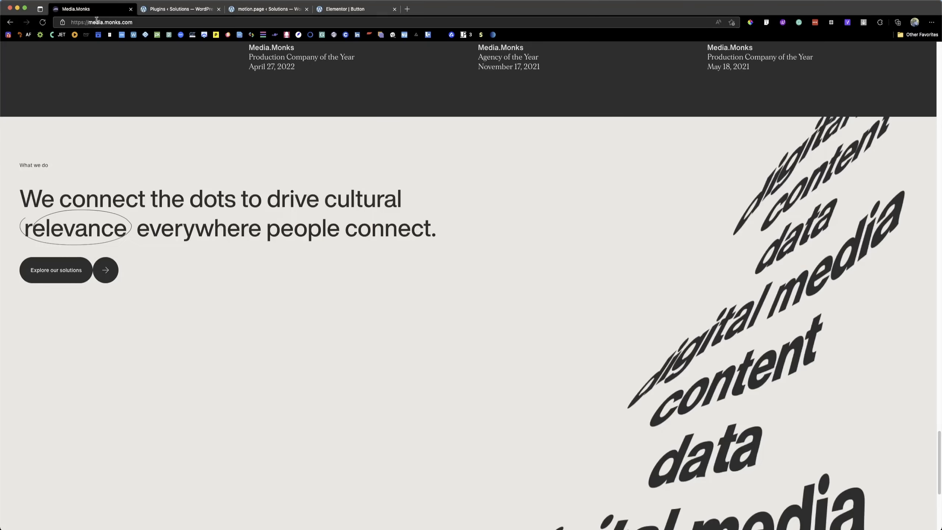
pyautogui.click(264, 13)
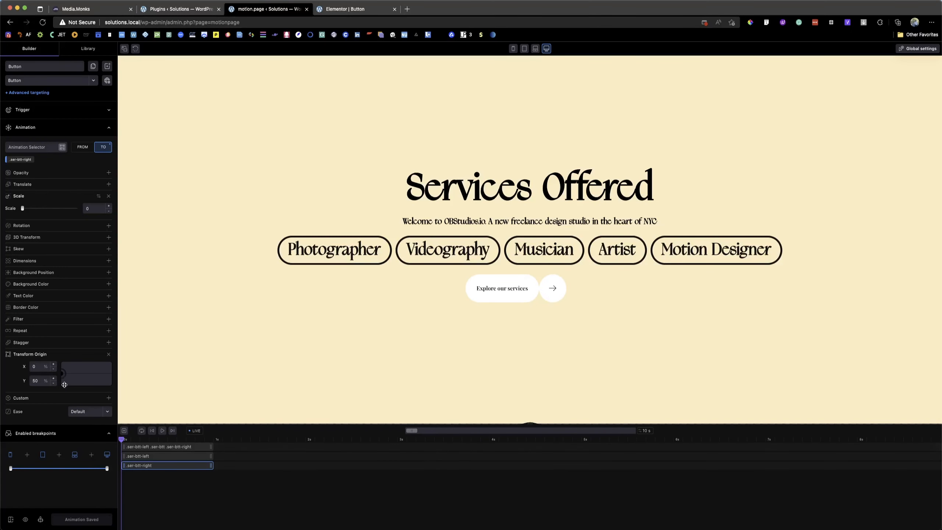
pyautogui.click(80, 412)
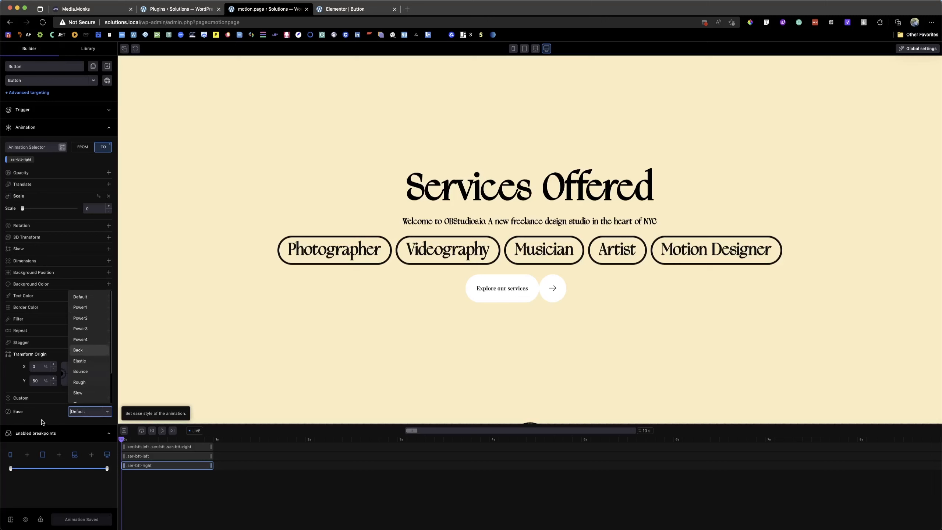
pyautogui.click(86, 308)
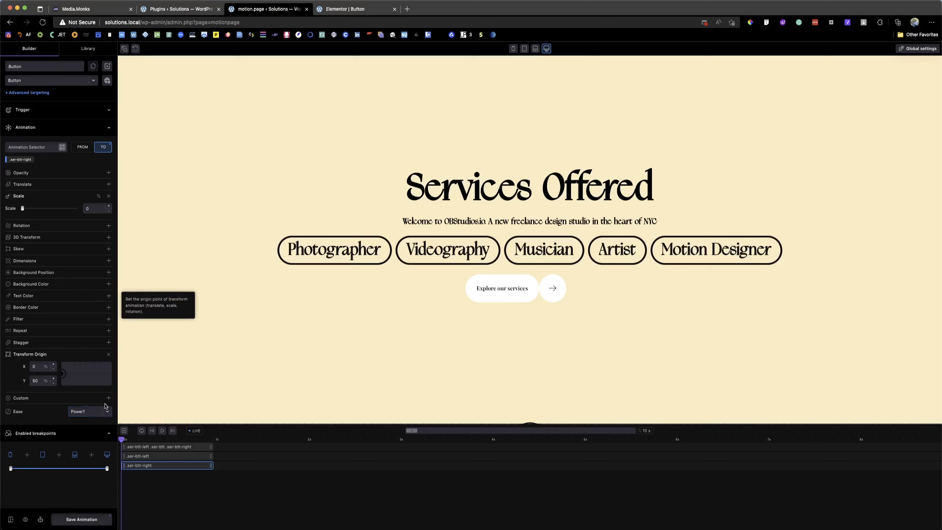
# Try Power1 as the ease of the .ser-btt-left animation's To state, and replace it with None.
pyautogui.click(159, 456)
pyautogui.click(96, 362)
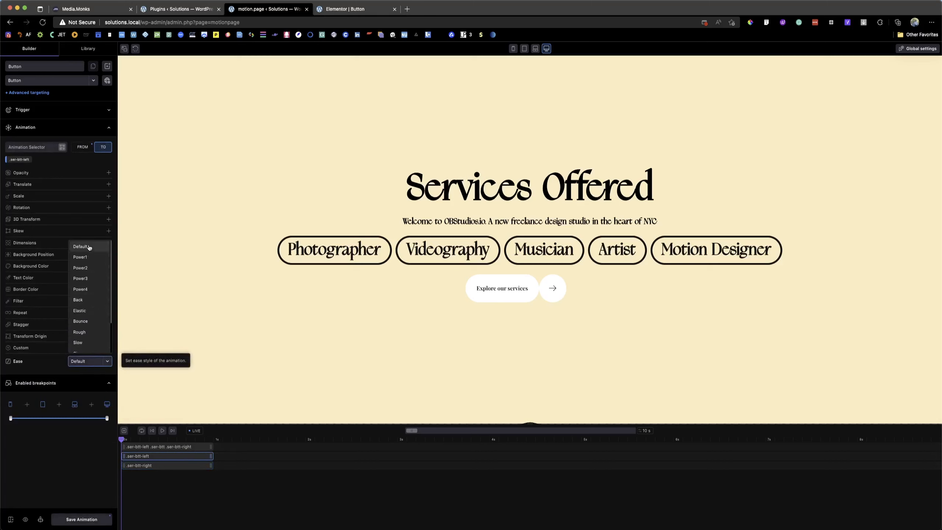
pyautogui.click(86, 257)
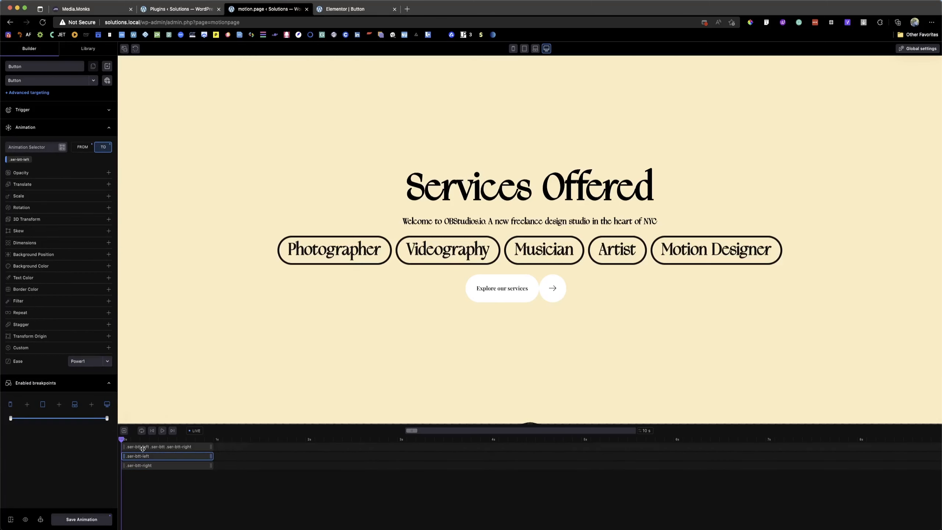
pyautogui.click(96, 362)
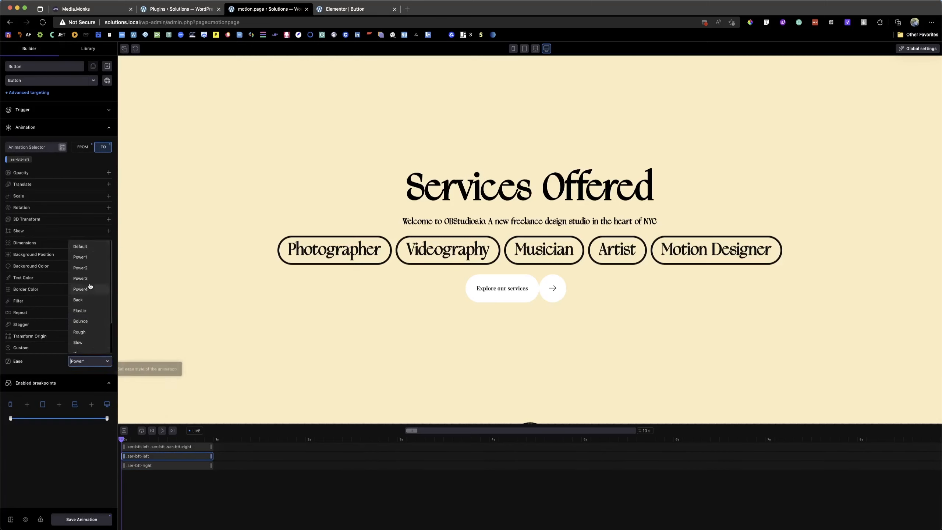
pyautogui.scroll(-2, 89, 323)
pyautogui.click(86, 346)
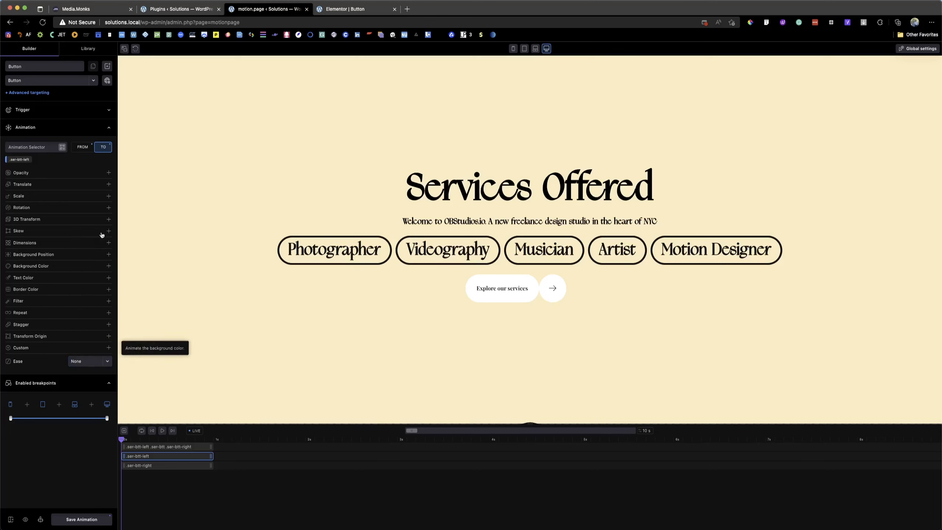
# Set the ease of the three-selector animation's From state to Power1.
pyautogui.click(132, 446)
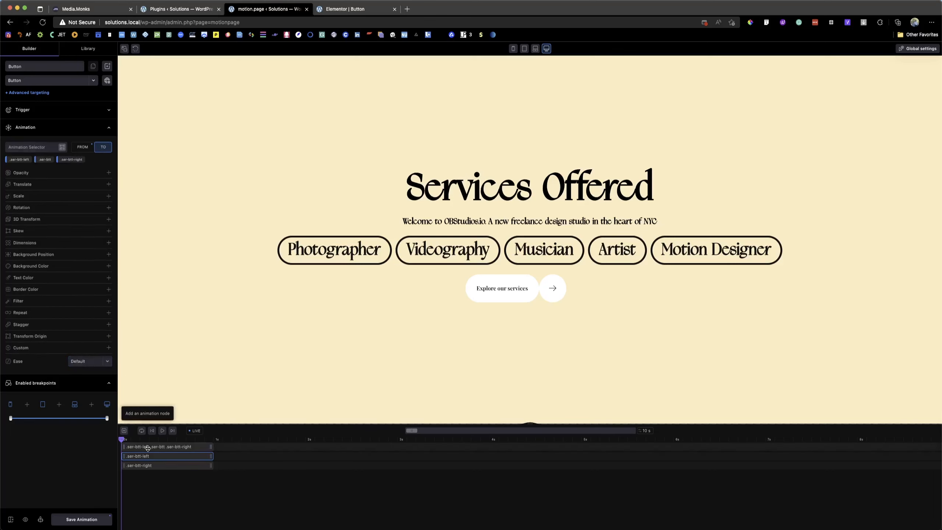
pyautogui.click(86, 146)
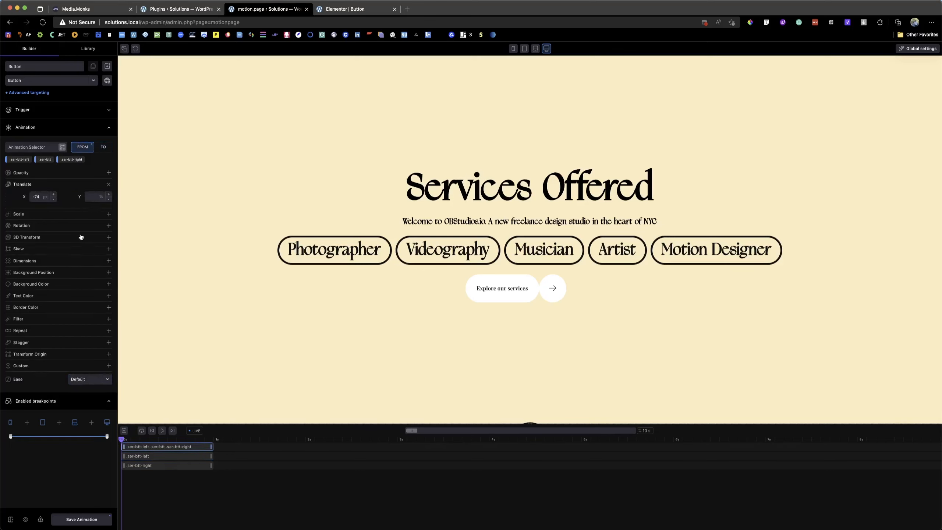
pyautogui.click(73, 379)
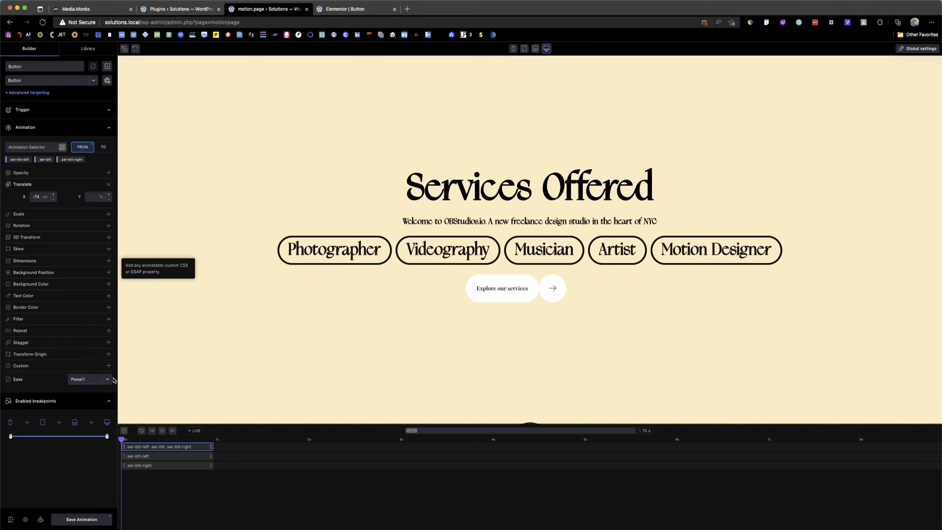
# Set the .ser-btt-left animation's From ease to Power1, check the .ser-btt-right To settings, and save the animation.
pyautogui.click(151, 456)
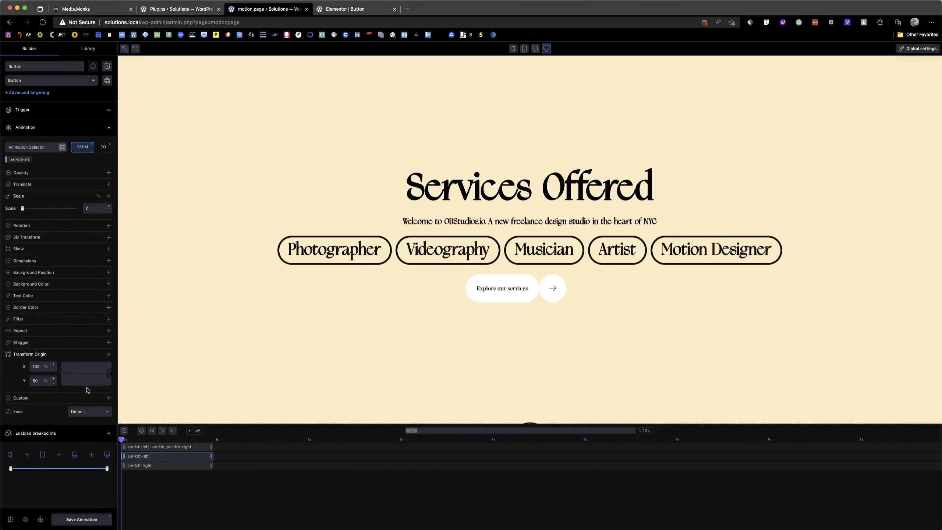
pyautogui.click(89, 411)
pyautogui.click(88, 318)
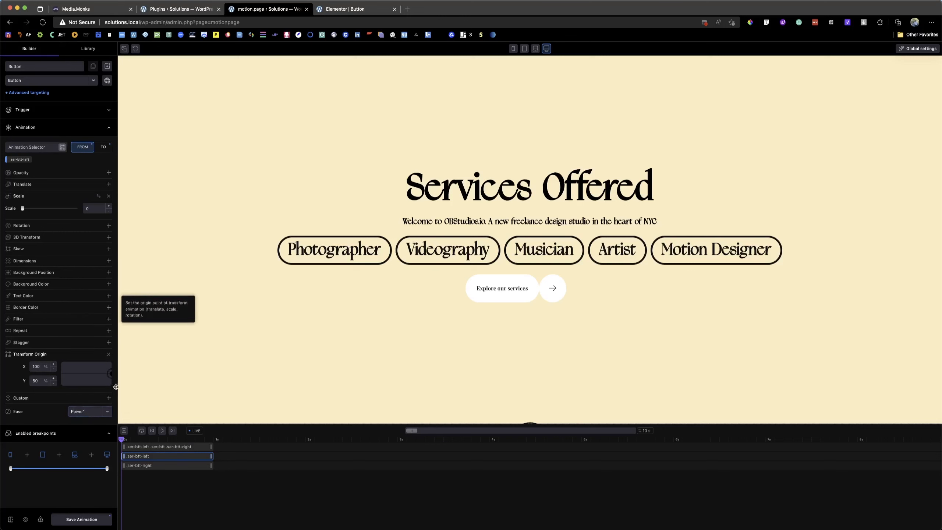
pyautogui.click(152, 466)
pyautogui.click(101, 146)
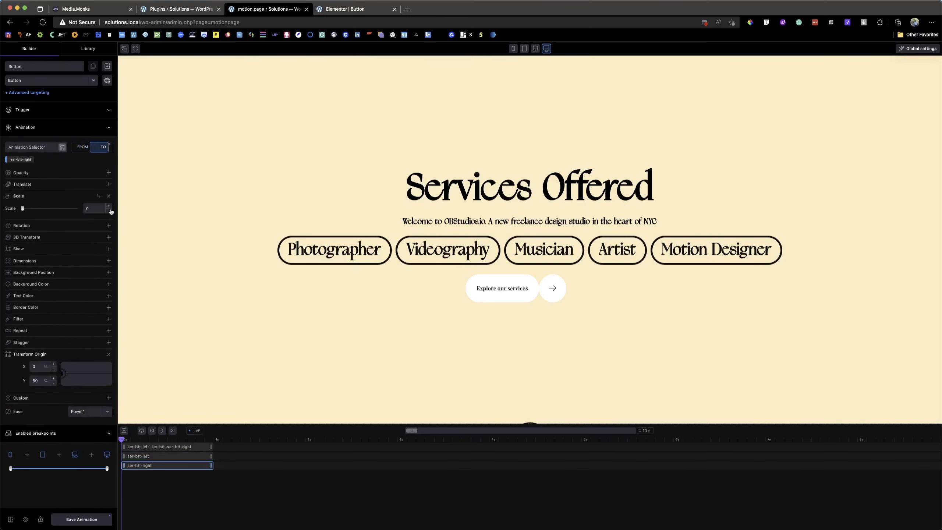
pyautogui.click(84, 519)
# Shorten all three animations on the timeline to about 0.2 s each.
pyautogui.moveTo(516, 285)
pyautogui.moveTo(211, 445); pyautogui.dragTo(140, 443)
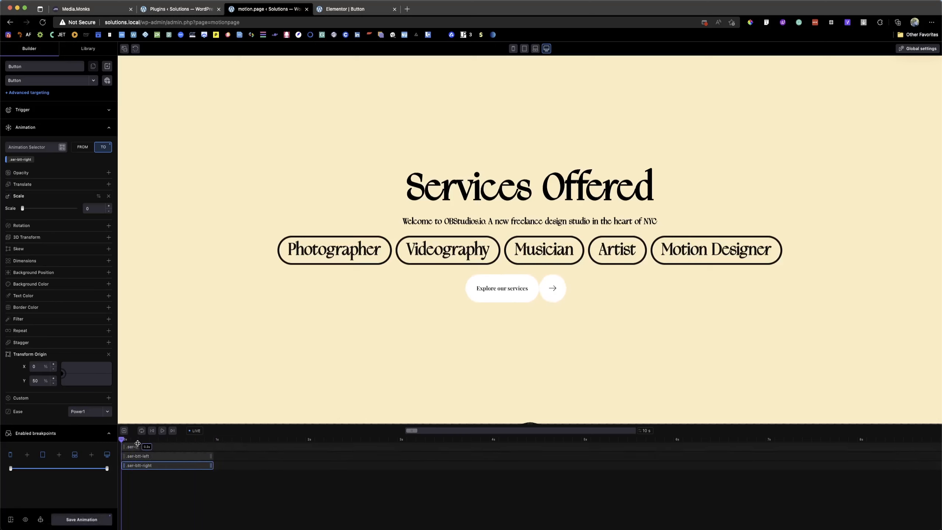
pyautogui.moveTo(210, 456); pyautogui.dragTo(136, 454)
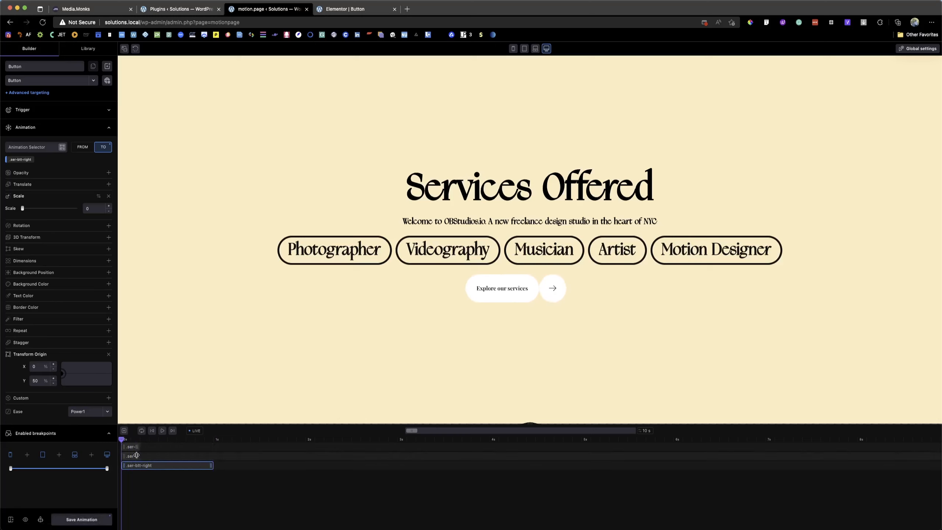
pyautogui.moveTo(211, 466); pyautogui.dragTo(136, 466)
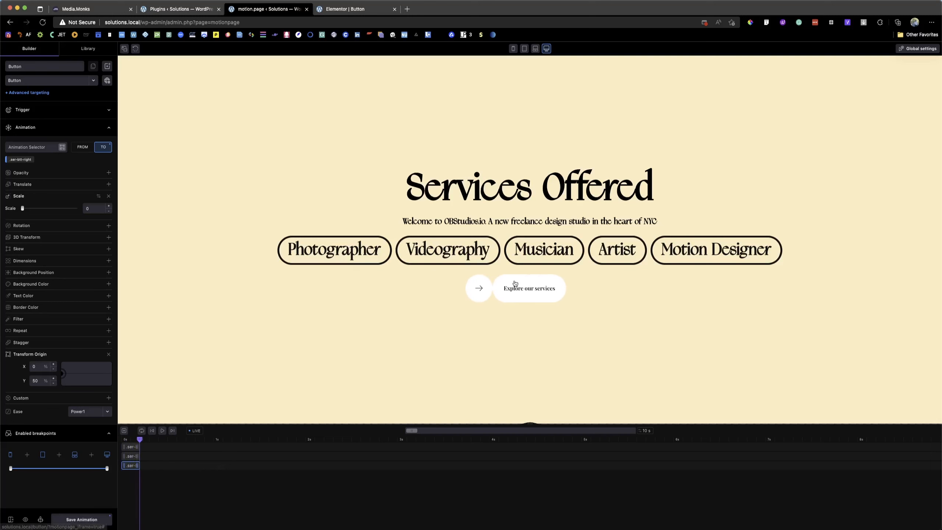
# Compare the shortened hover effect with the Media.Monks button and save the animation in motion.page.
pyautogui.click(102, 10)
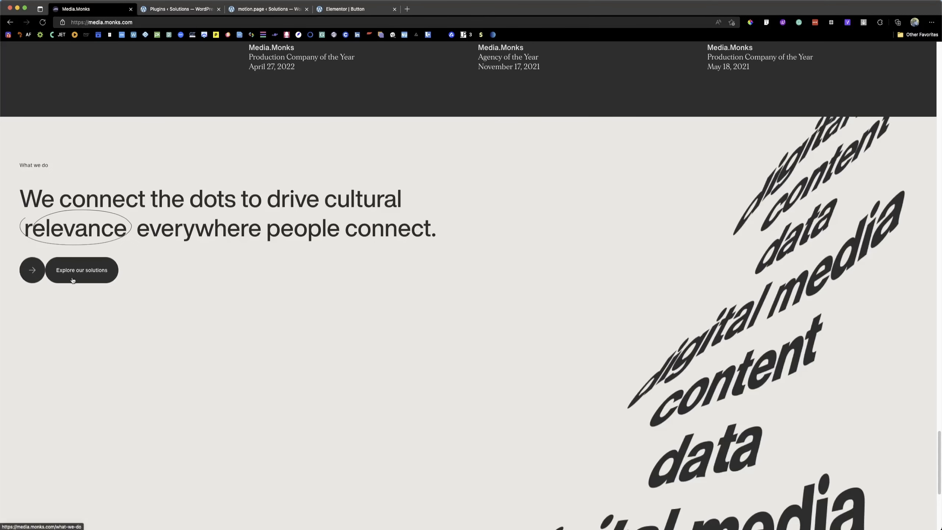
pyautogui.click(267, 9)
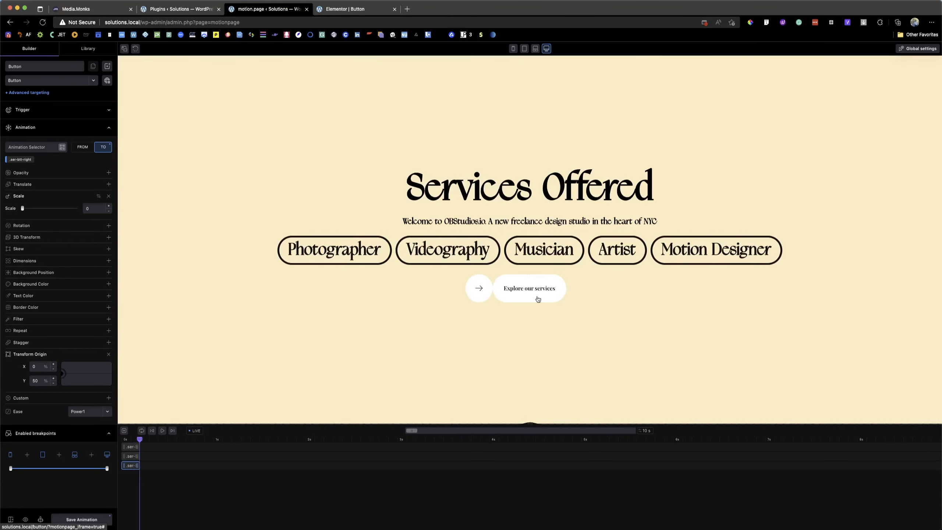
pyautogui.click(76, 520)
# Preview the Button page from Elementor and compare its Explore our services button with the buttons on the Media.Monks site.
pyautogui.click(360, 12)
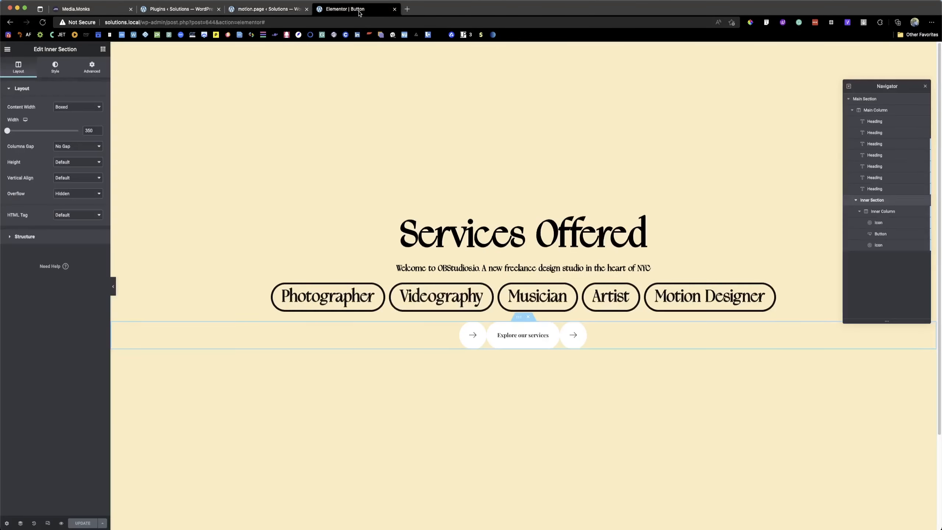
pyautogui.click(61, 523)
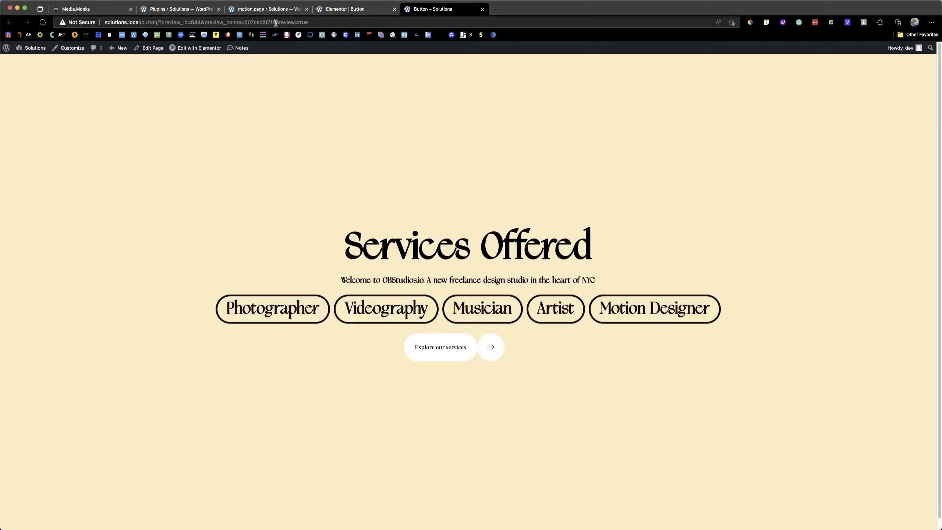
pyautogui.click(276, 8)
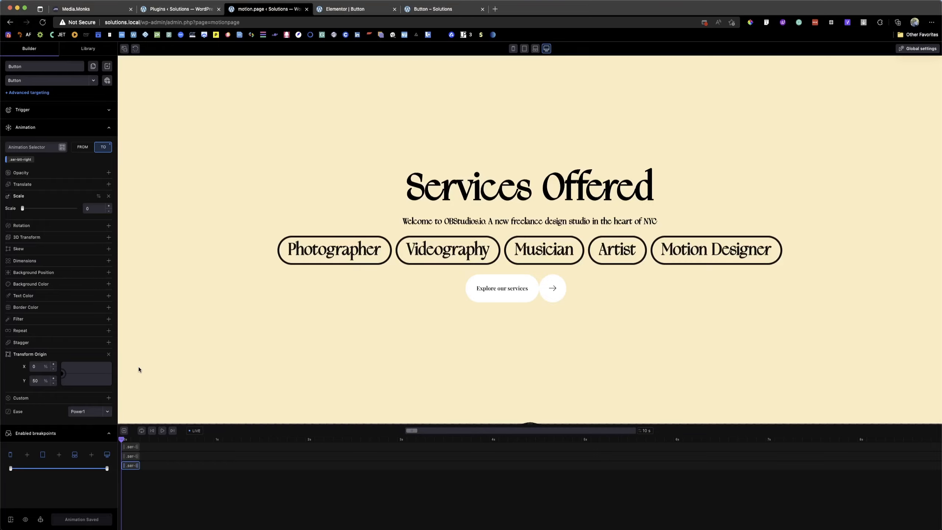
pyautogui.click(76, 9)
pyautogui.scroll(15, 279, 215)
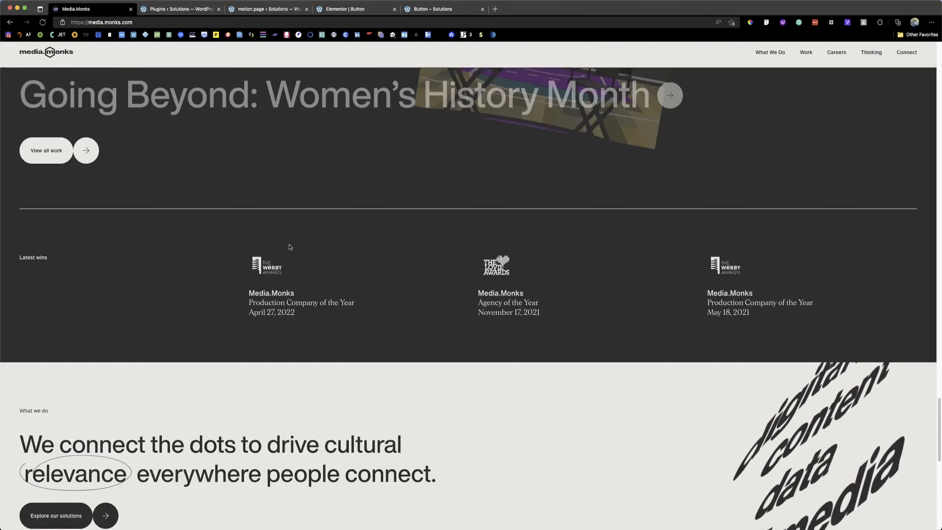
pyautogui.scroll(5, 290, 245)
pyautogui.scroll(-8, 297, 186)
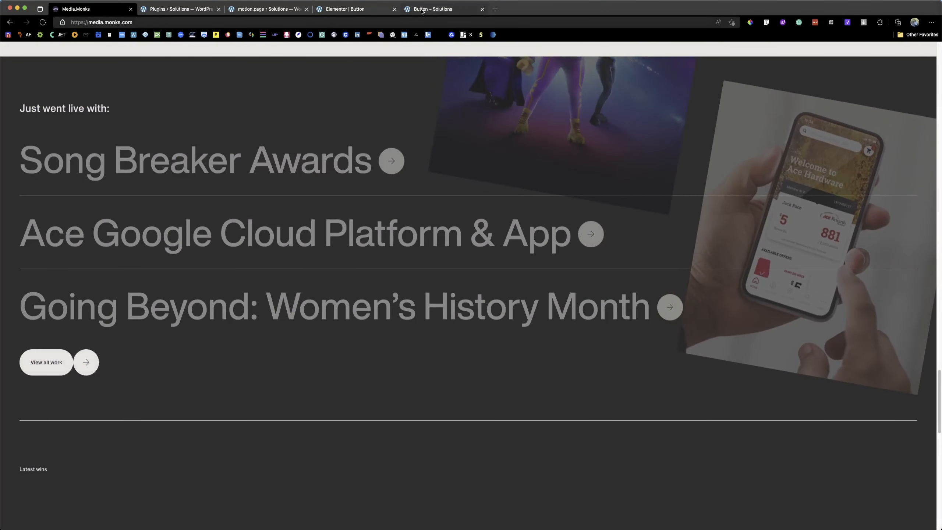
pyautogui.click(434, 8)
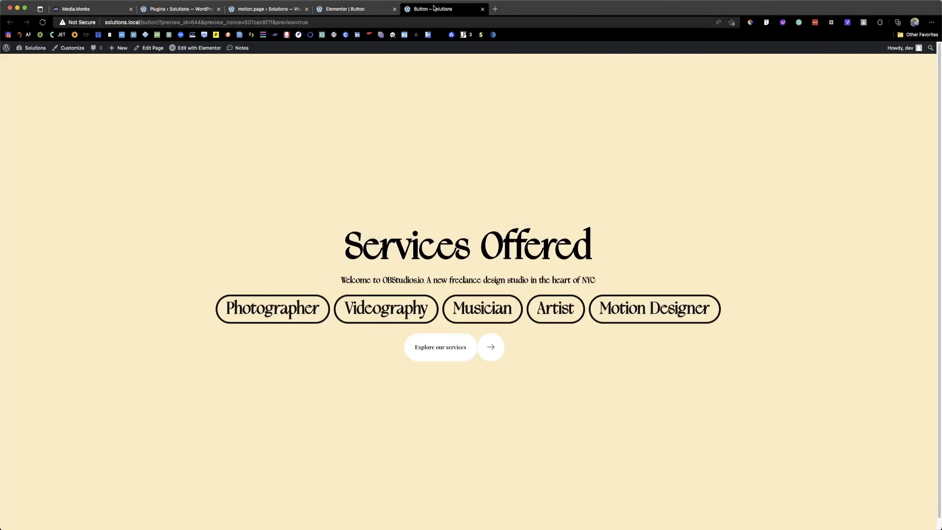